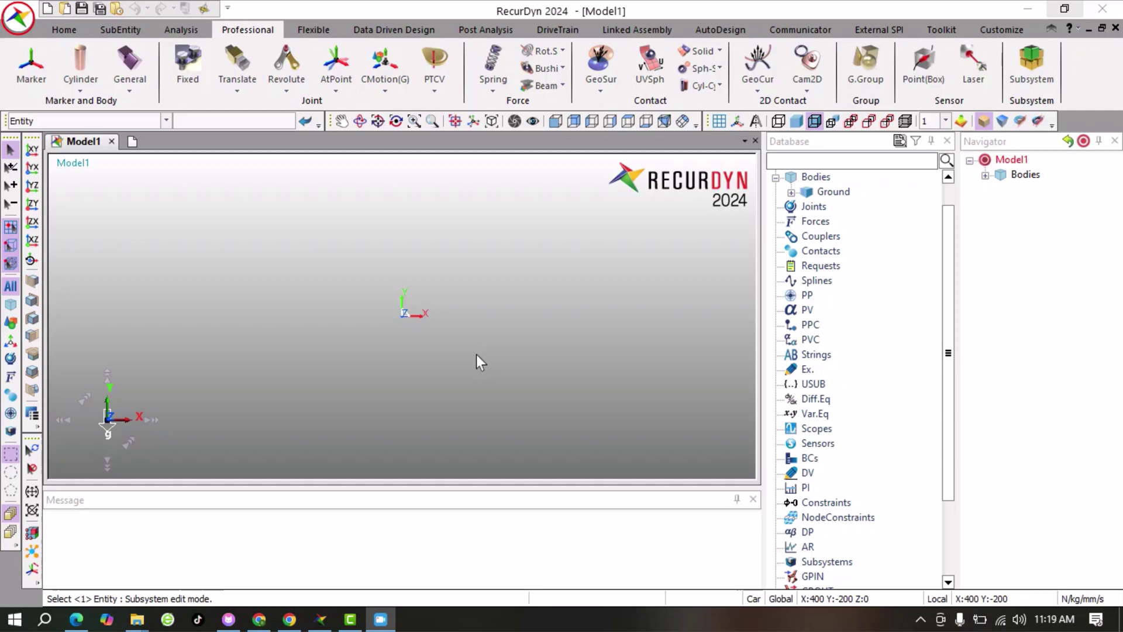
Step: Open the RecurDyn Online Help and go to section 2.8 Application Version under User Interface
left_click(19, 23)
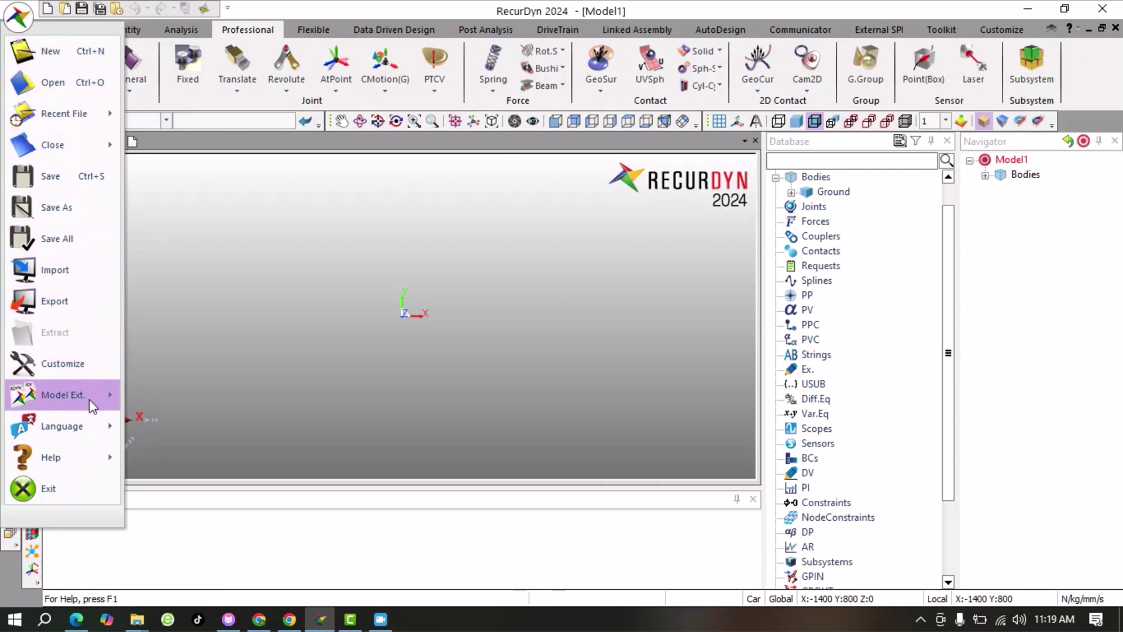
mouse_move(59, 460)
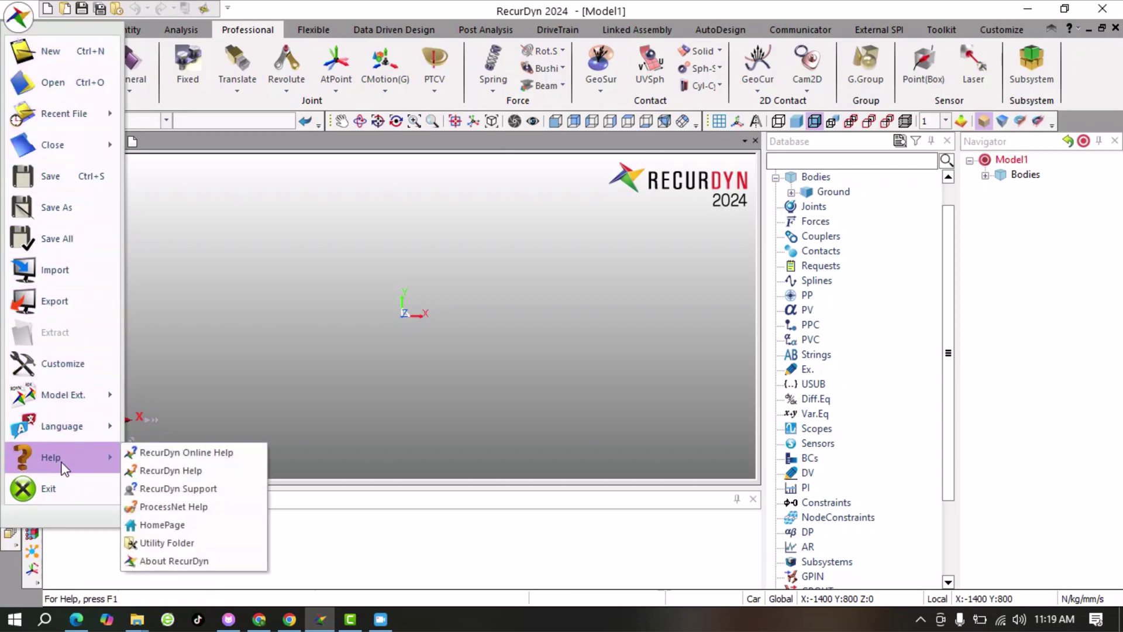
left_click(230, 453)
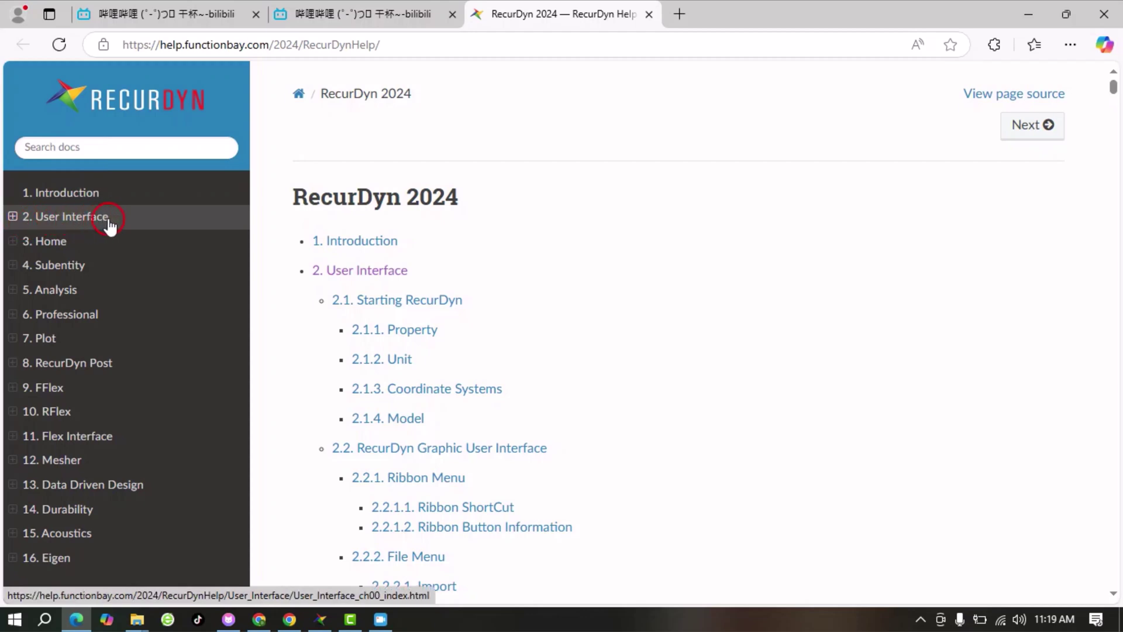
left_click(12, 218)
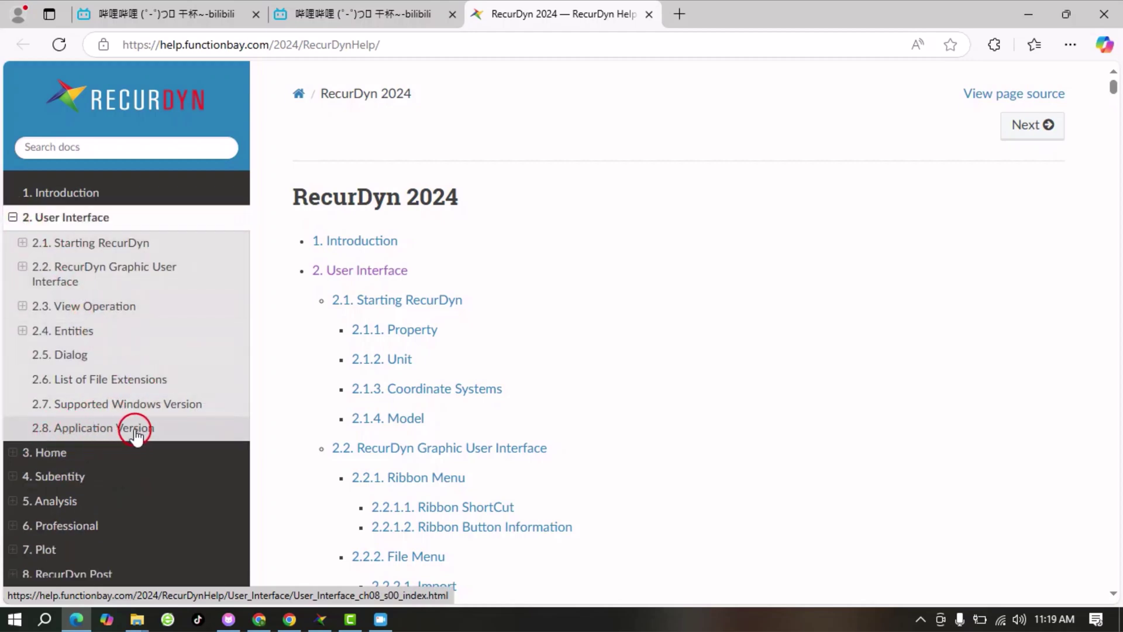
left_click(138, 431)
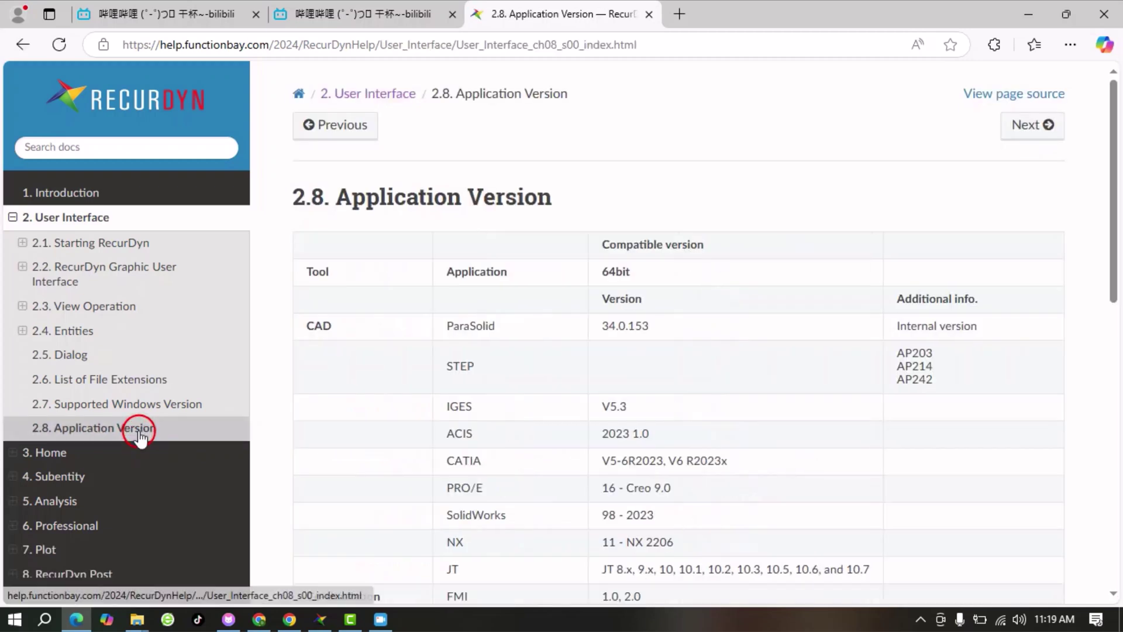
Step: Examine the application compatibility table for the EDEM versions supported under External SPI
scroll(516, 282, "down", 2)
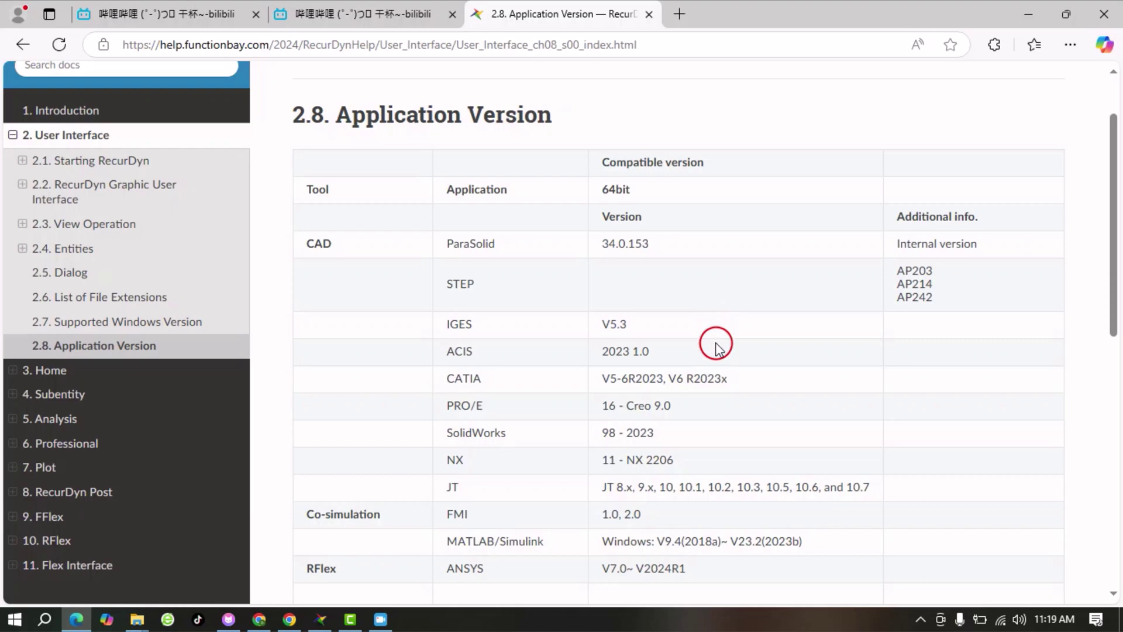
scroll(632, 398, "down", 4)
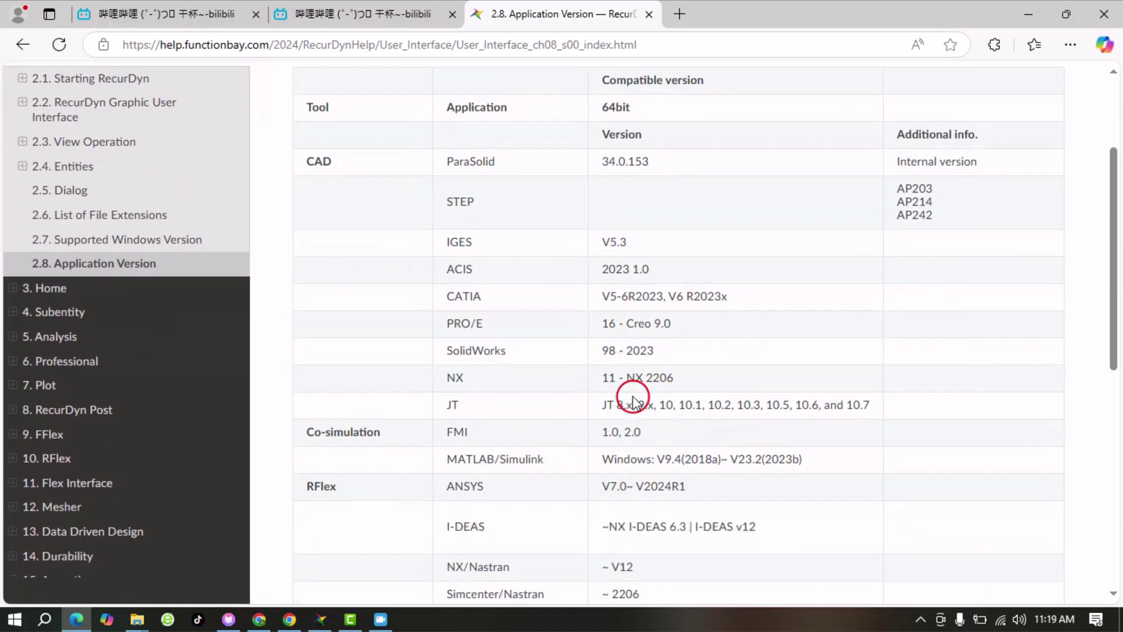
scroll(484, 331, "down", 6)
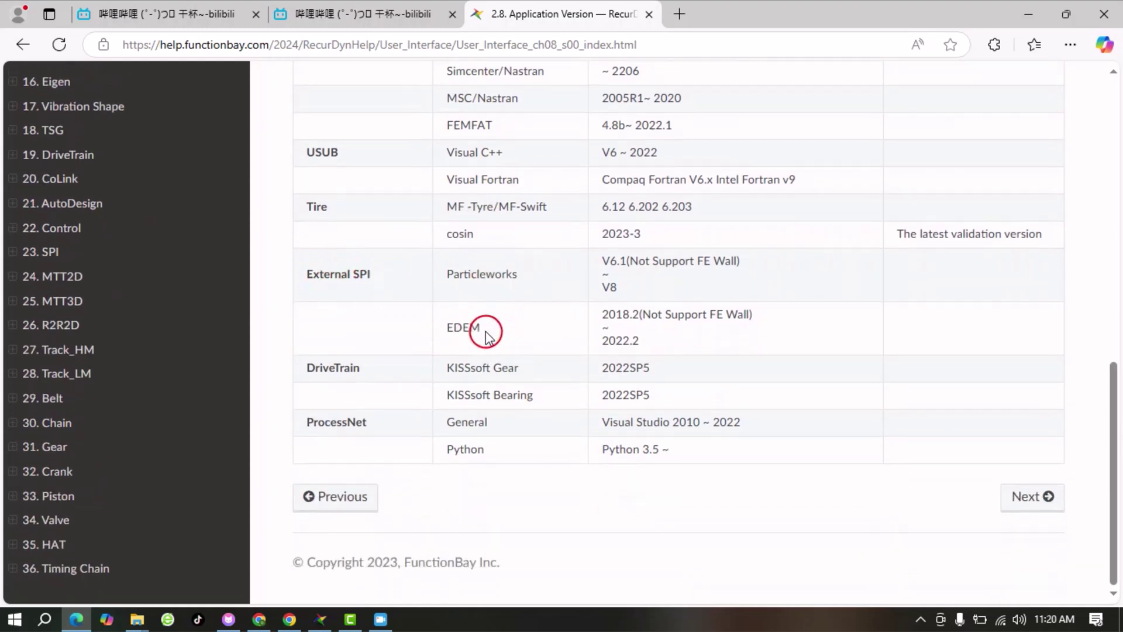
left_click_drag(442, 331, 492, 327)
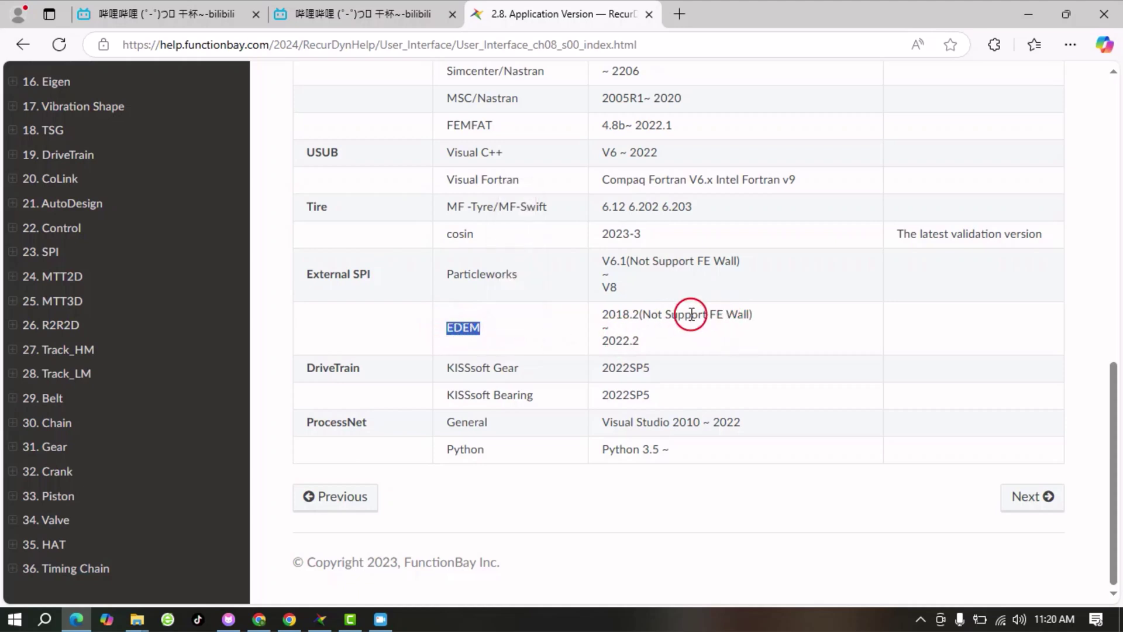
left_click(604, 315)
left_click_drag(604, 315, 626, 315)
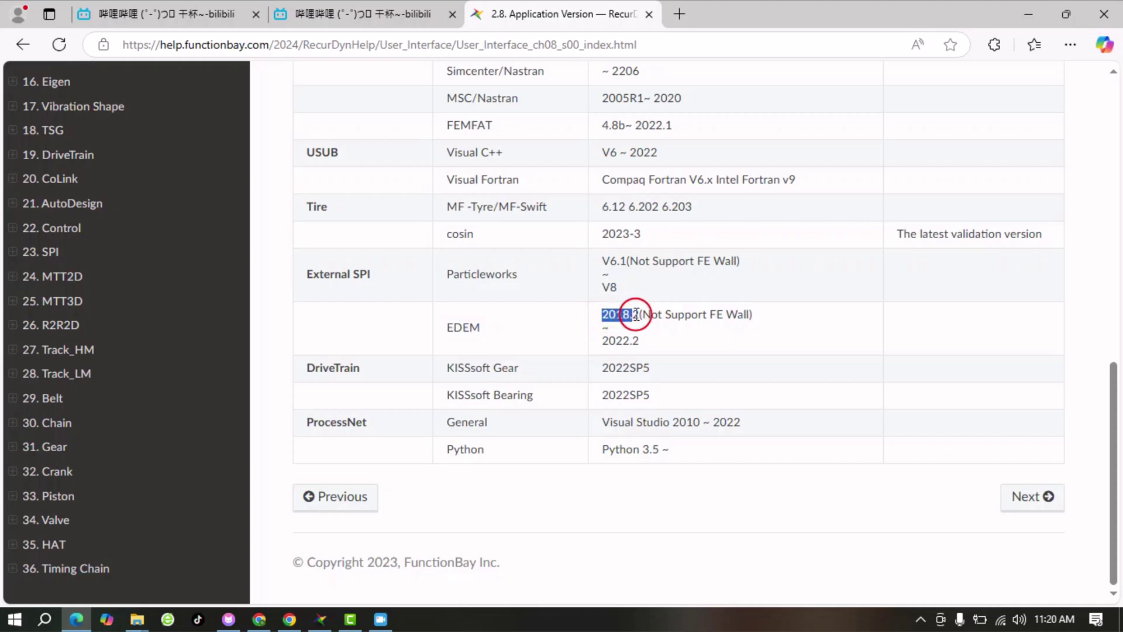
left_click_drag(601, 342, 639, 341)
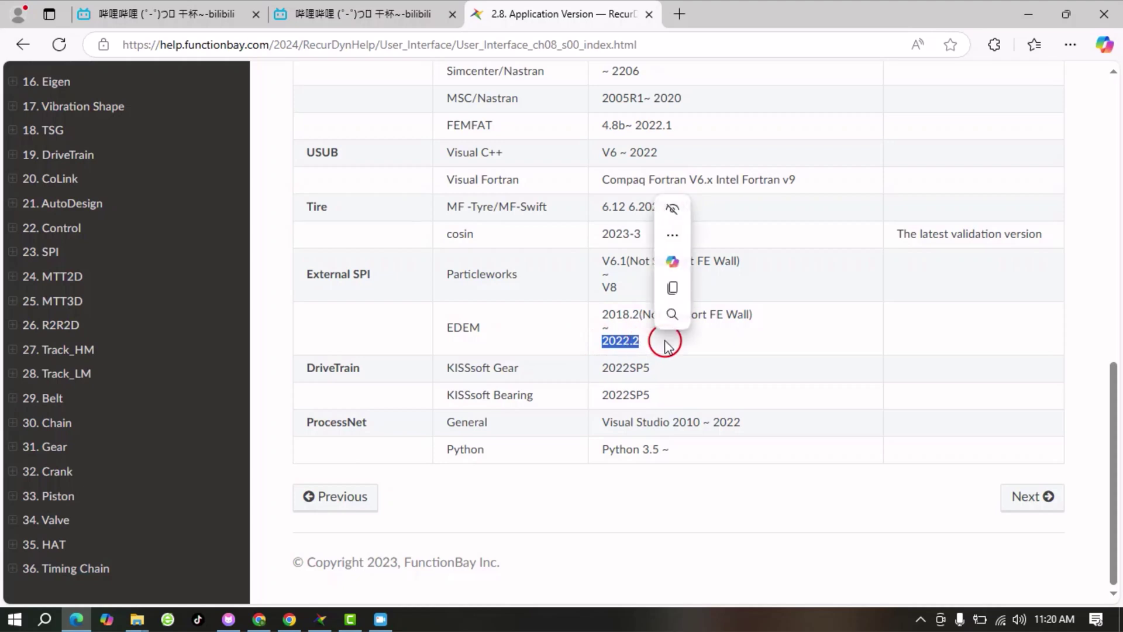
left_click(800, 330)
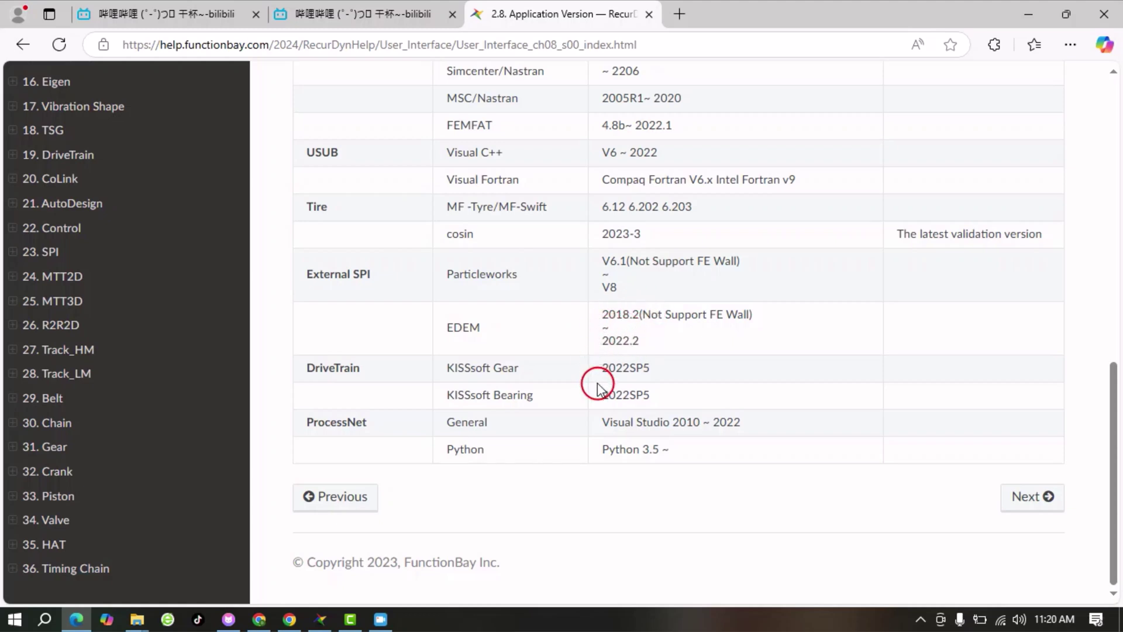
Step: From the desktop's EDEM 2022.1 shortcut, open its file location and go to the EDEM installation's lib folder
key("super+d")
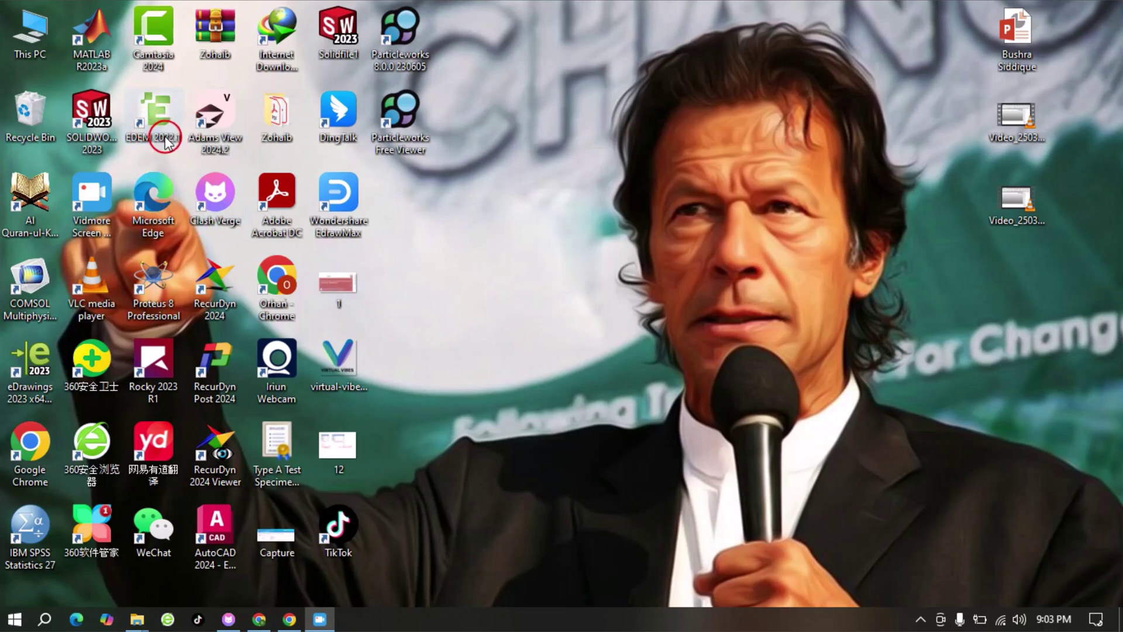
left_click(155, 115)
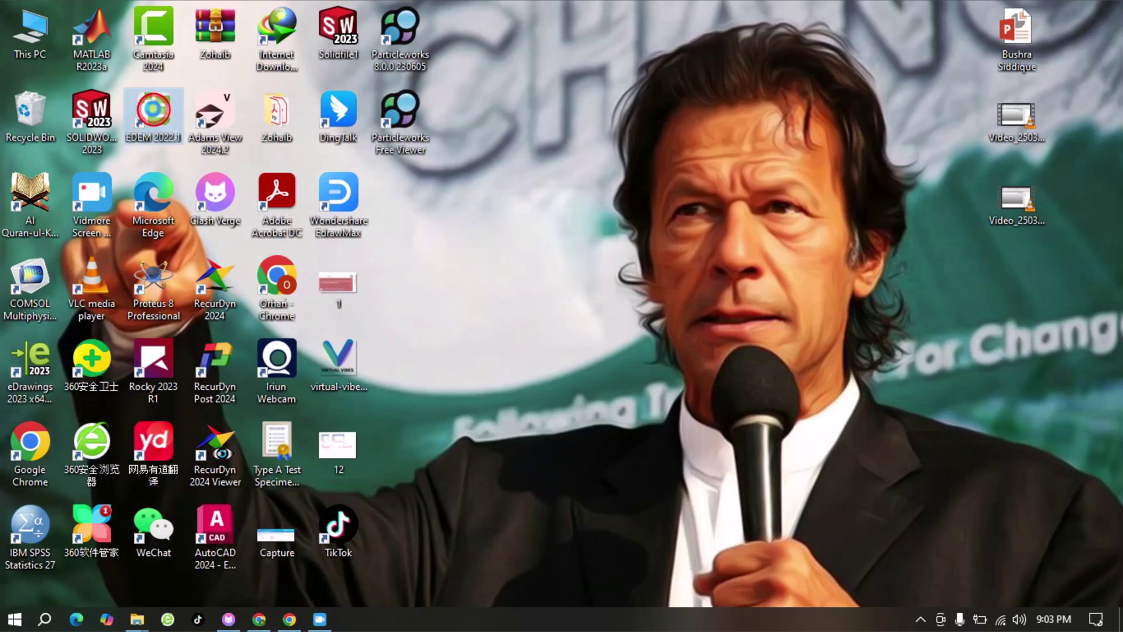
right_click(155, 116)
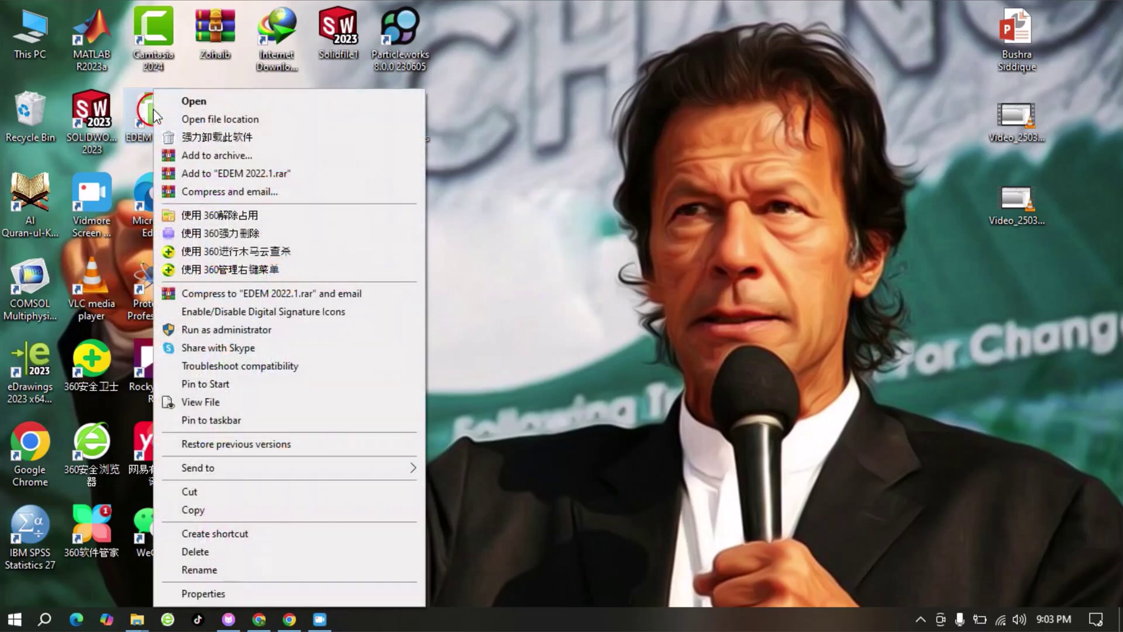
left_click(234, 119)
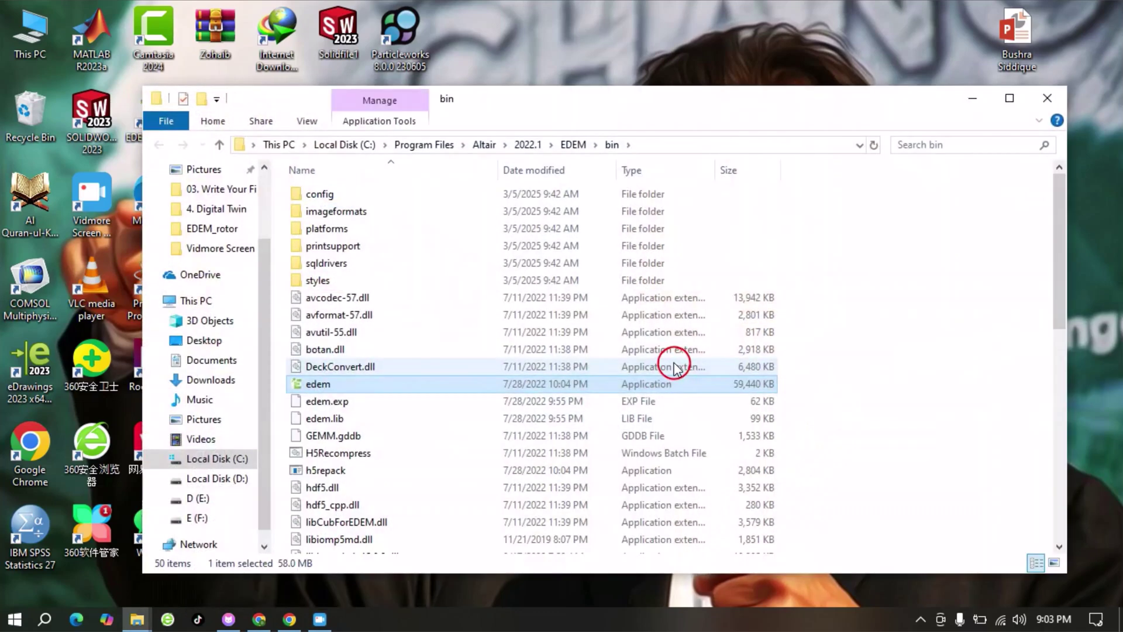
left_click(572, 147)
left_click(525, 602)
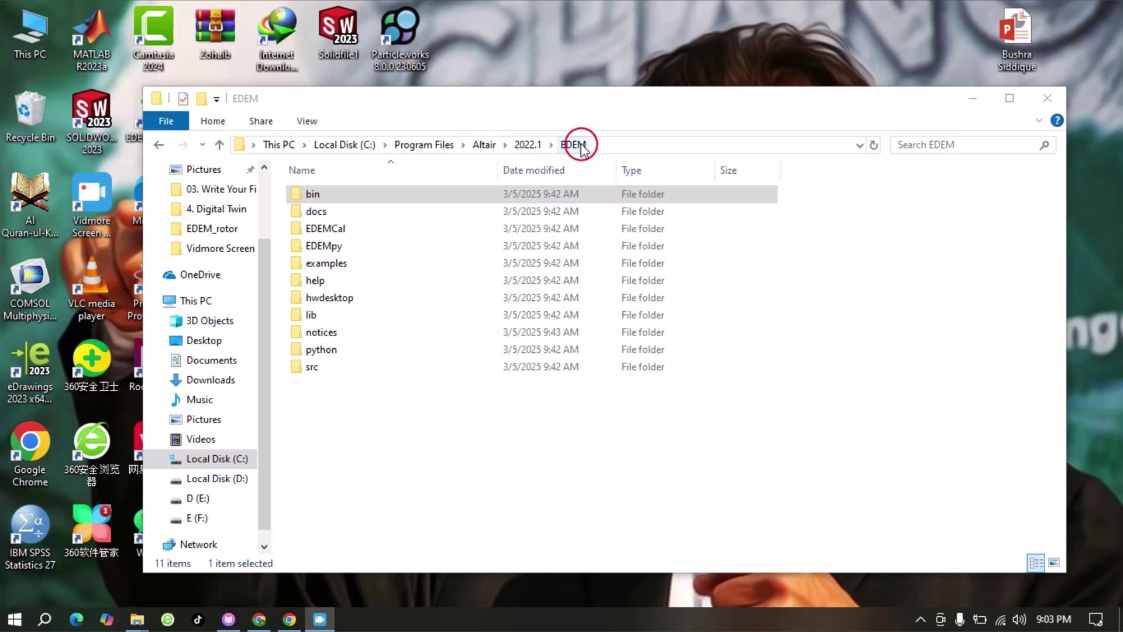
double_click(334, 314)
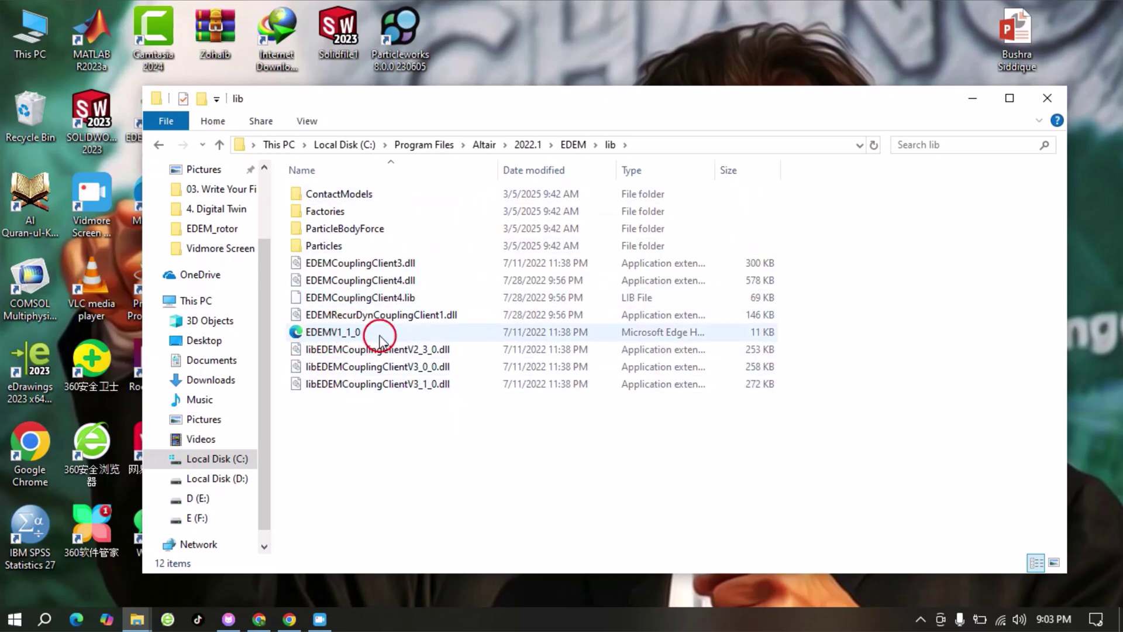
Step: Copy the EDEMV1_1_0 file from the lib folder to the desktop
left_click(347, 336)
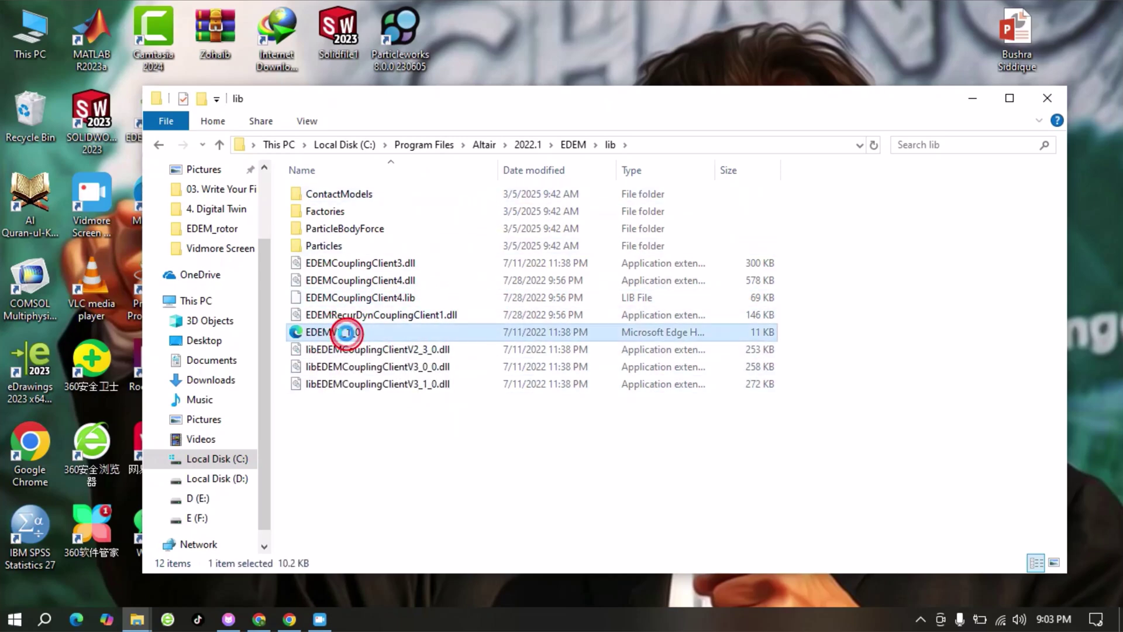
right_click(346, 333)
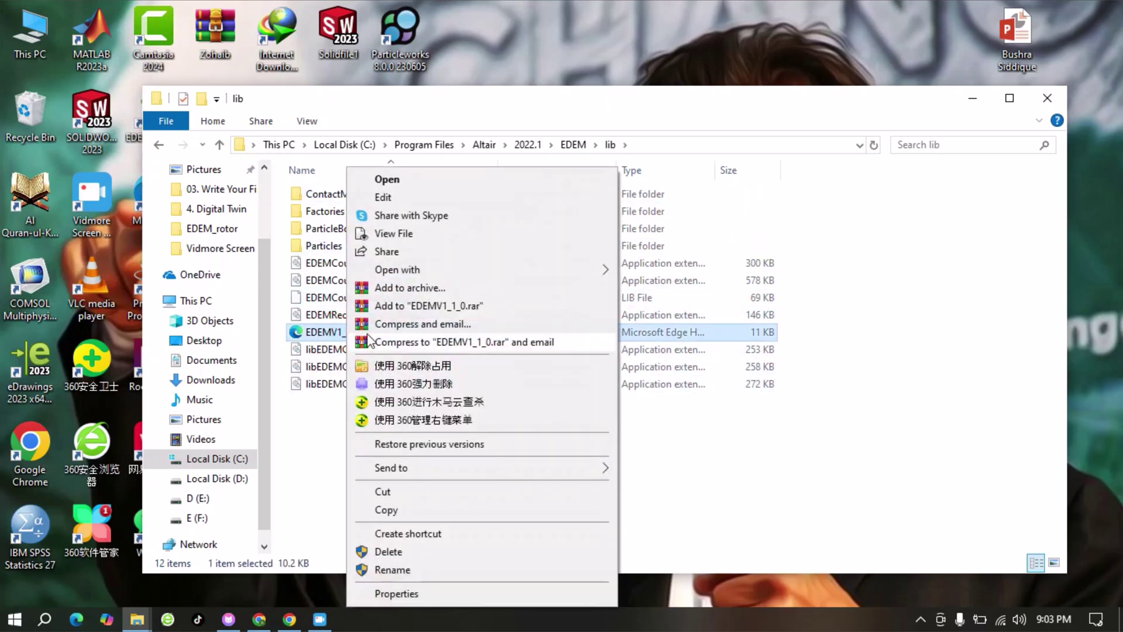
left_click(409, 517)
left_click(972, 99)
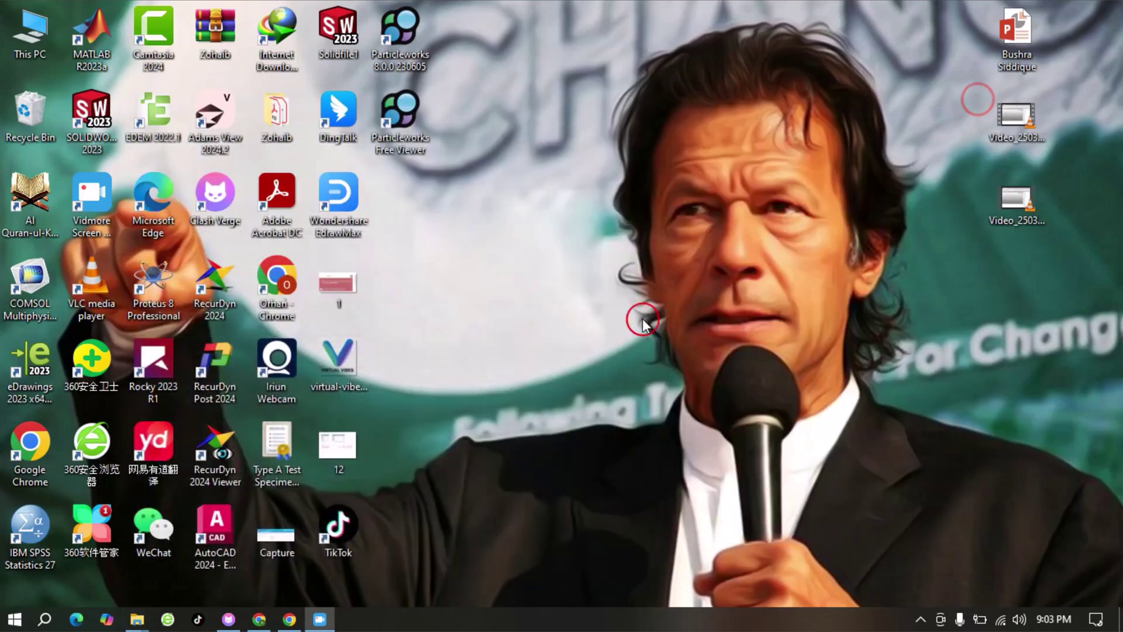
right_click(417, 203)
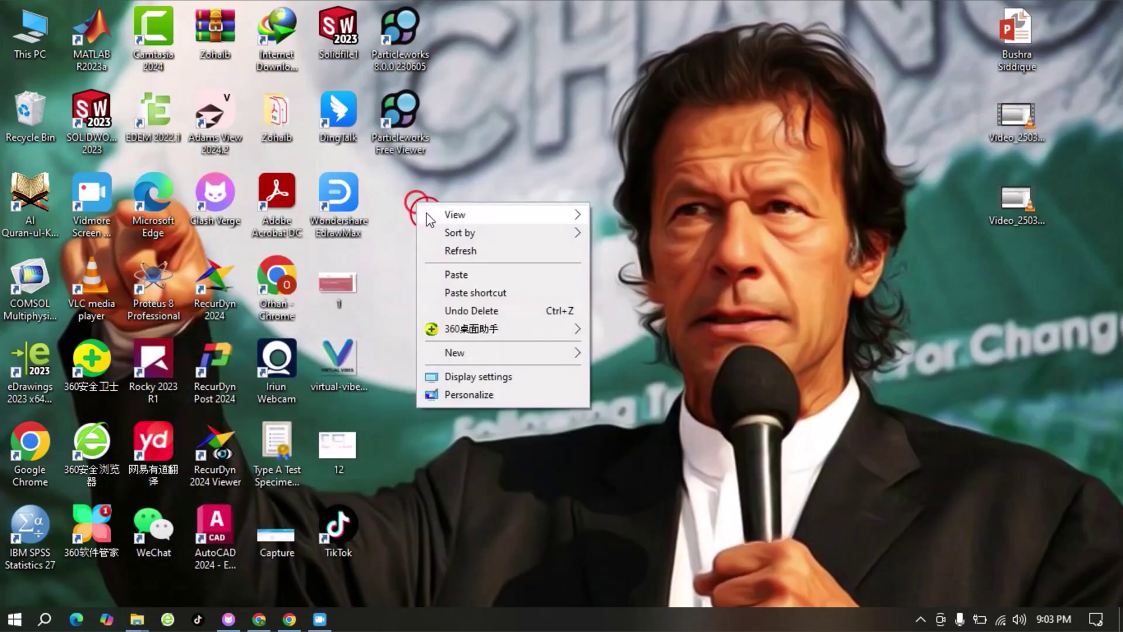
left_click(455, 273)
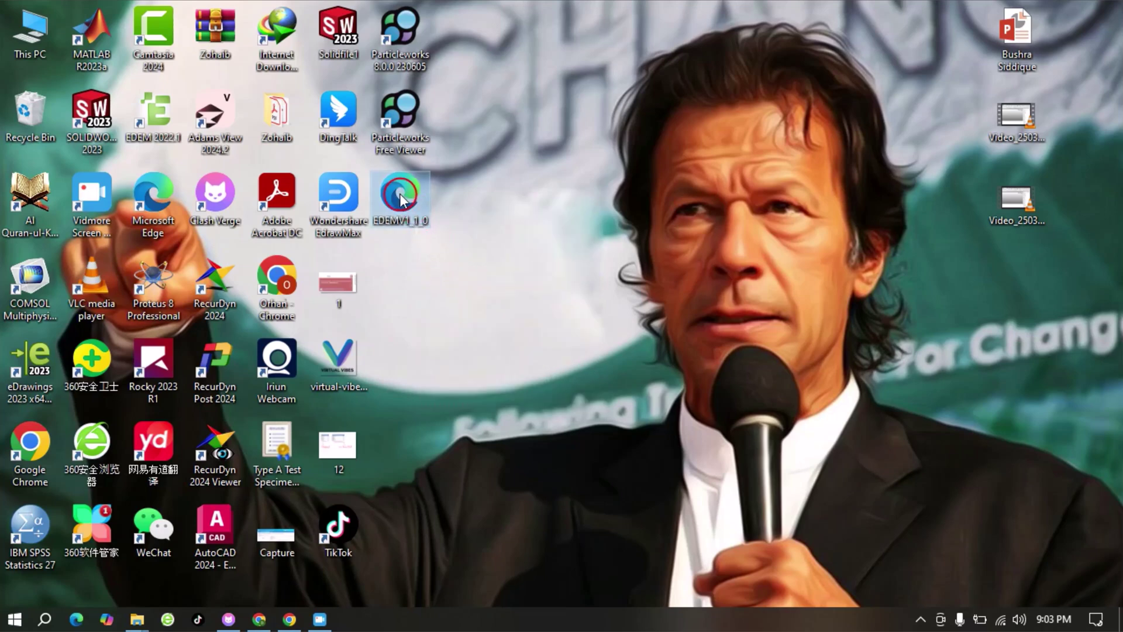
Step: Open the desktop copy of EDEMV1_1_0 in Notepad and go to its Path section
right_click(398, 197)
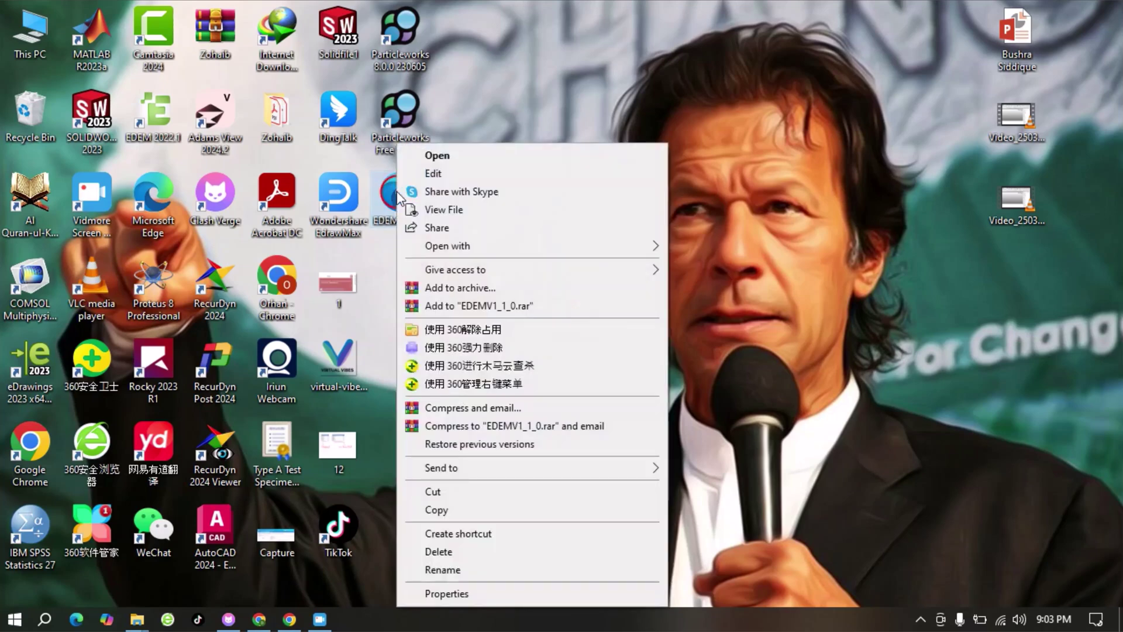
mouse_move(461, 251)
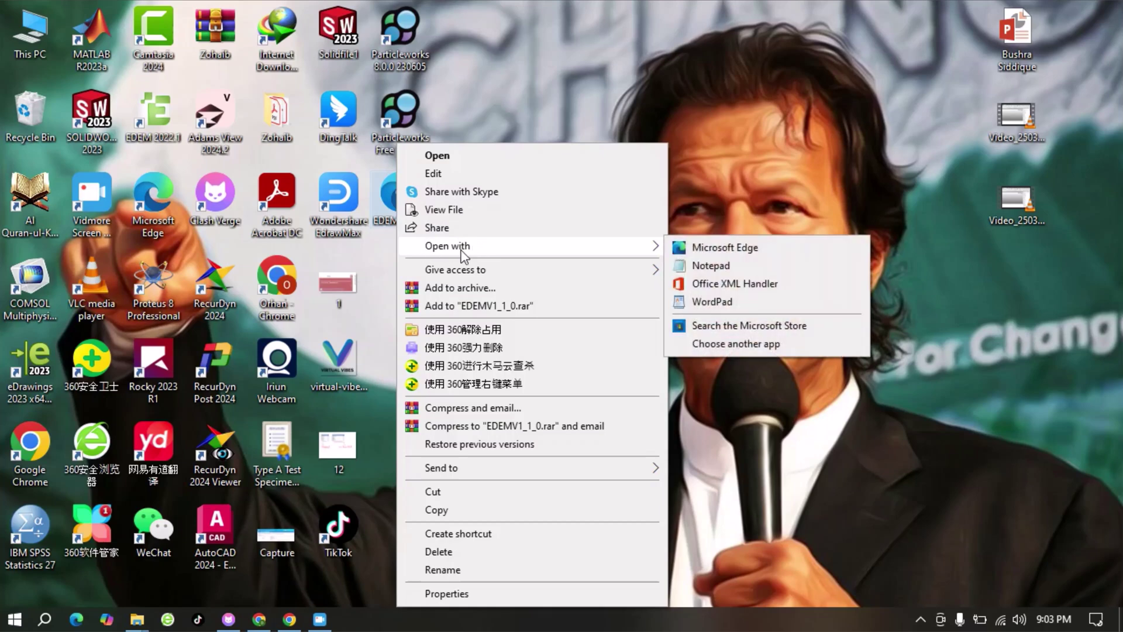
left_click(724, 267)
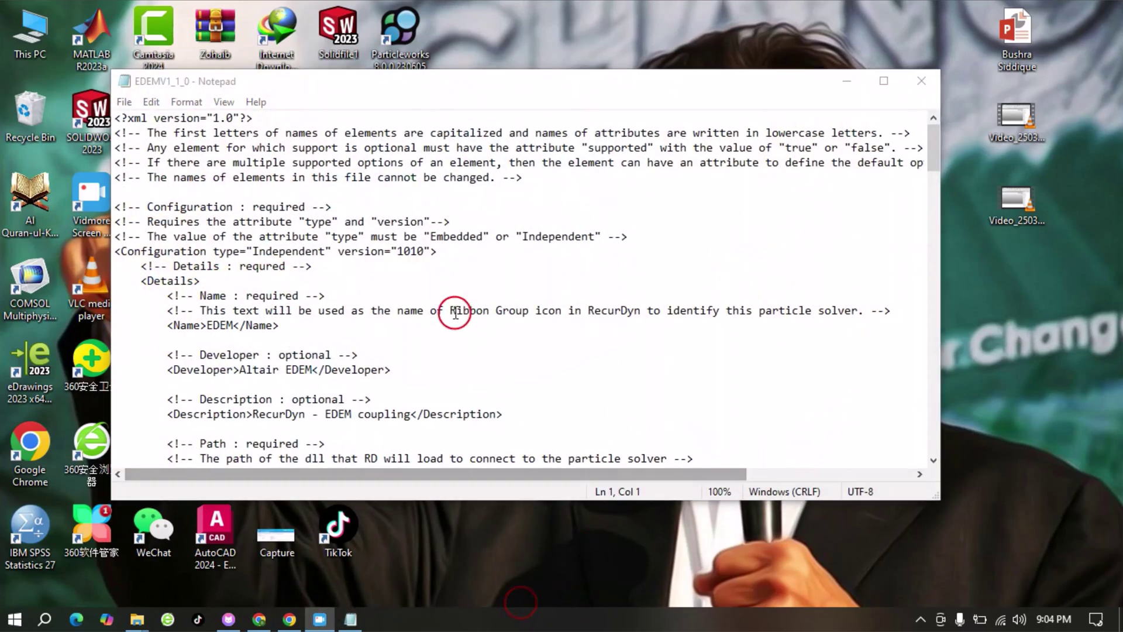
scroll(386, 305, "down", 6)
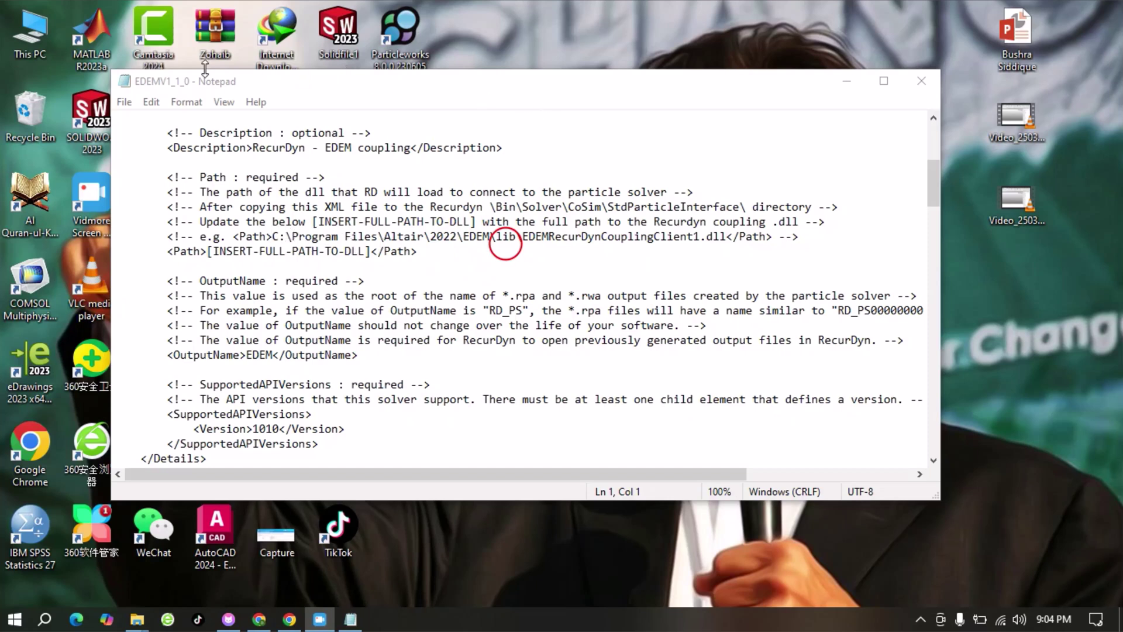
Step: Copy the folder path C:\Program Files\Altair\2022.1\EDEM\lib from File Explorer and return to the open EDEMV1_1_0 file
mouse_move(143, 624)
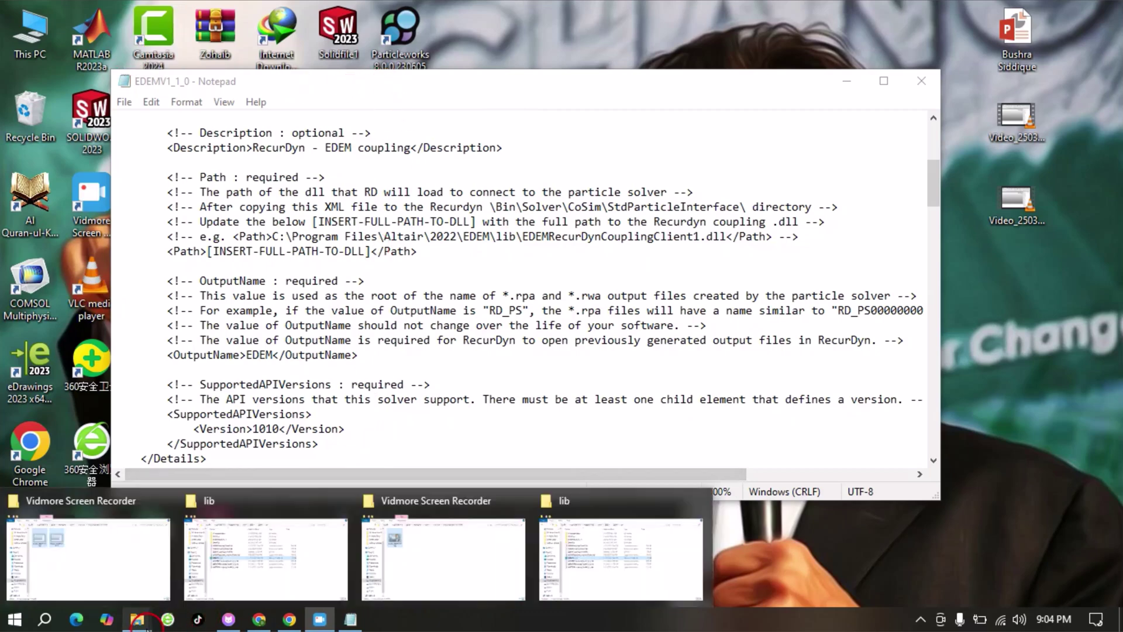
left_click(266, 558)
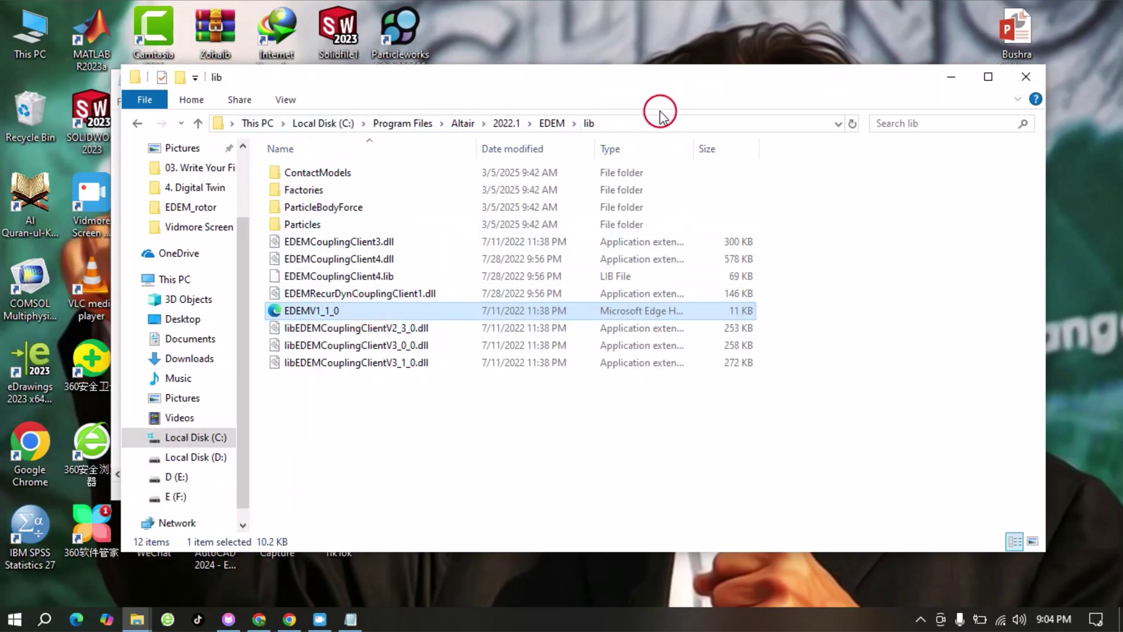
left_click(644, 122)
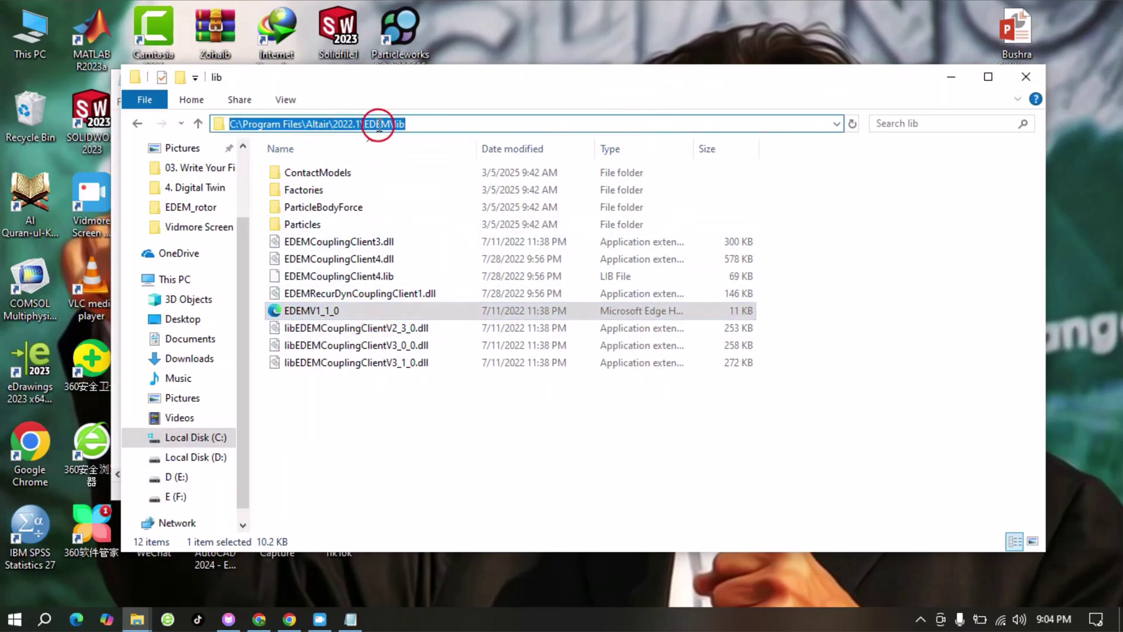
right_click(360, 125)
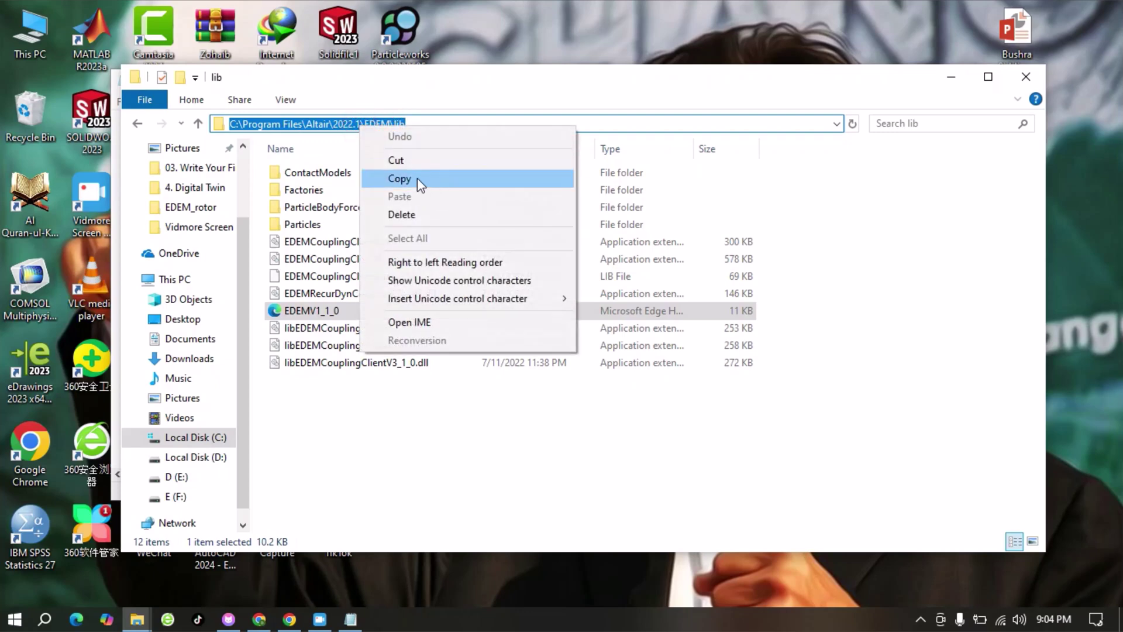
left_click(419, 180)
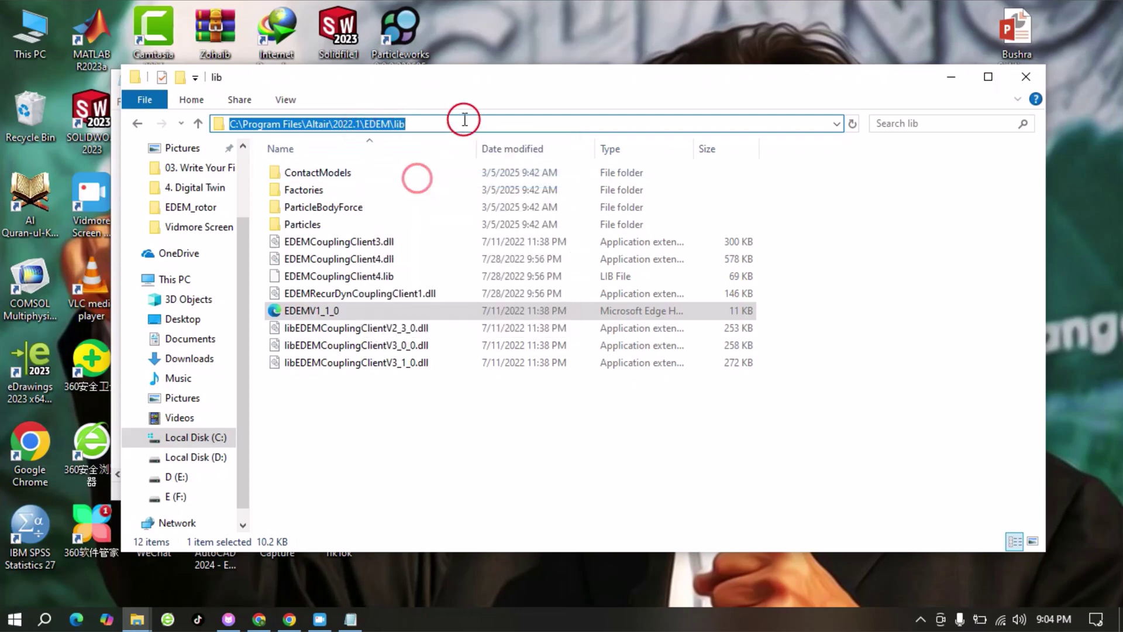
left_click(949, 85)
Step: Replace the folder path in the example comment of the Path section with the copied C:\Program Files\Altair\2022.1\EDEM\lib
scroll(400, 260, "up", 1)
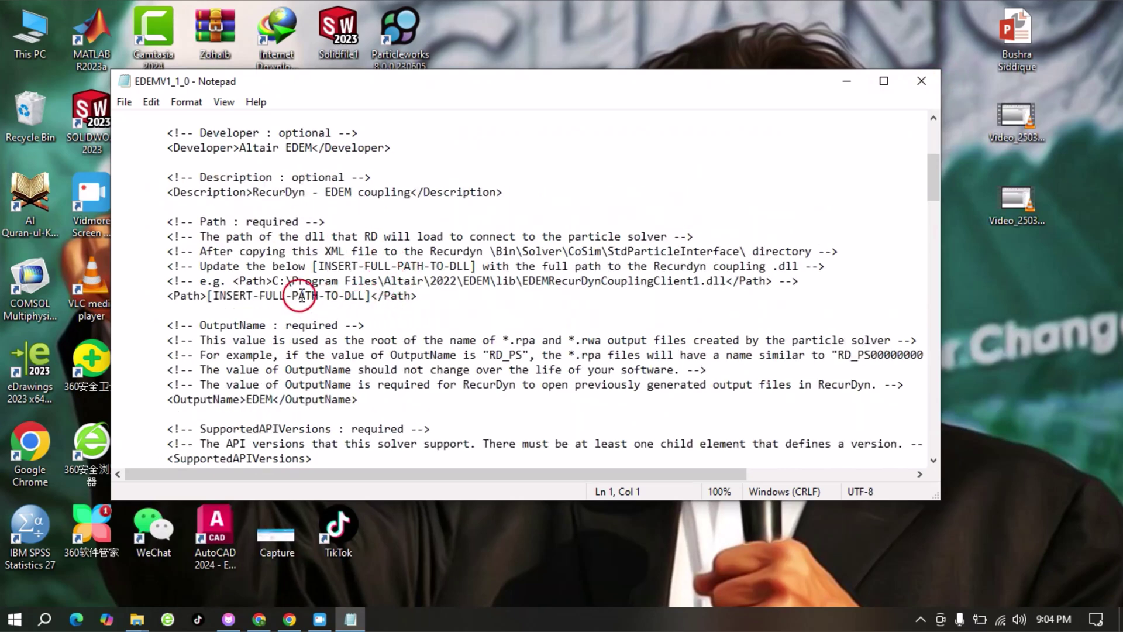
left_click_drag(273, 280, 359, 278)
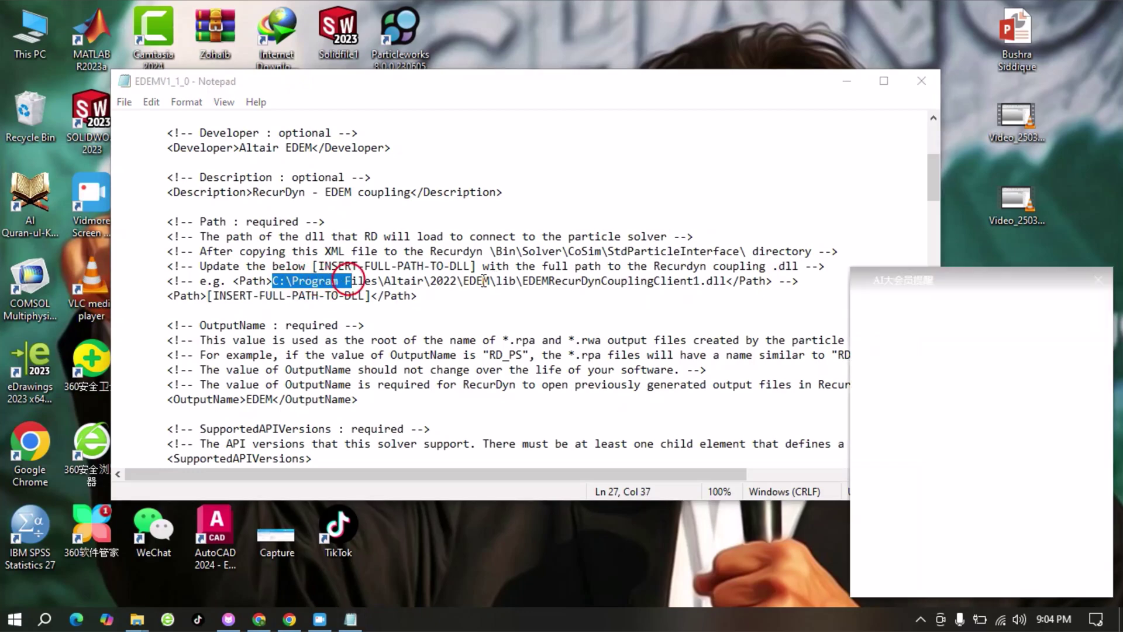
left_click(1097, 282)
left_click(383, 267)
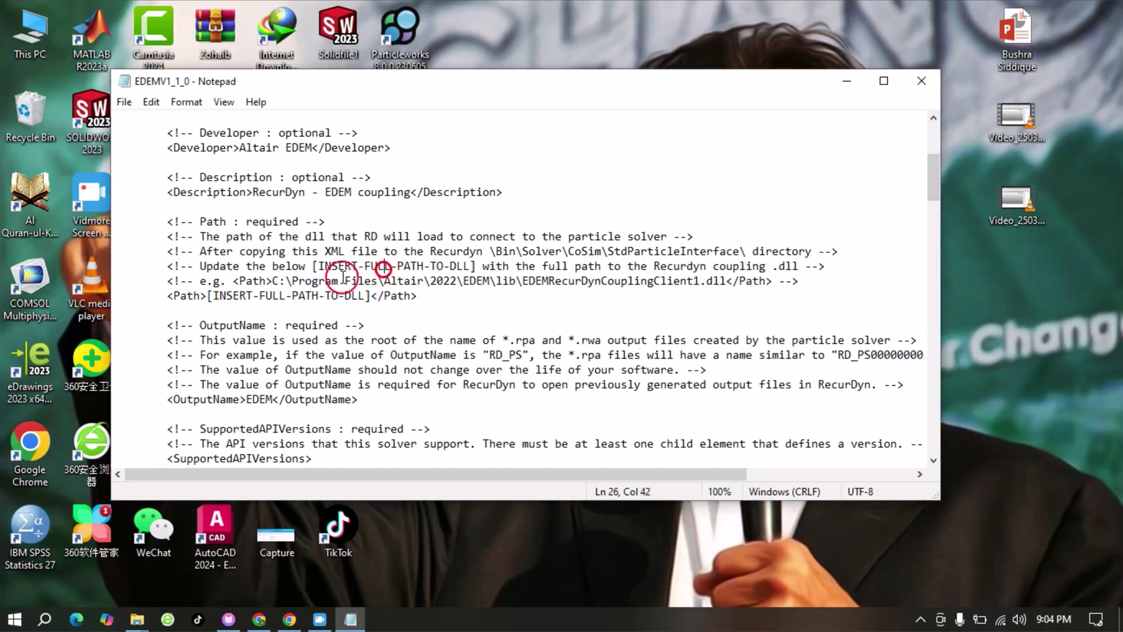
left_click_drag(273, 281, 511, 282)
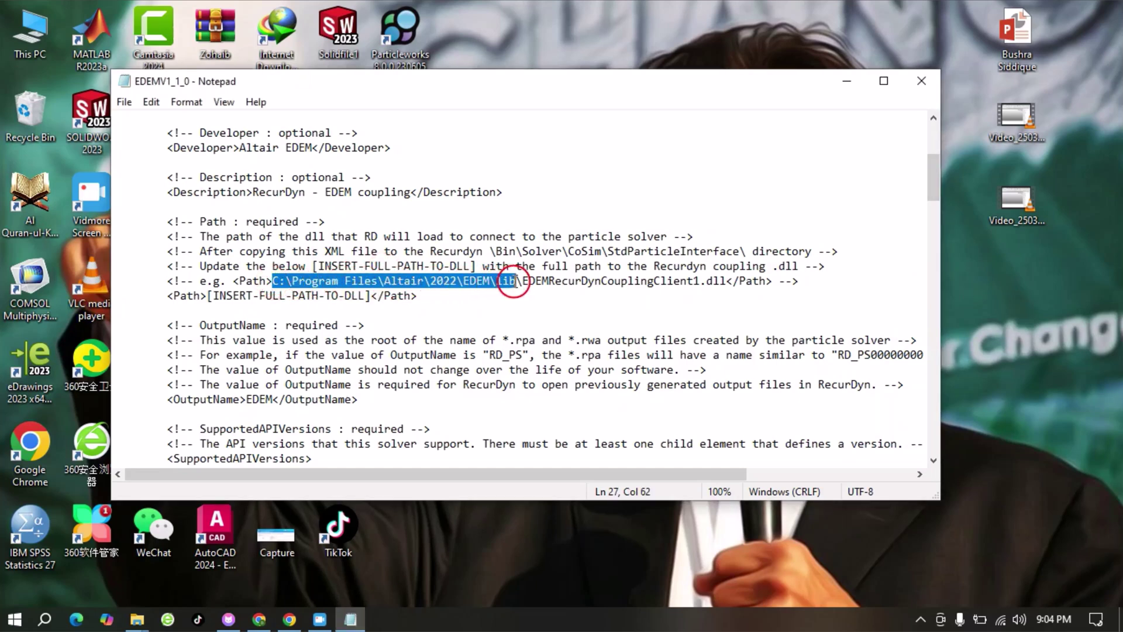
right_click(478, 283)
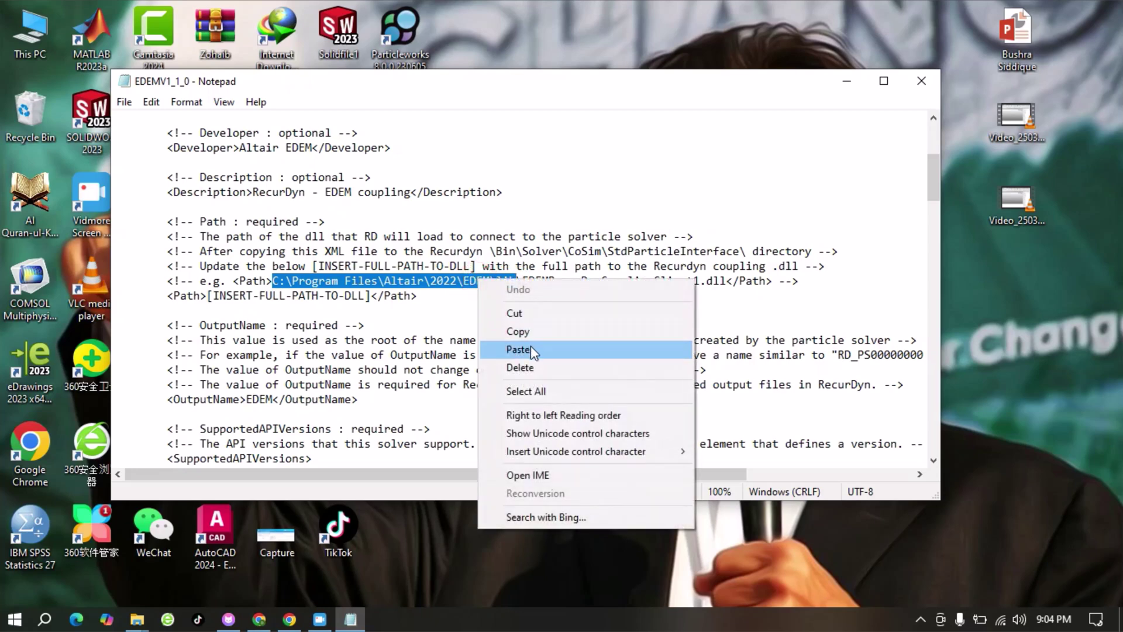
left_click(531, 346)
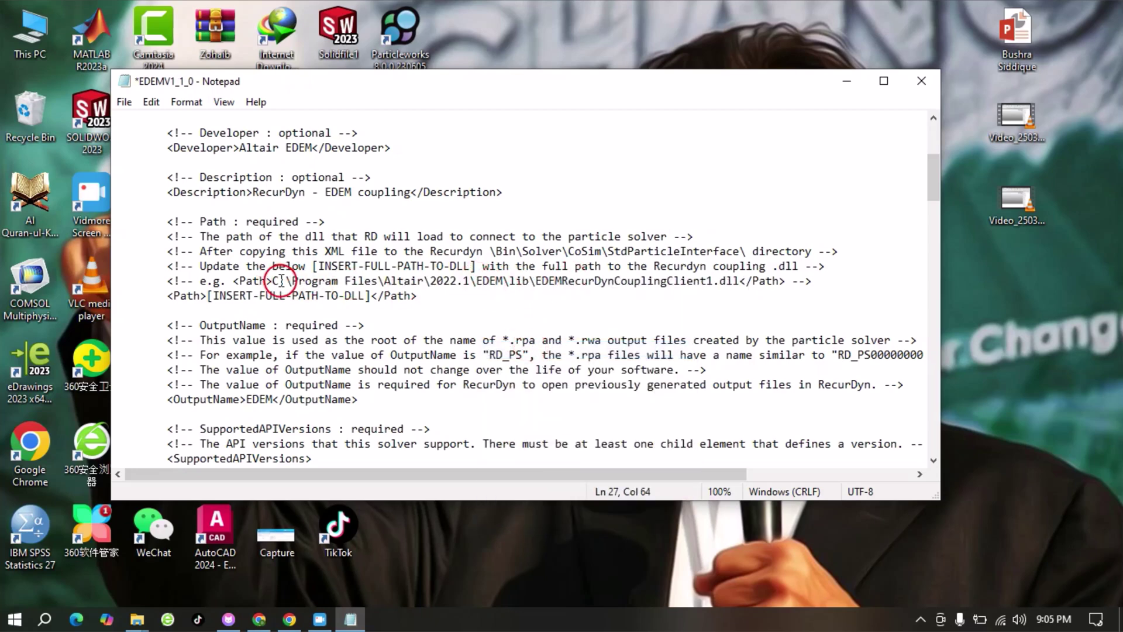
Step: Copy the full EDEMRecurDynCouplingClient1.dll path from the example comment and paste it over [INSERT-FULL-PATH-TO-DLL] in the Path element
left_click_drag(274, 281, 736, 281)
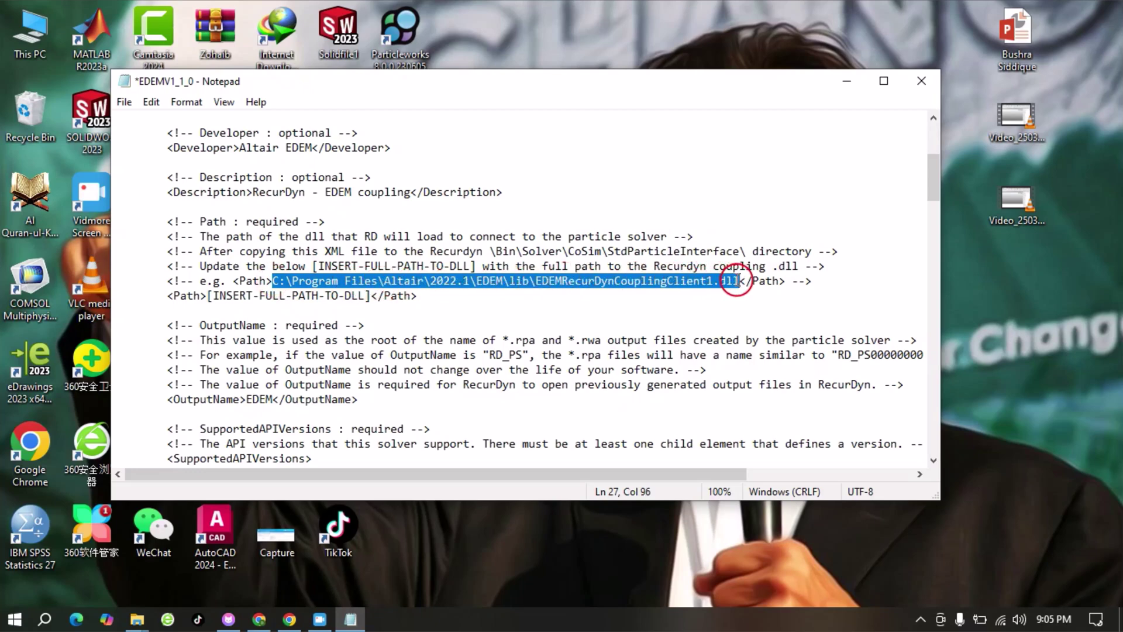
right_click(415, 280)
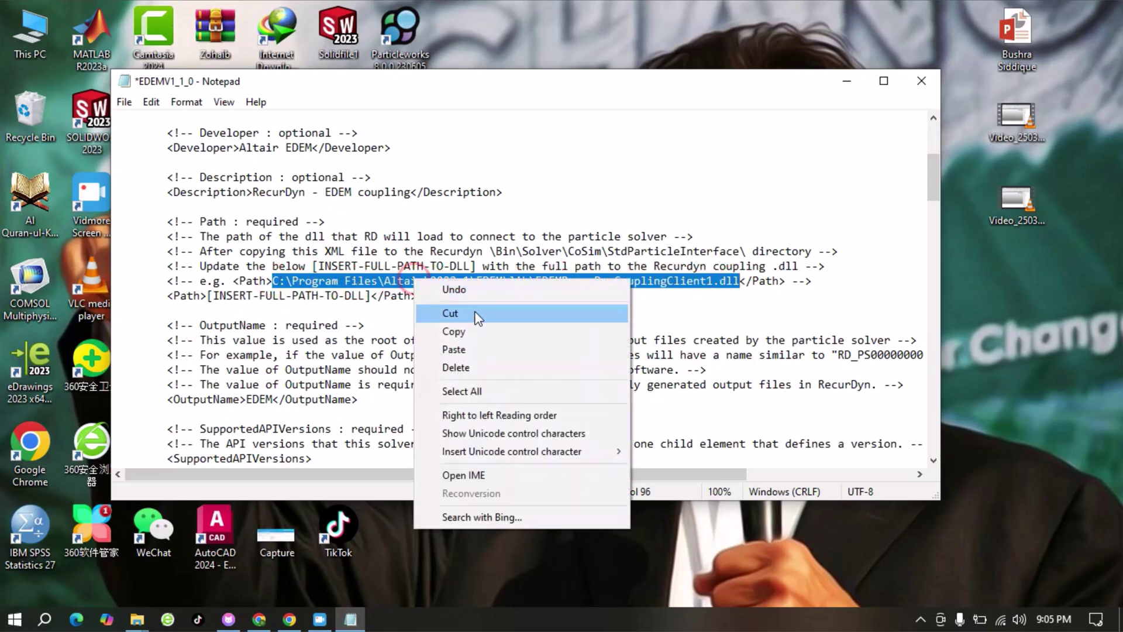
left_click(472, 328)
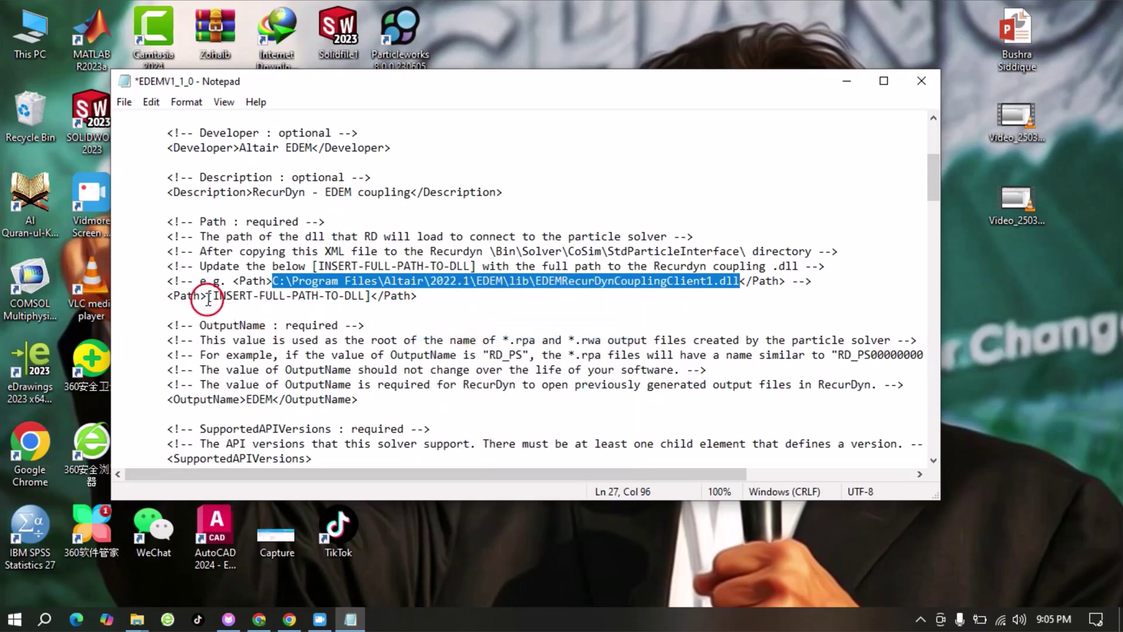
left_click_drag(208, 295, 360, 295)
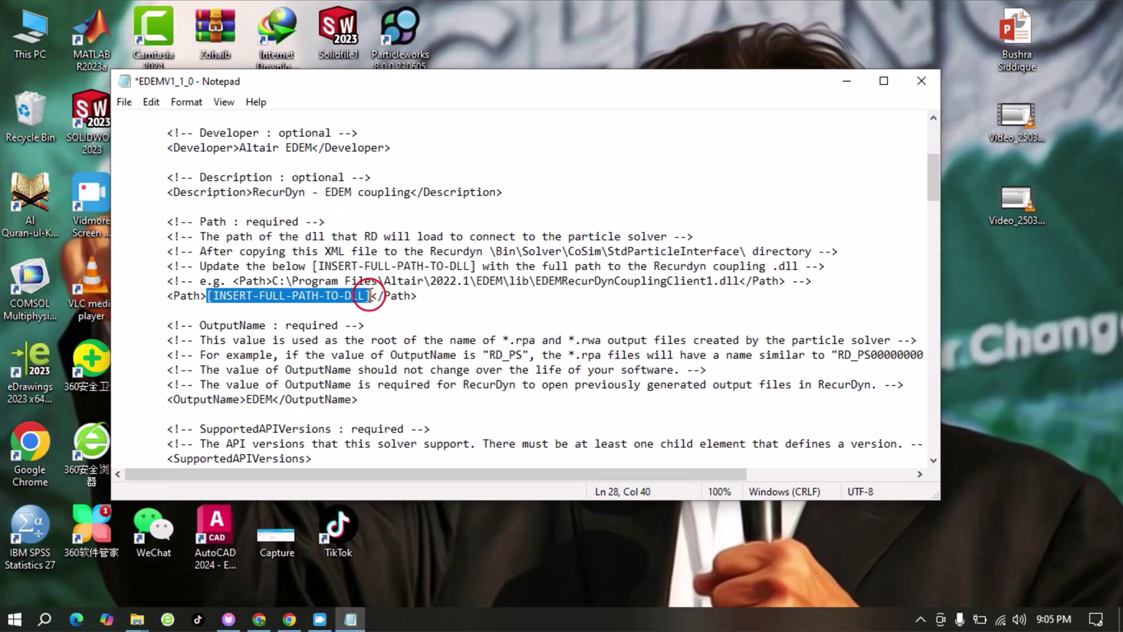
right_click(332, 291)
left_click(393, 360)
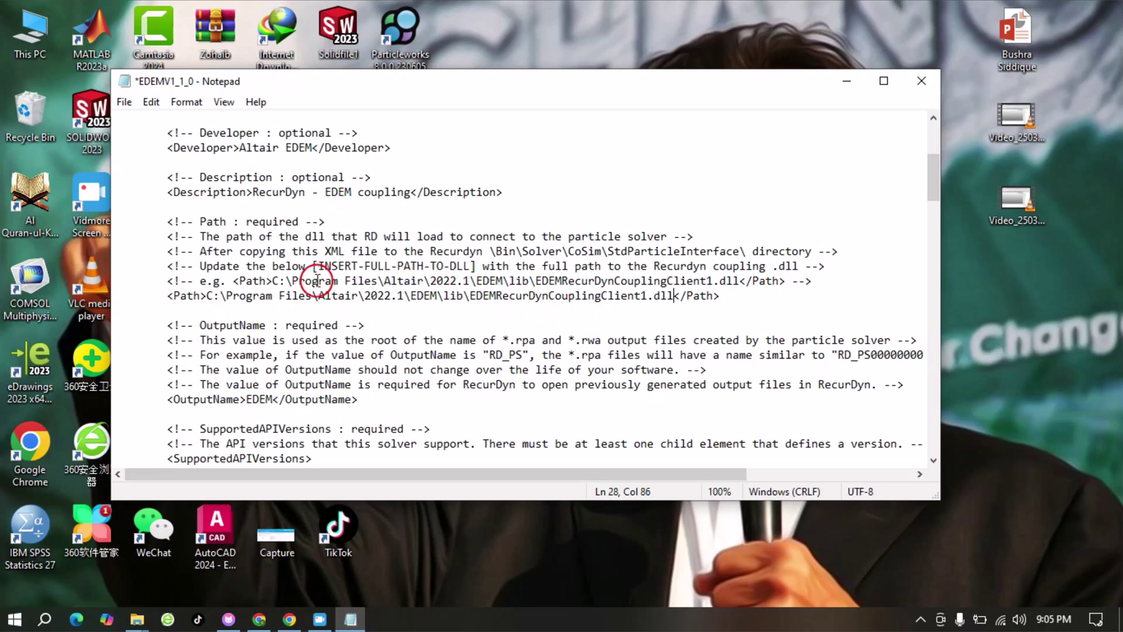
Step: Save the edited EDEMV1_1_0 file and close it
left_click_drag(271, 280, 739, 280)
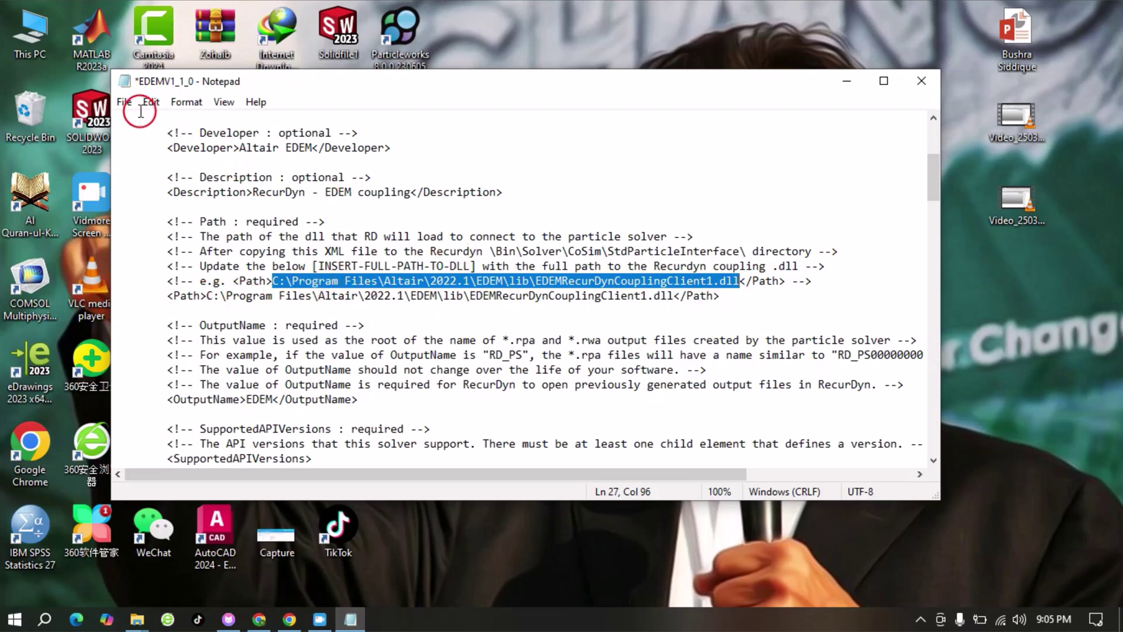
left_click(124, 102)
left_click(157, 174)
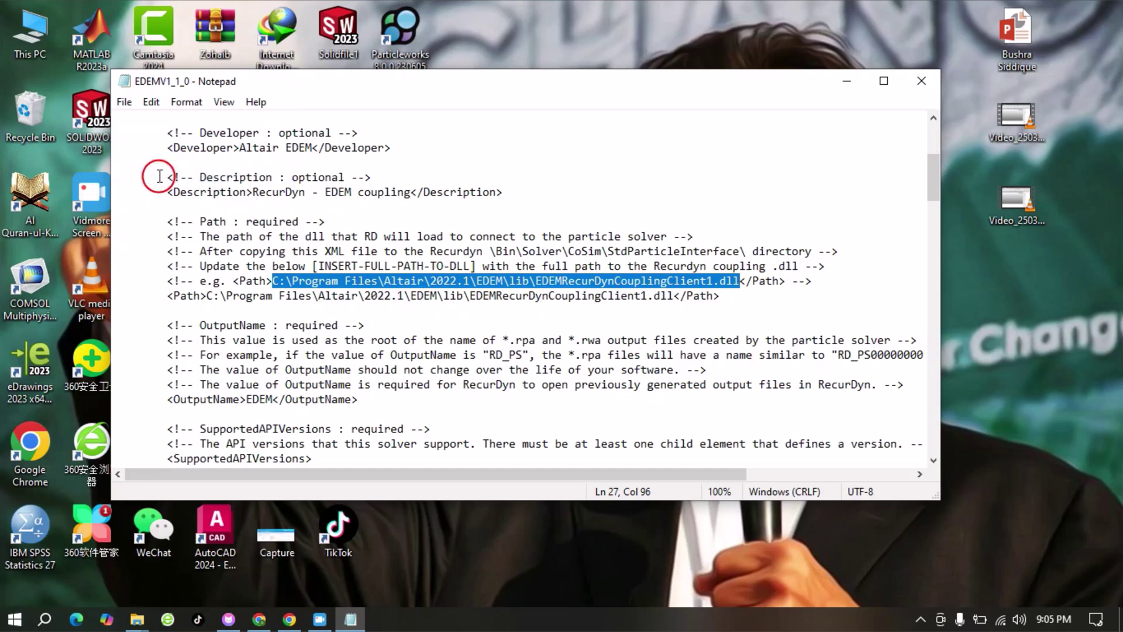
left_click(124, 102)
left_click(175, 173)
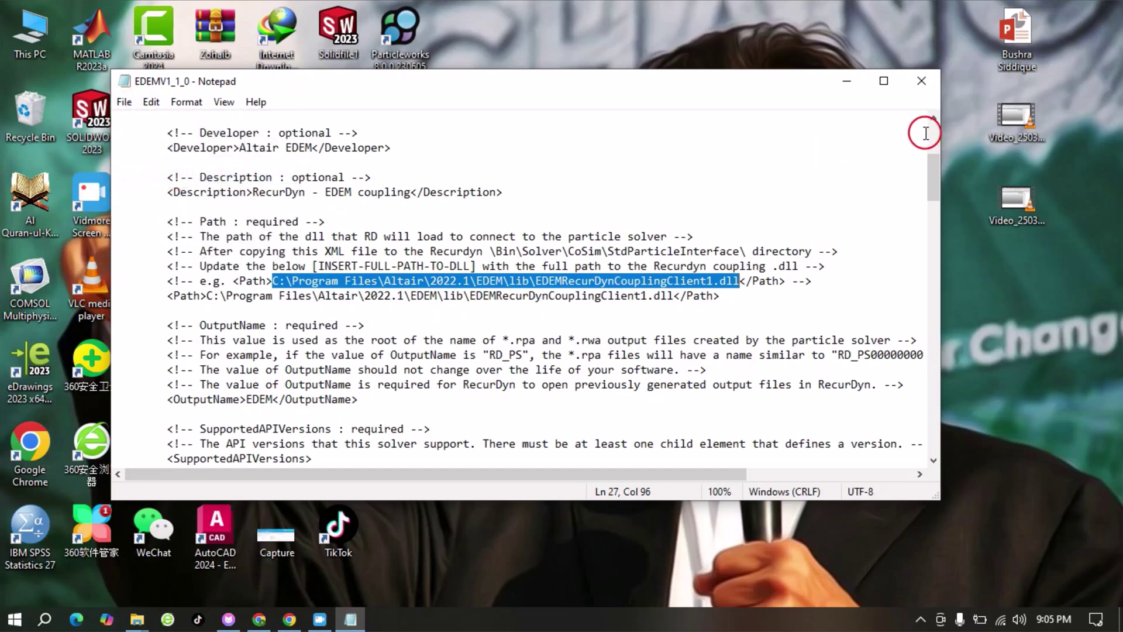
left_click(921, 80)
Step: Reopen the desktop copy of EDEMV1_1_0 in Notepad, check the saved DLL path in its Path section, and close the file
left_click(395, 212)
left_click(396, 202)
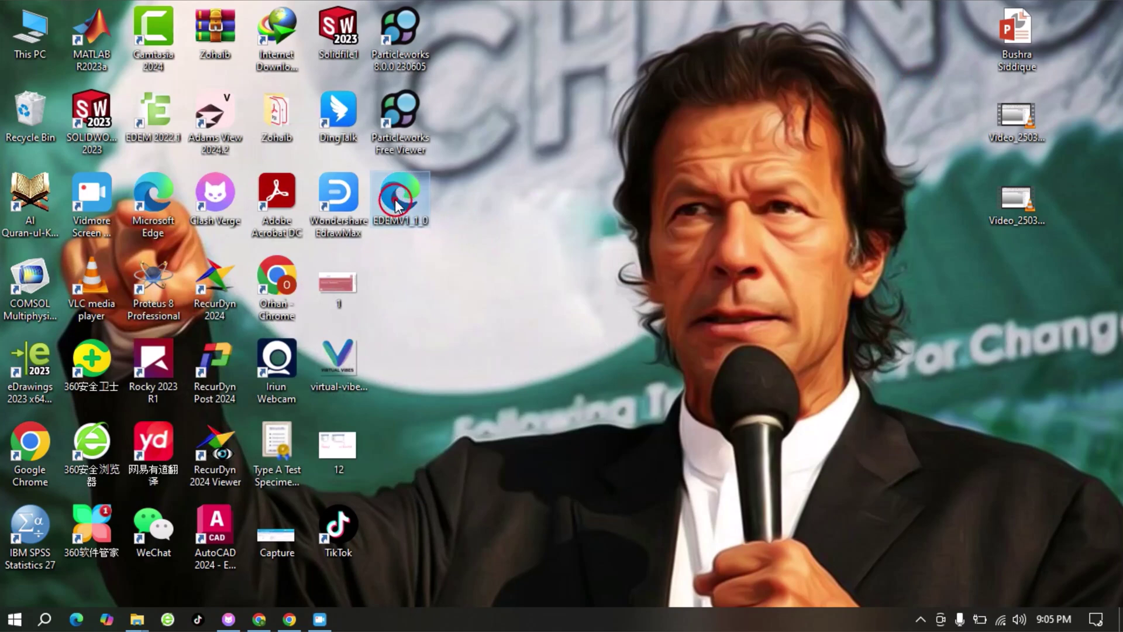
right_click(396, 206)
mouse_move(598, 252)
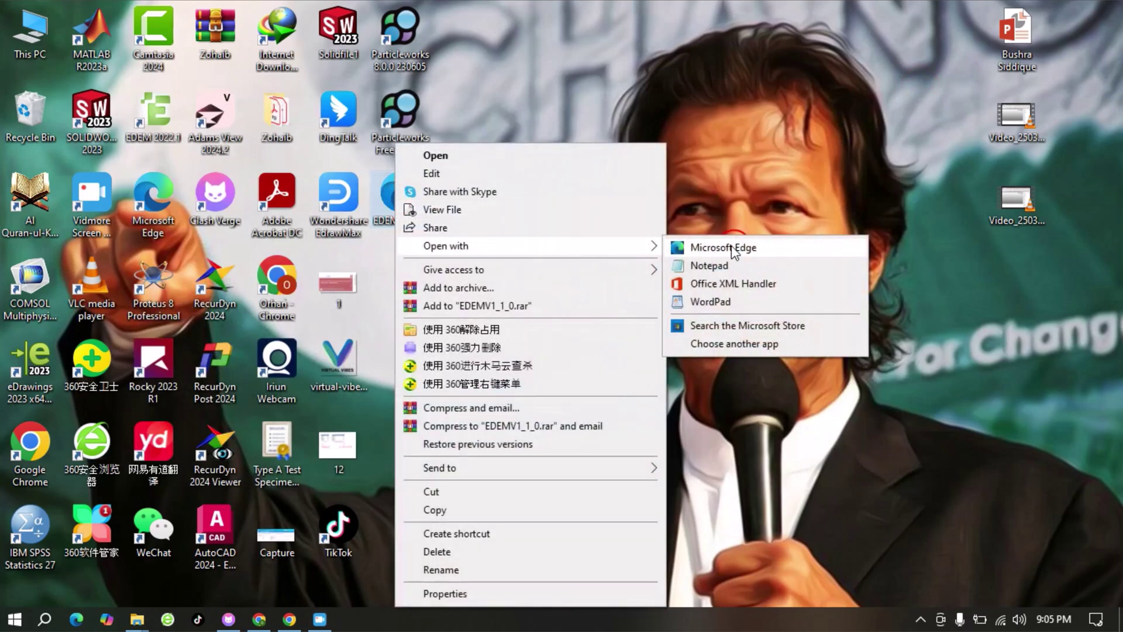
left_click(741, 267)
scroll(457, 317, "down", 7)
scroll(457, 318, "down", 4)
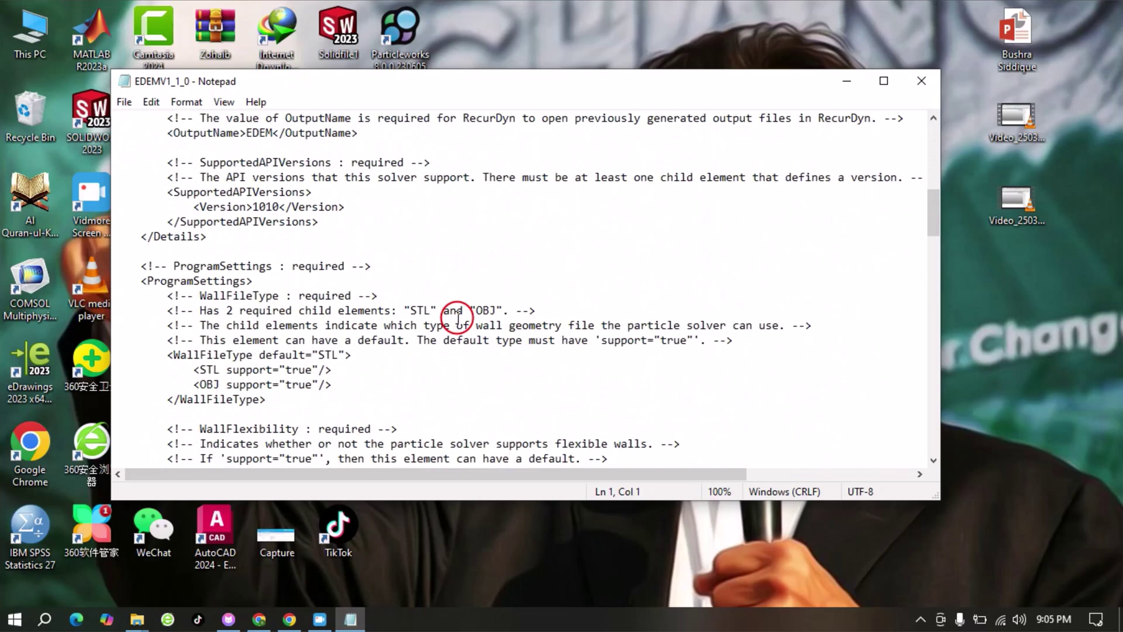
scroll(458, 318, "up", 5)
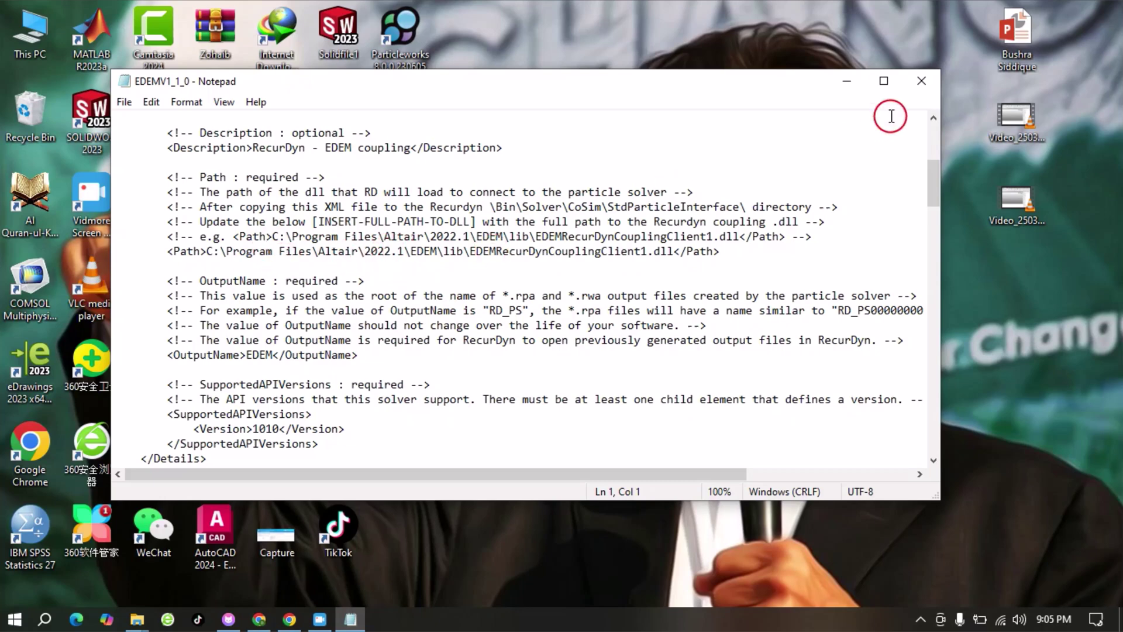
left_click(921, 81)
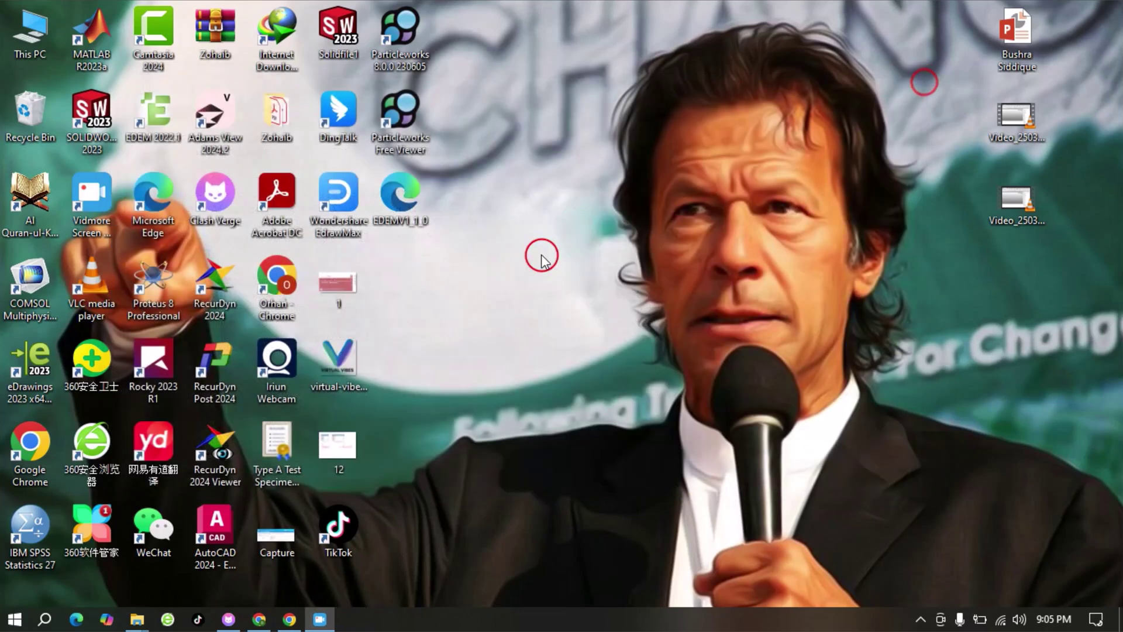
Step: Copy the EDEMV1_1_0 file from the desktop and open the file location of the RecurDyn 2024 shortcut
right_click(411, 203)
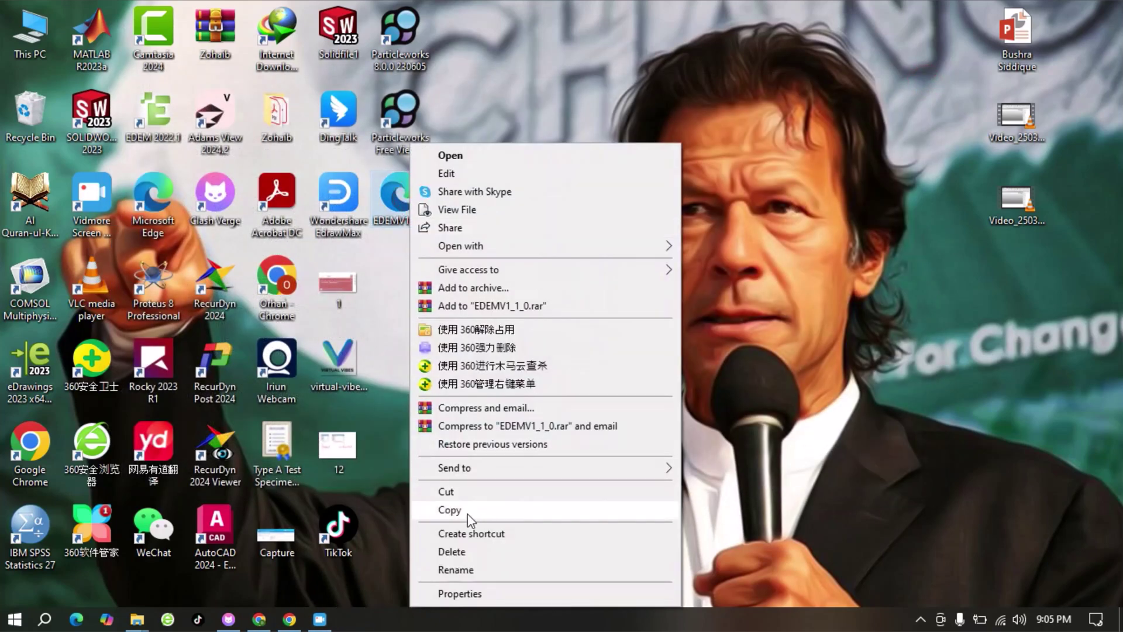
left_click(462, 511)
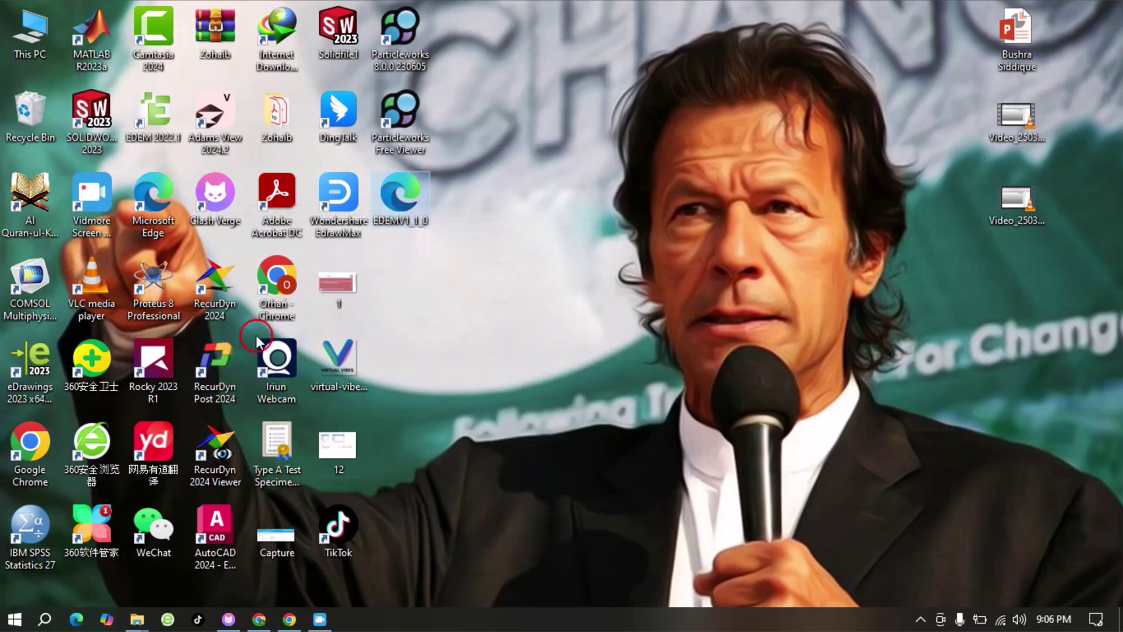
right_click(216, 282)
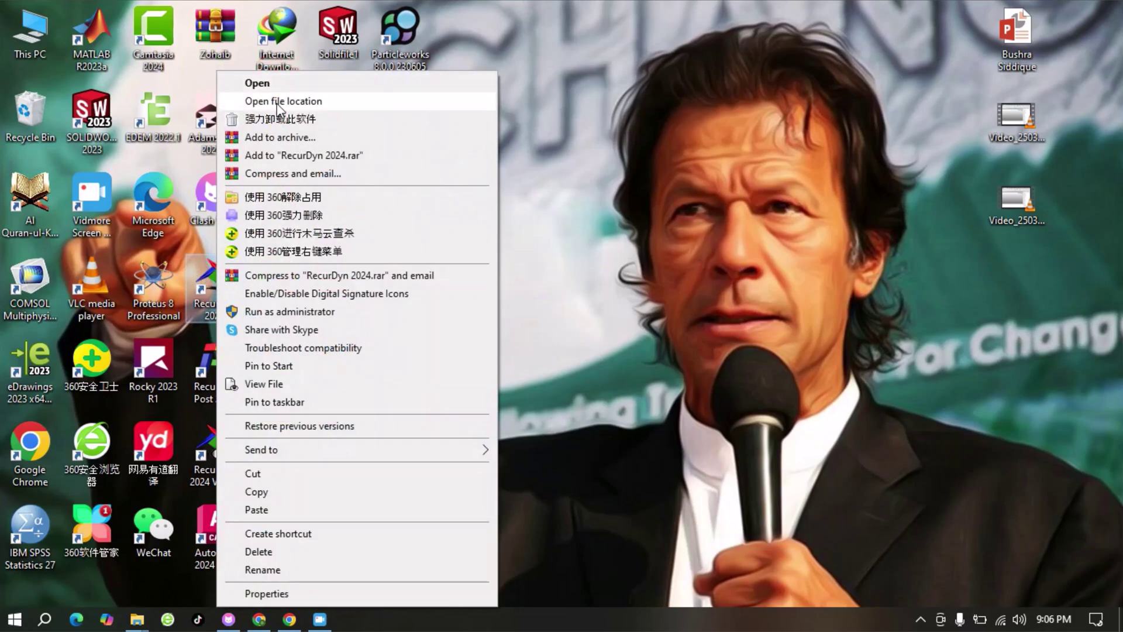
left_click(305, 103)
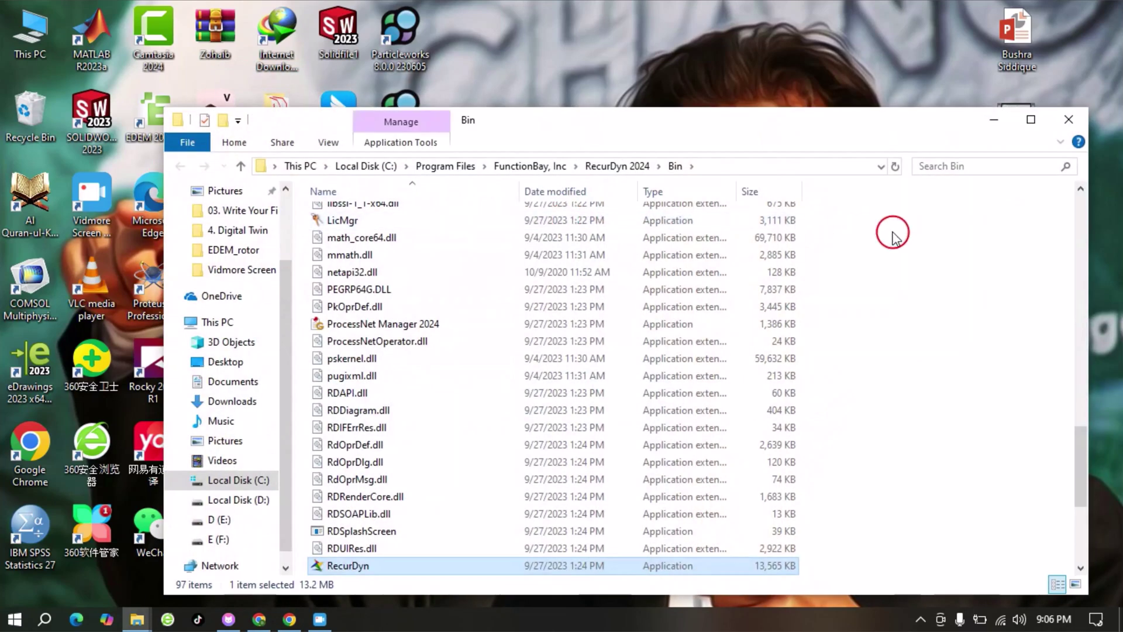
Step: Go from RecurDyn's Bin folder to Solver\CoSim\StdParticleInterface, the destination folder for the EDEMV1_1_0 file
scroll(643, 386, "up", 20)
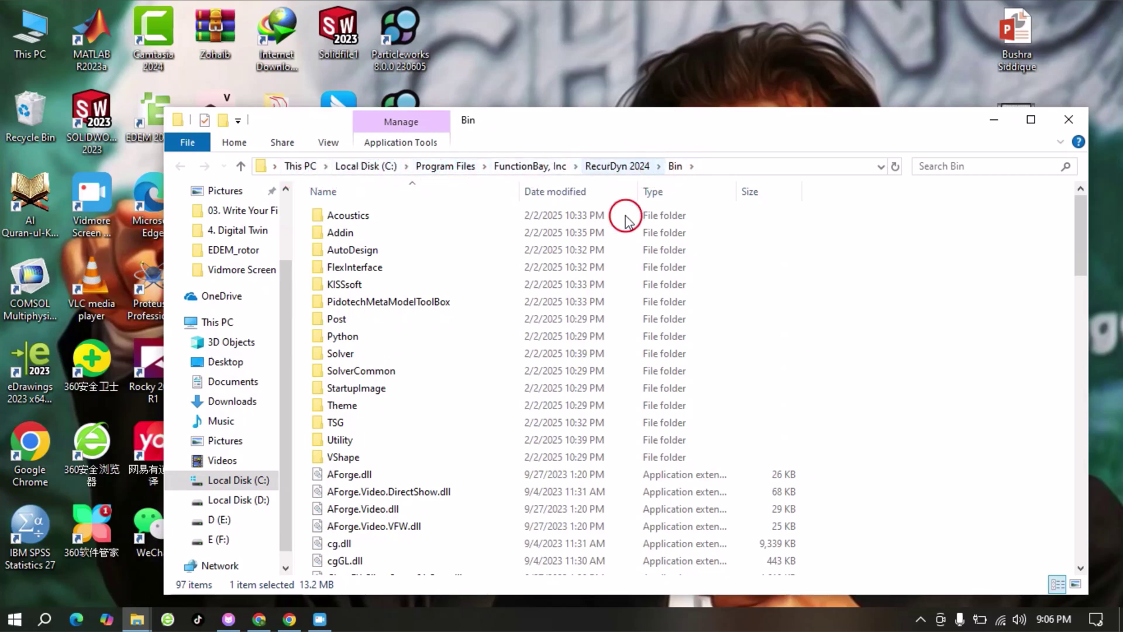
left_click(350, 355)
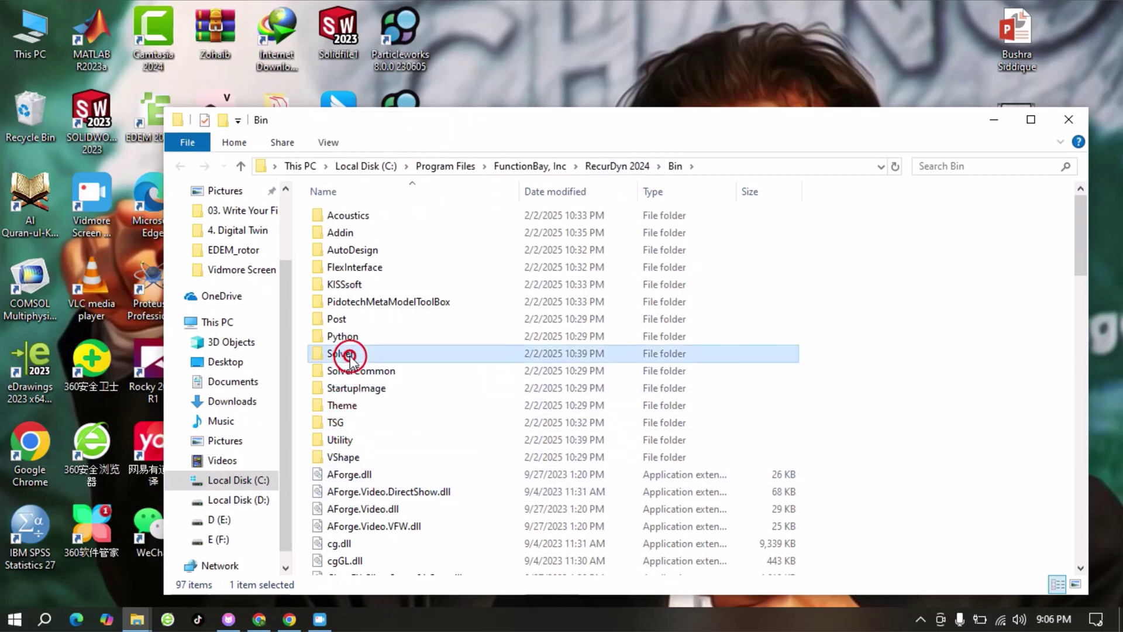
double_click(349, 356)
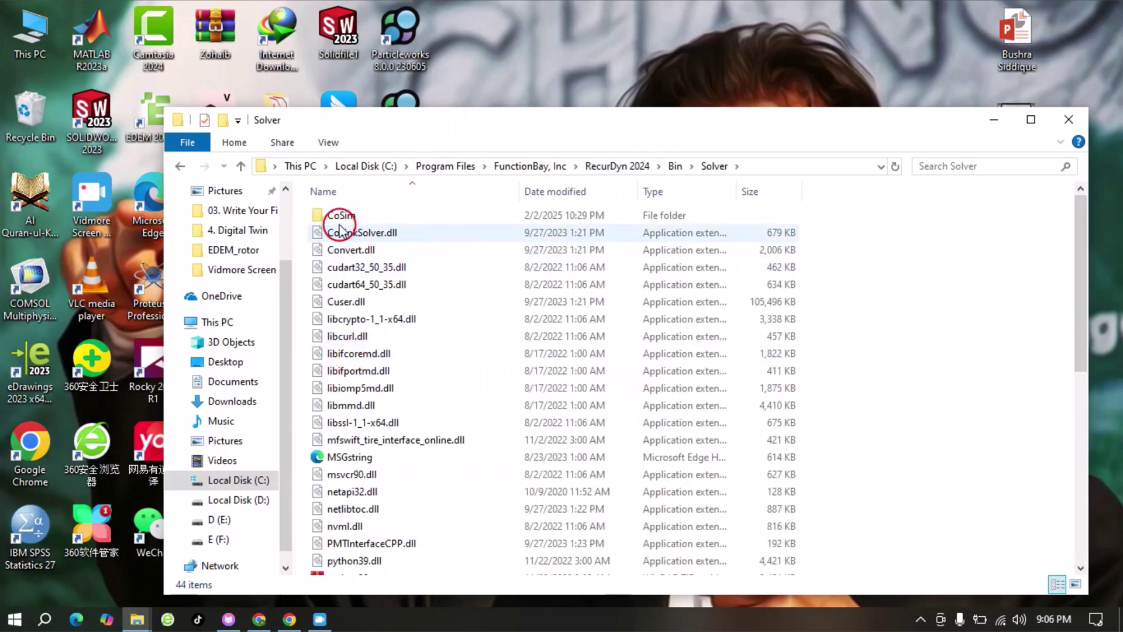
left_click(393, 220)
double_click(393, 220)
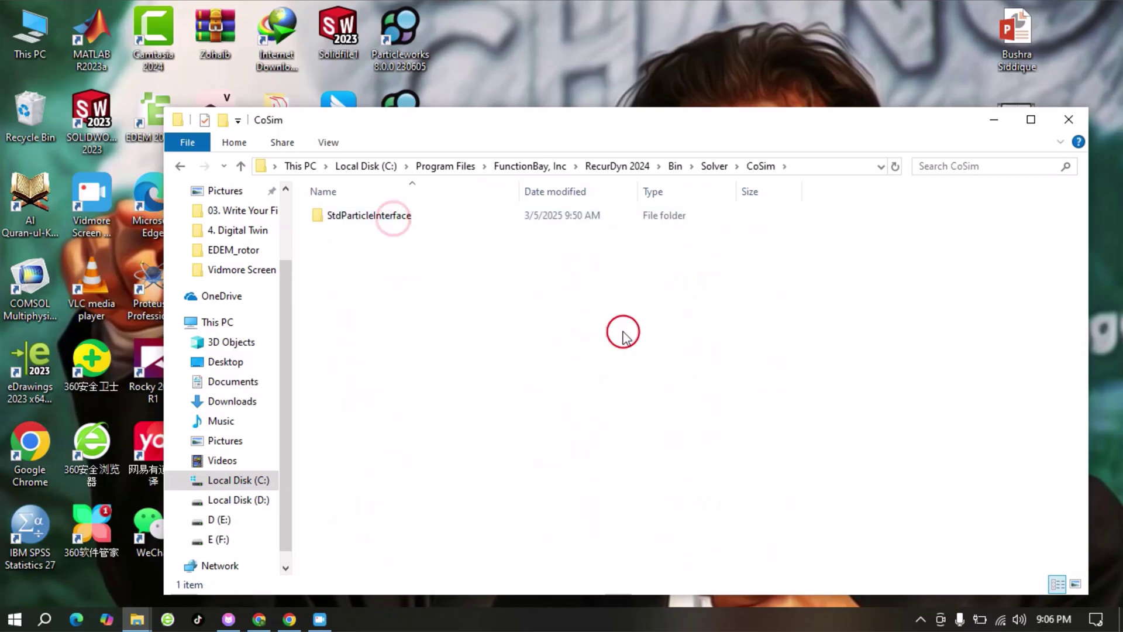
double_click(438, 218)
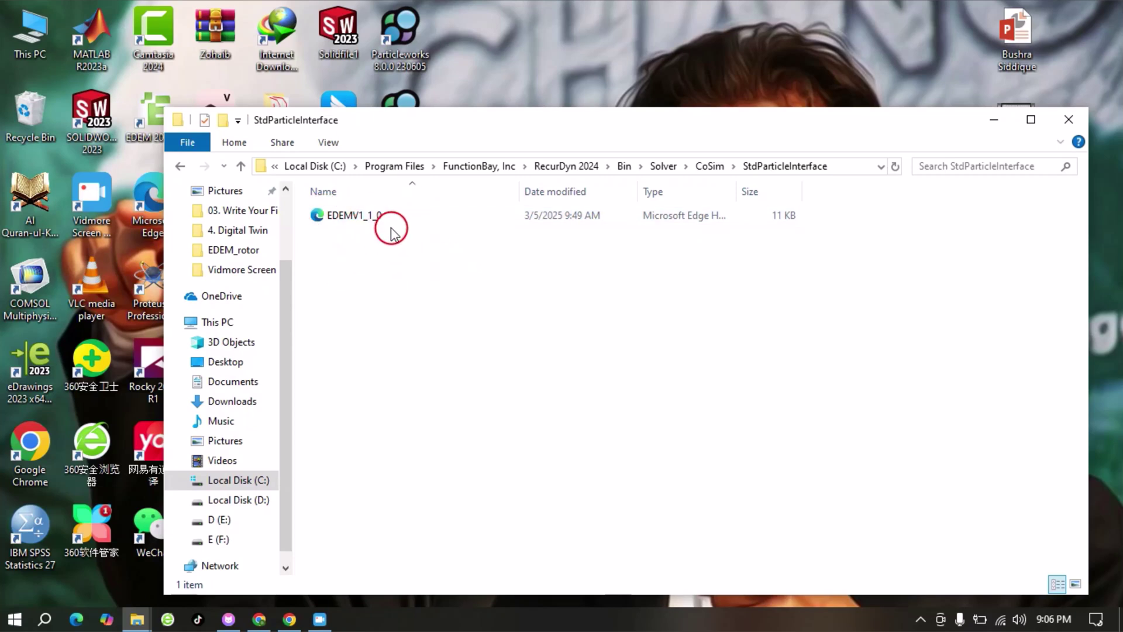
right_click(416, 268)
left_click(356, 296)
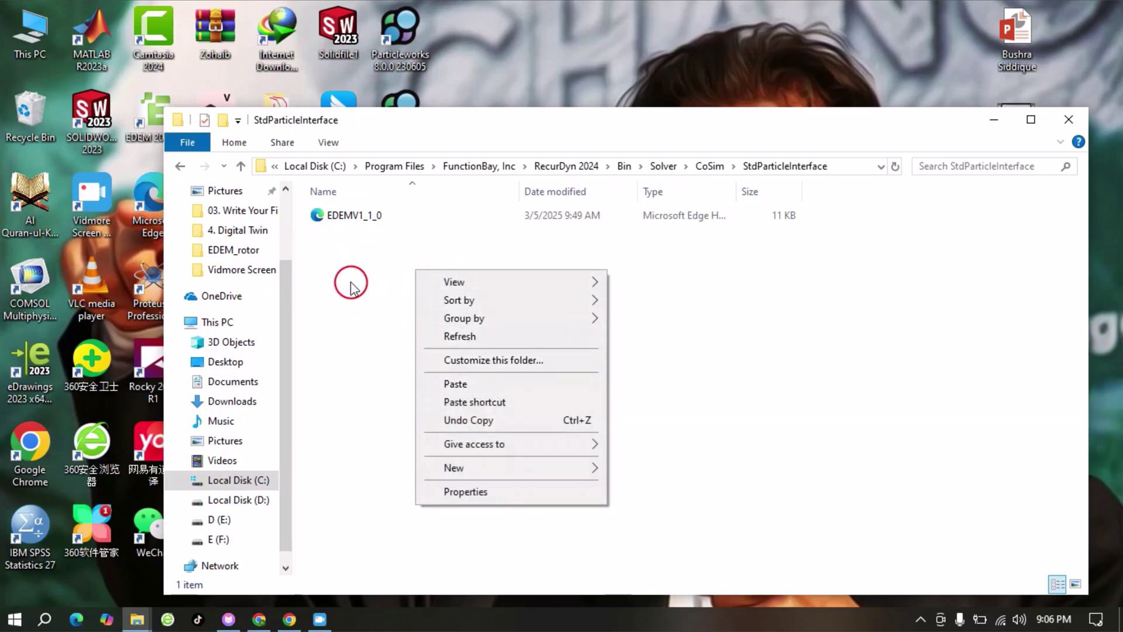
Step: Return to the desktop, launch EDEM 2022.1 and open its Options dialog
key("super+d")
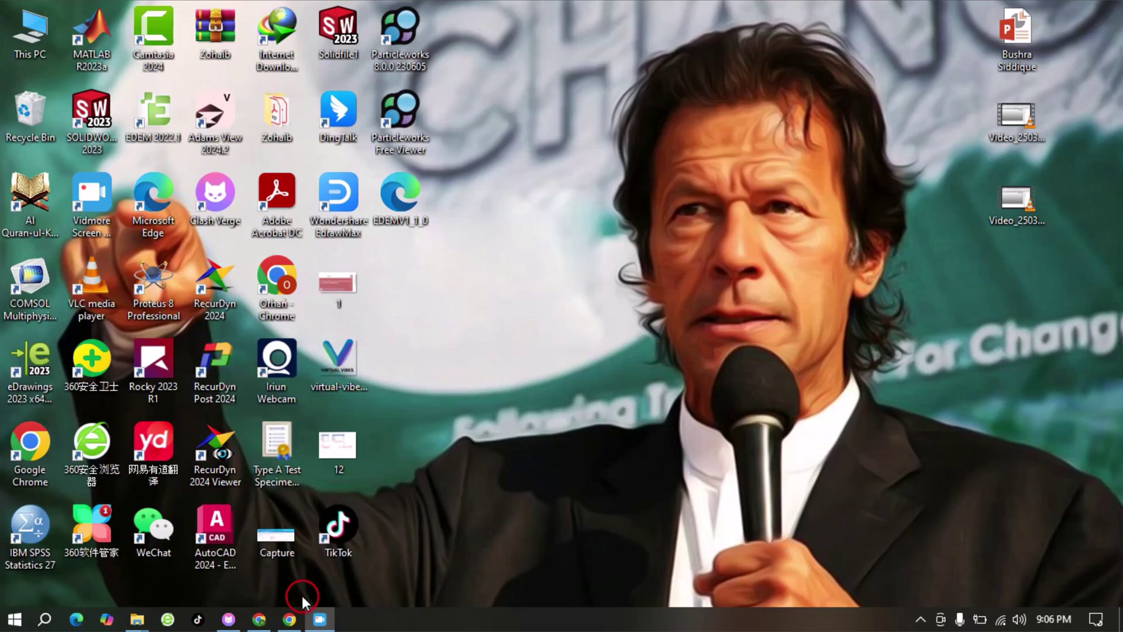
double_click(164, 120)
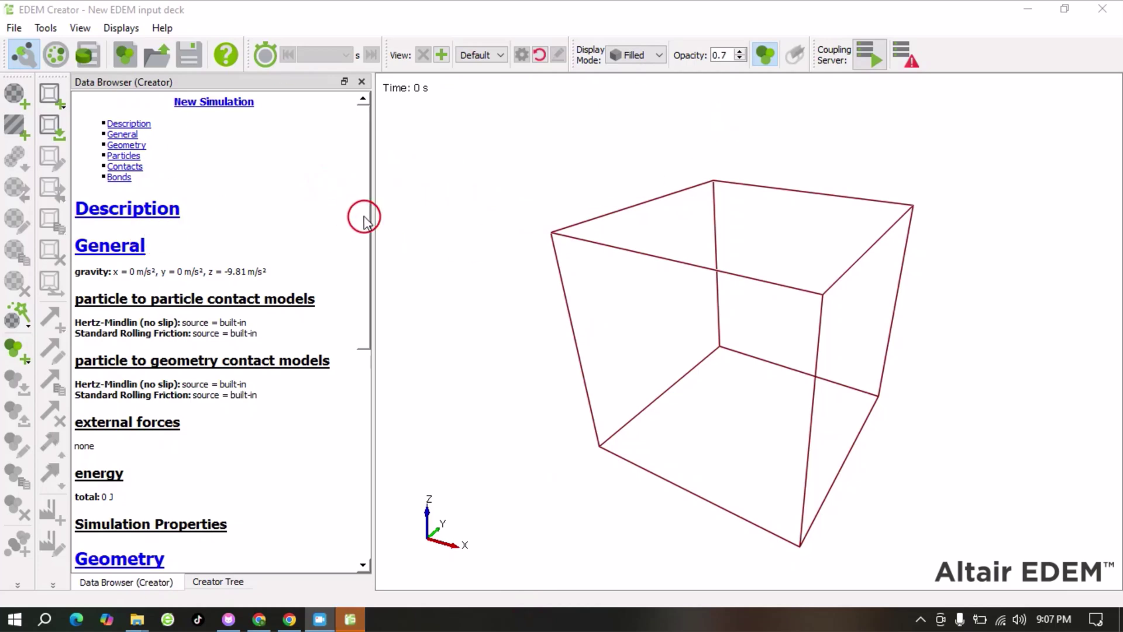
left_click(45, 28)
left_click(76, 49)
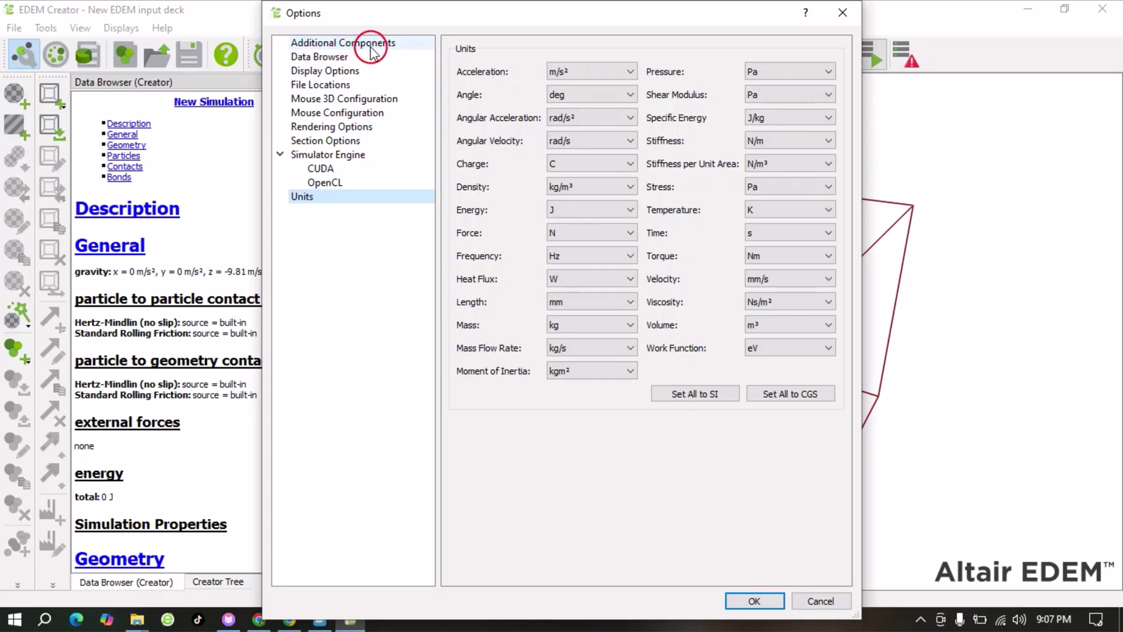
Step: Enable RecurDyn Coupling in the coupling options of EDEM's Additional Components settings
left_click(327, 44)
left_click(474, 66)
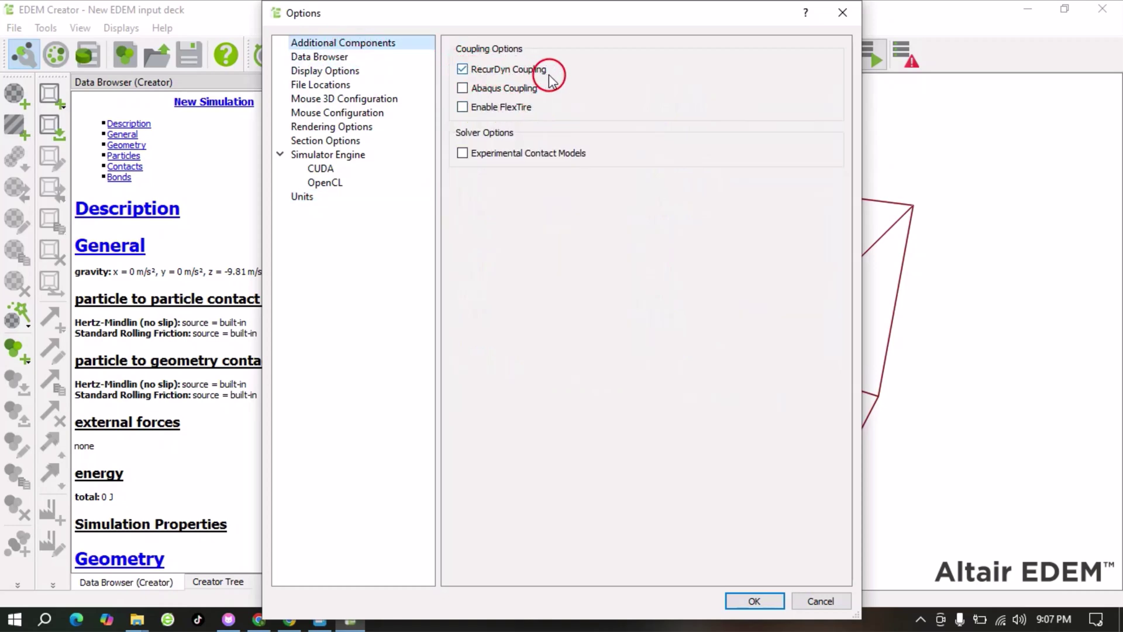
left_click(462, 69)
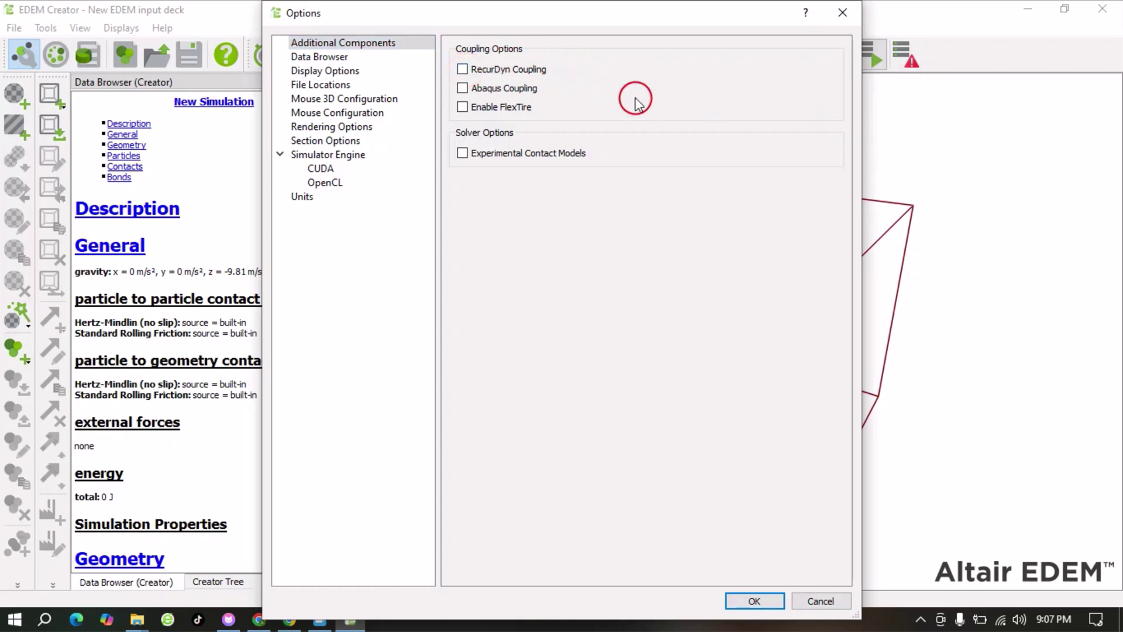
left_click(462, 69)
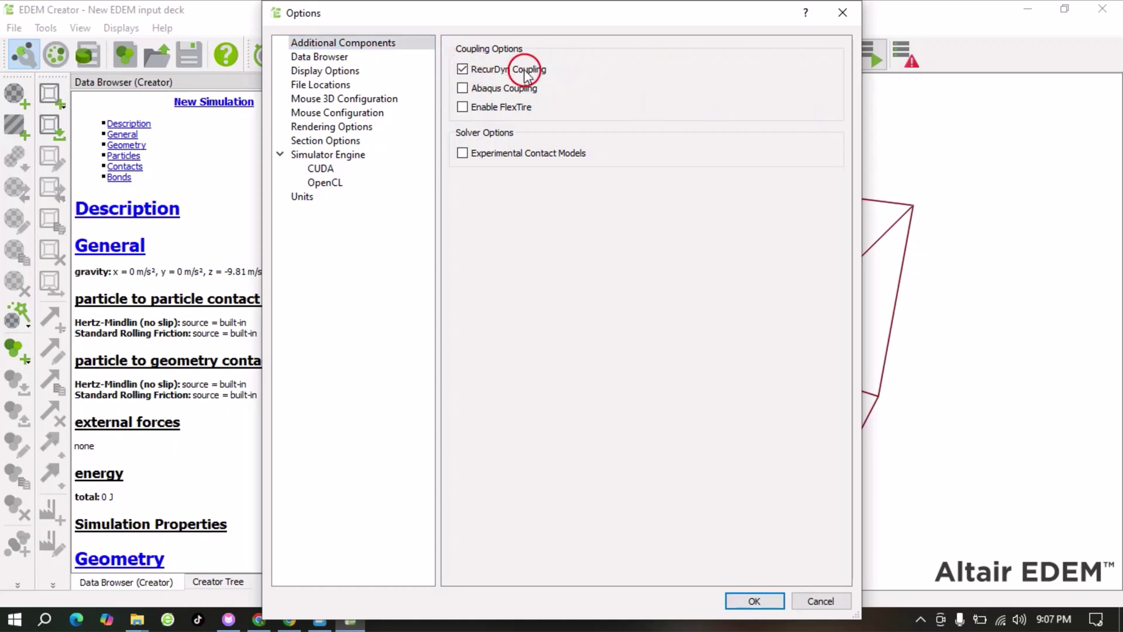
Step: Confirm the EDEM options with RecurDyn Coupling enabled and minimize EDEM to return to the desktop
left_click_drag(703, 21, 458, 13)
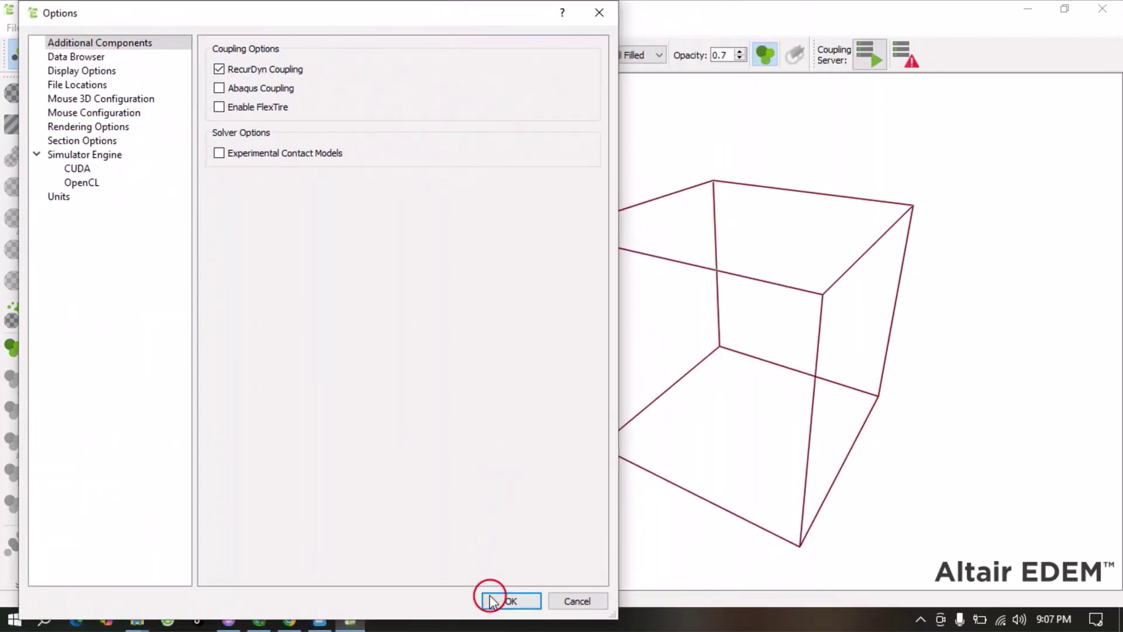
left_click(496, 595)
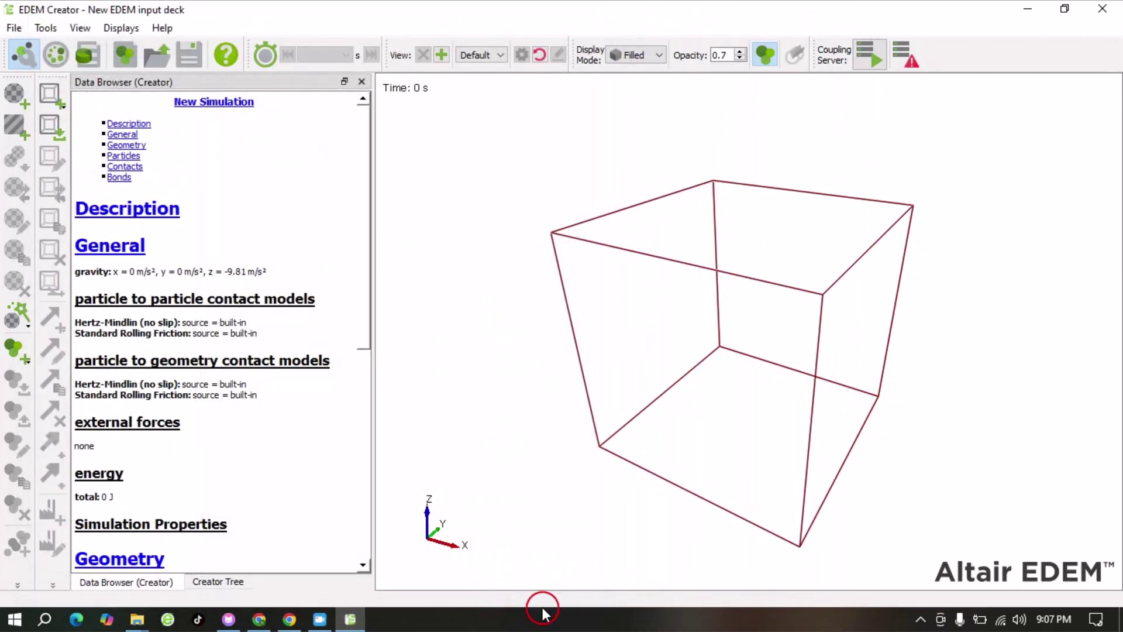
left_click(1027, 9)
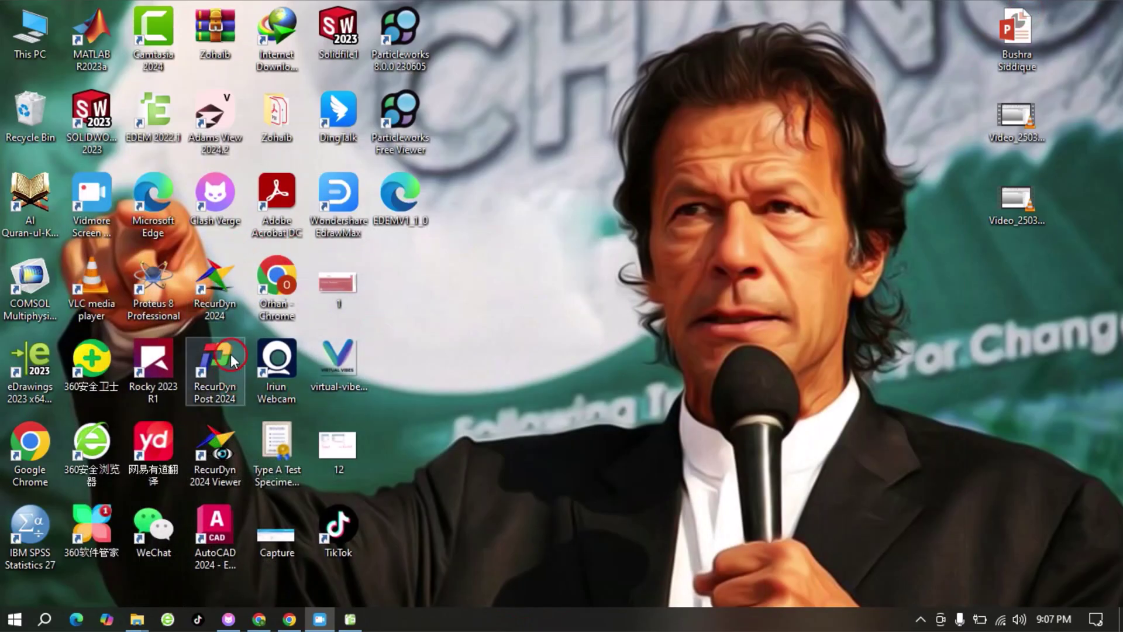
Step: Launch RecurDyn 2024 and create a new model named Model1 with MMKS units and -Y gravity
left_click(228, 292)
left_click(228, 293)
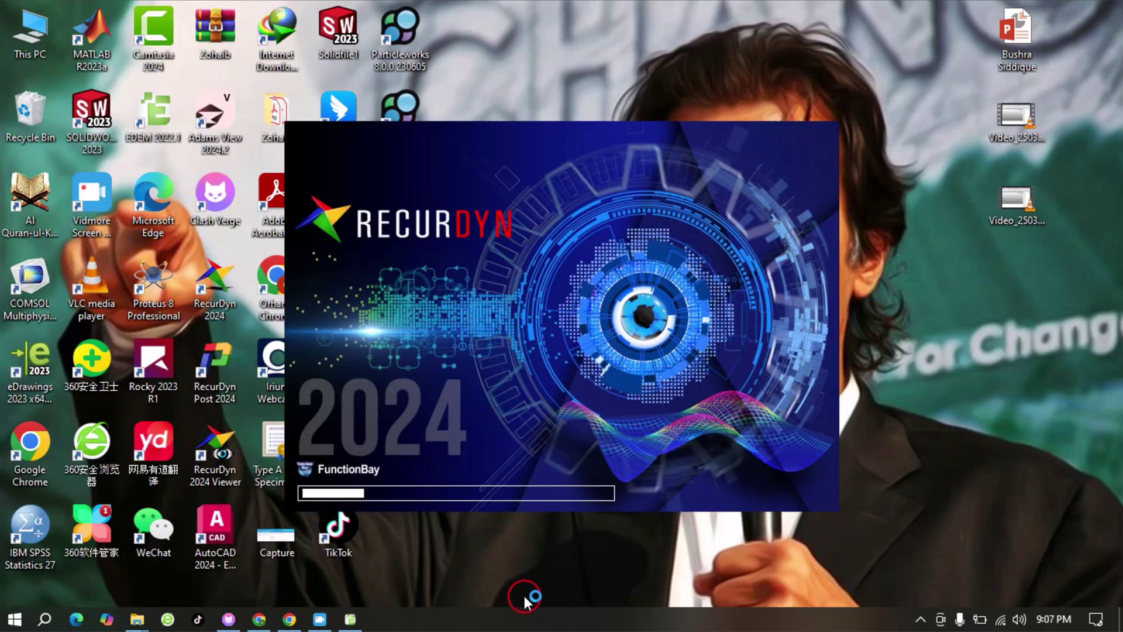
left_click(656, 391)
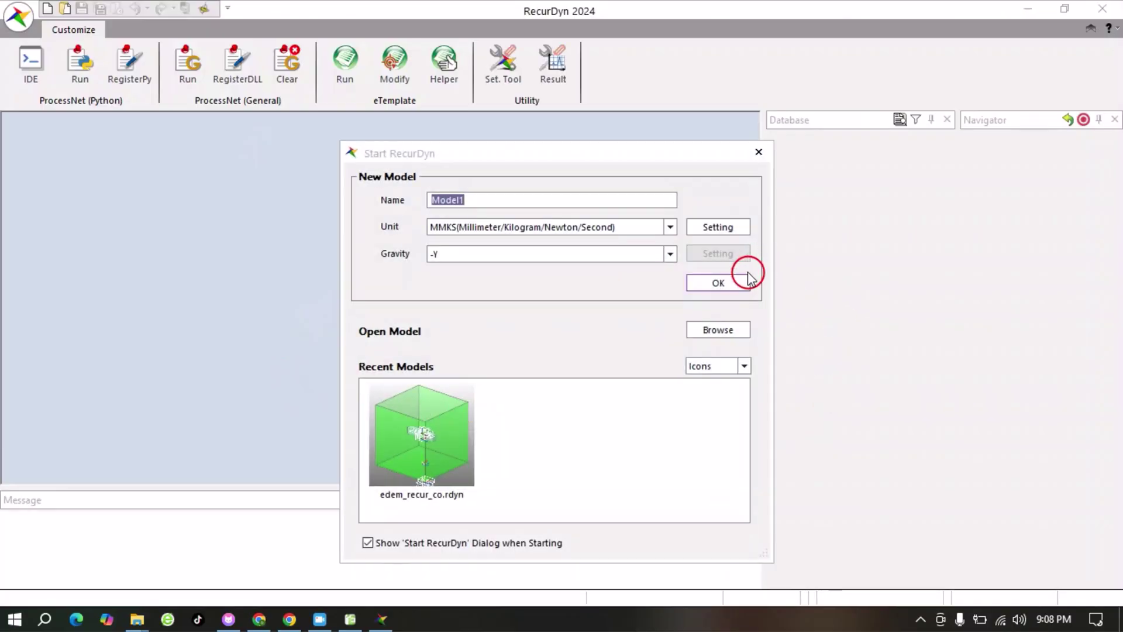
left_click(723, 284)
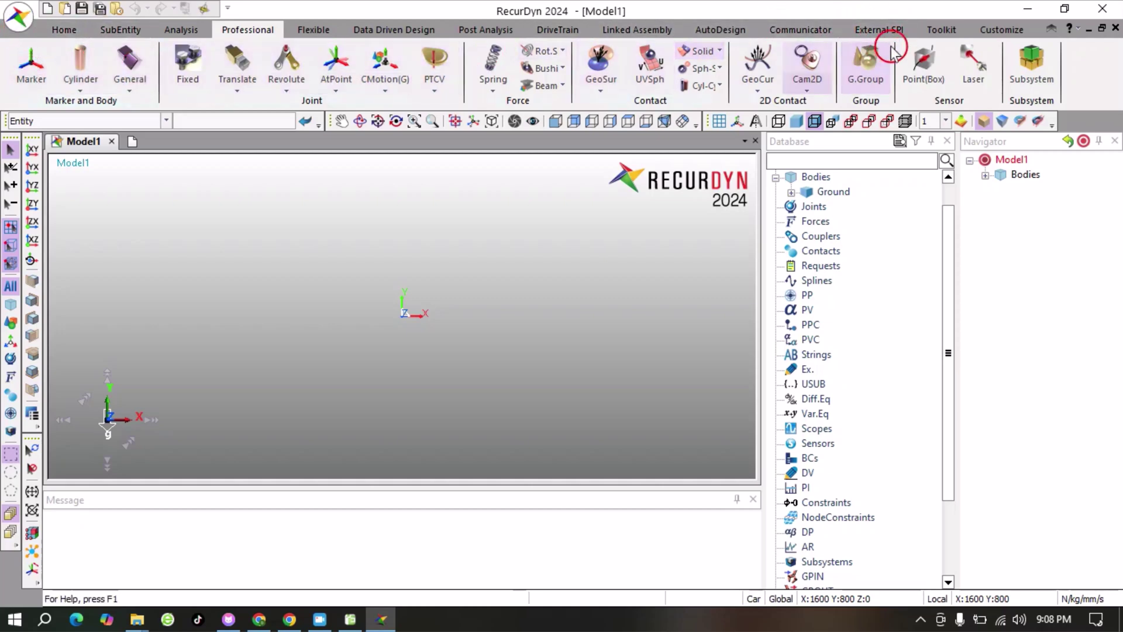
Step: Check the DLL path in the Info of RecurDyn's External SPI settings for EDEM
left_click(877, 32)
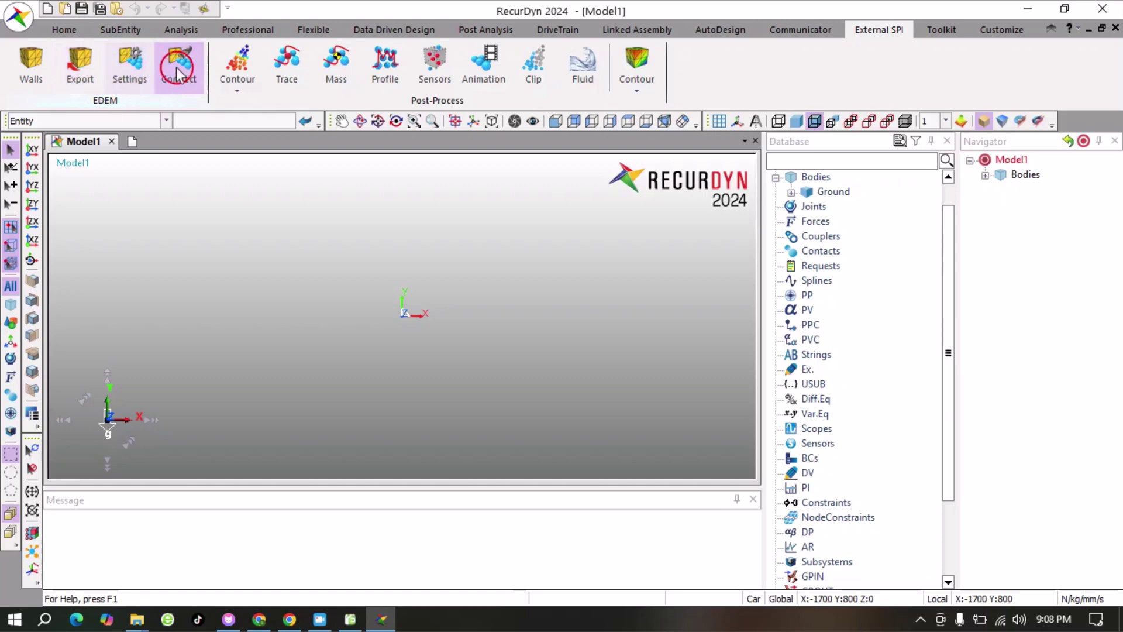
left_click(132, 72)
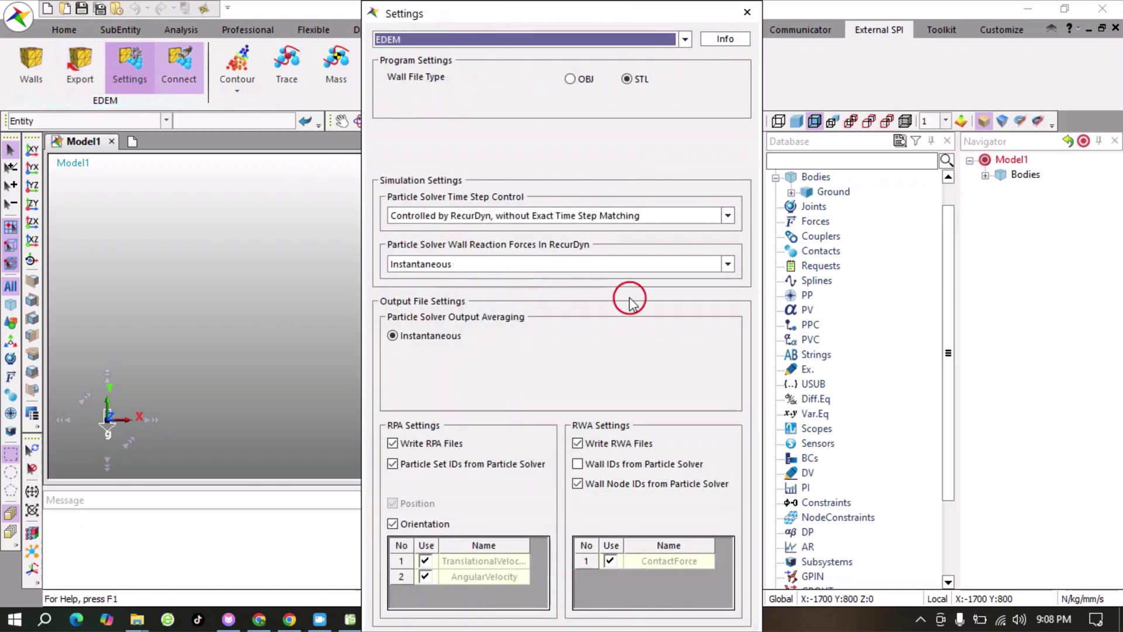
left_click(725, 40)
left_click_drag(480, 373, 759, 365)
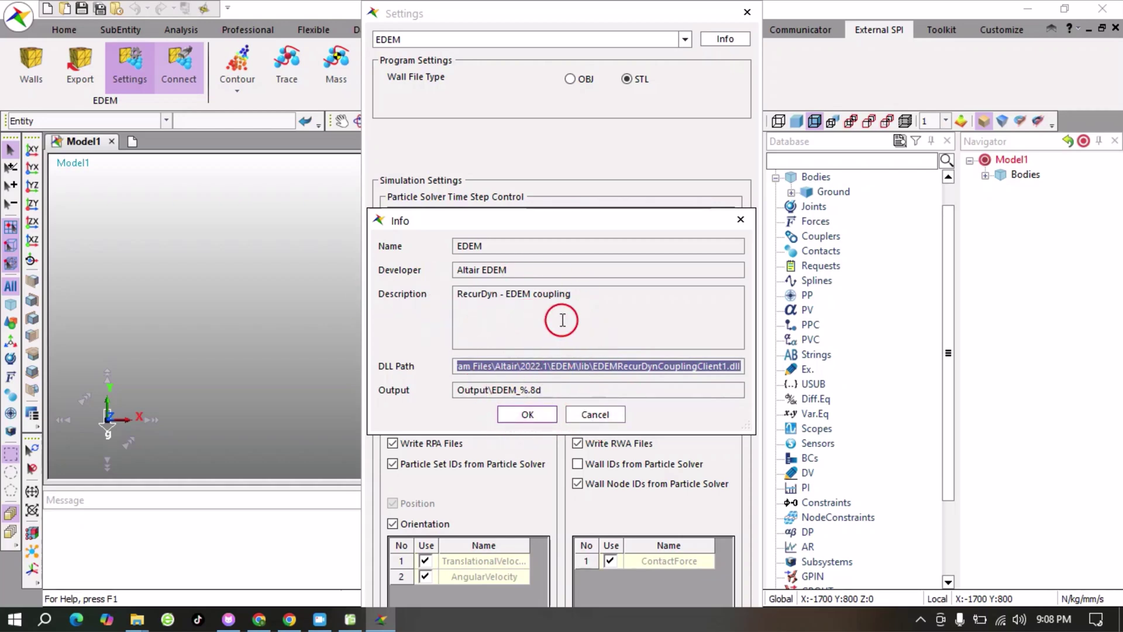
left_click(527, 414)
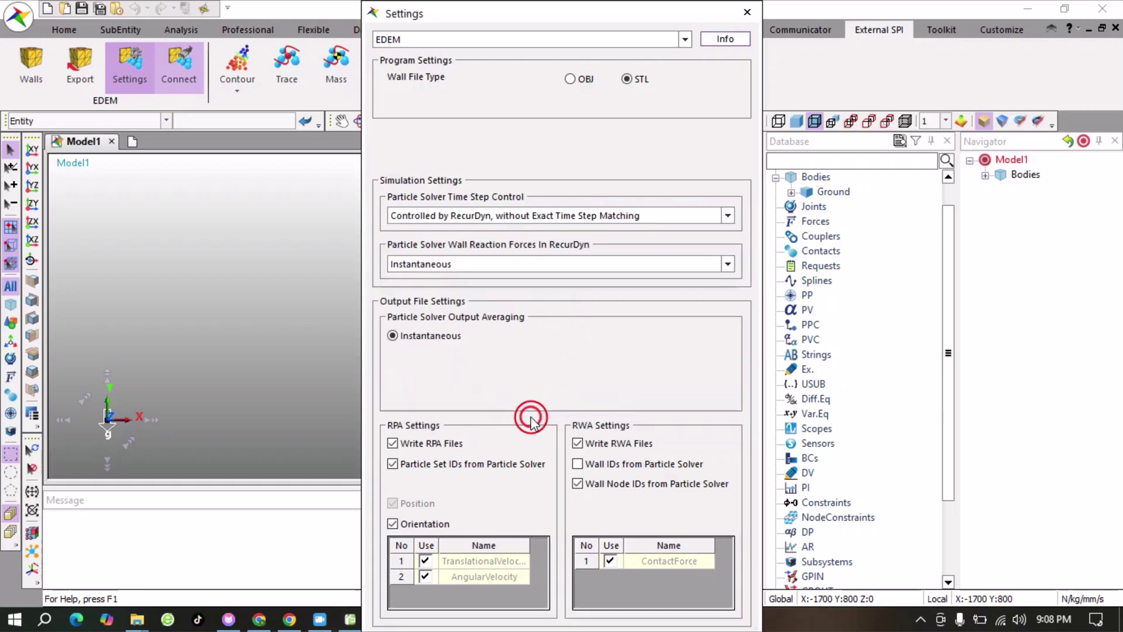
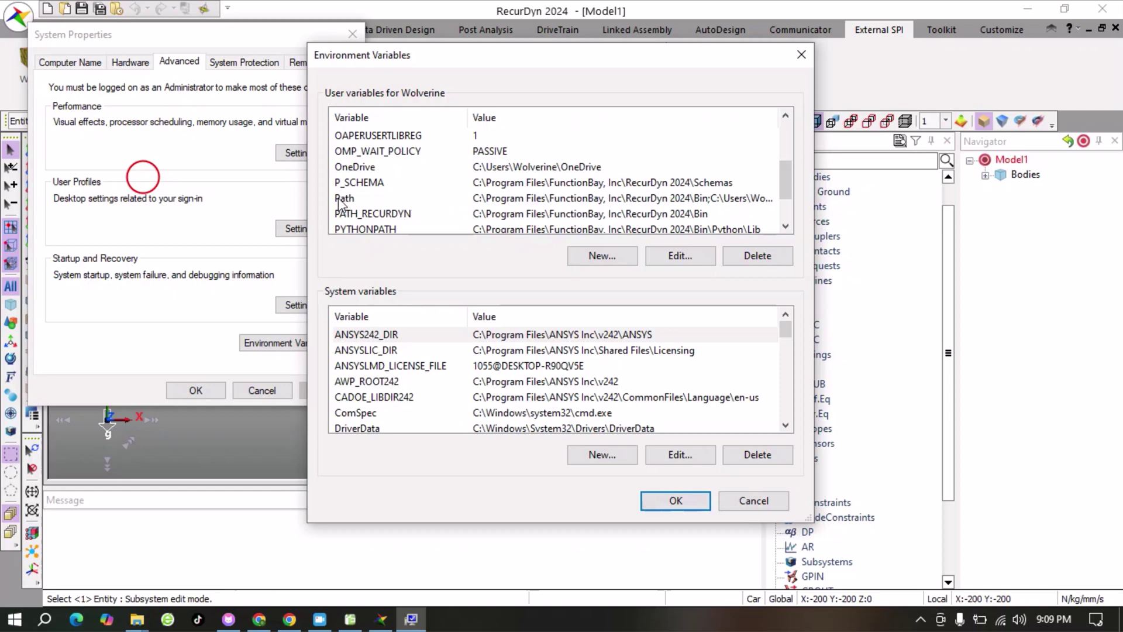
Step: Inspect the user Path environment variable for the EDEM 2022.1 bin and lib folder entries
double_click(495, 202)
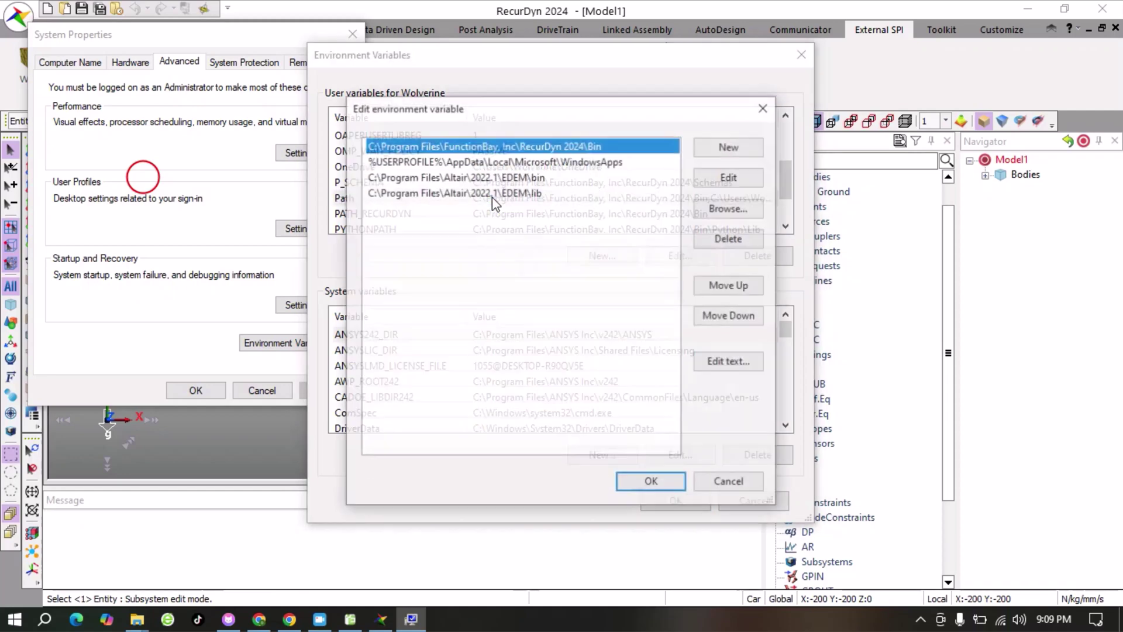
left_click(476, 176)
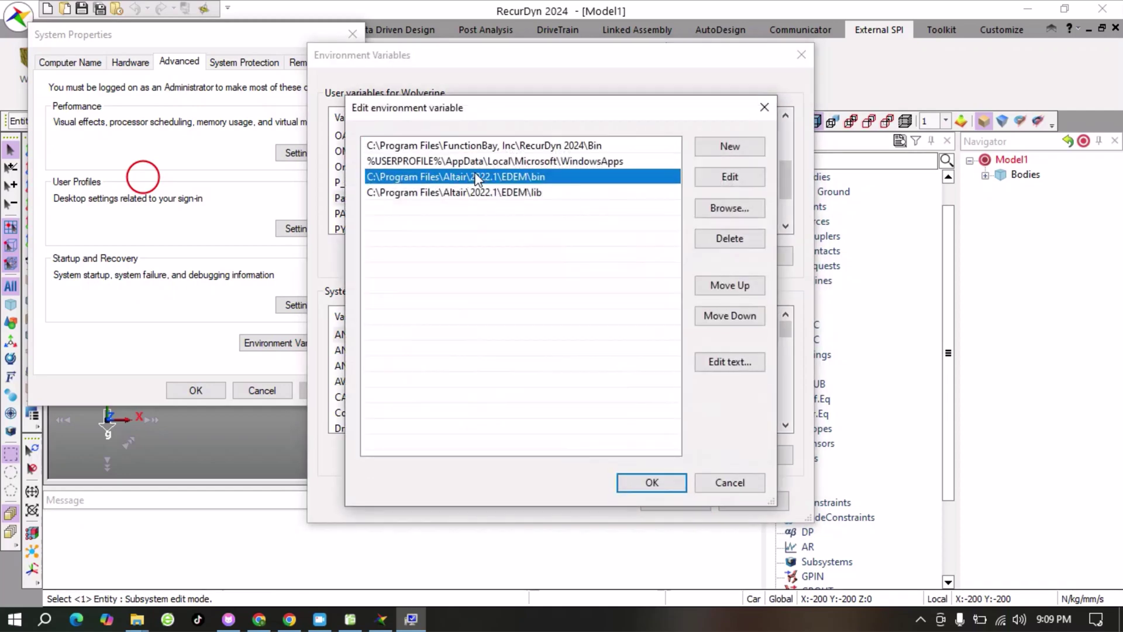
left_click(413, 195)
left_click(409, 177)
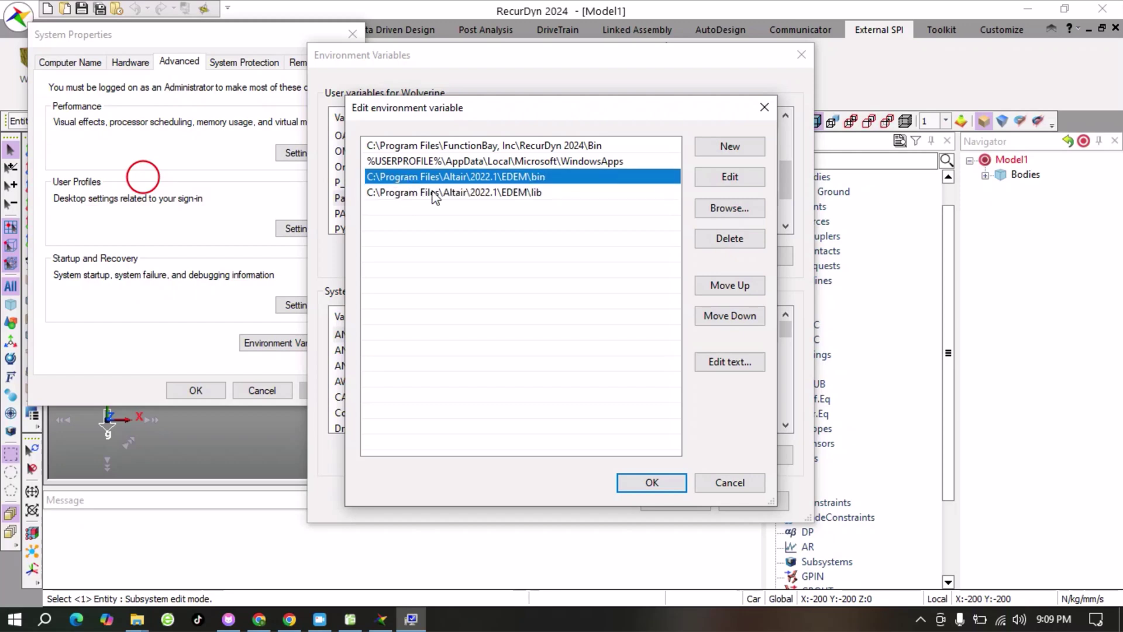
left_click(444, 197)
left_click(431, 179)
left_click(434, 194)
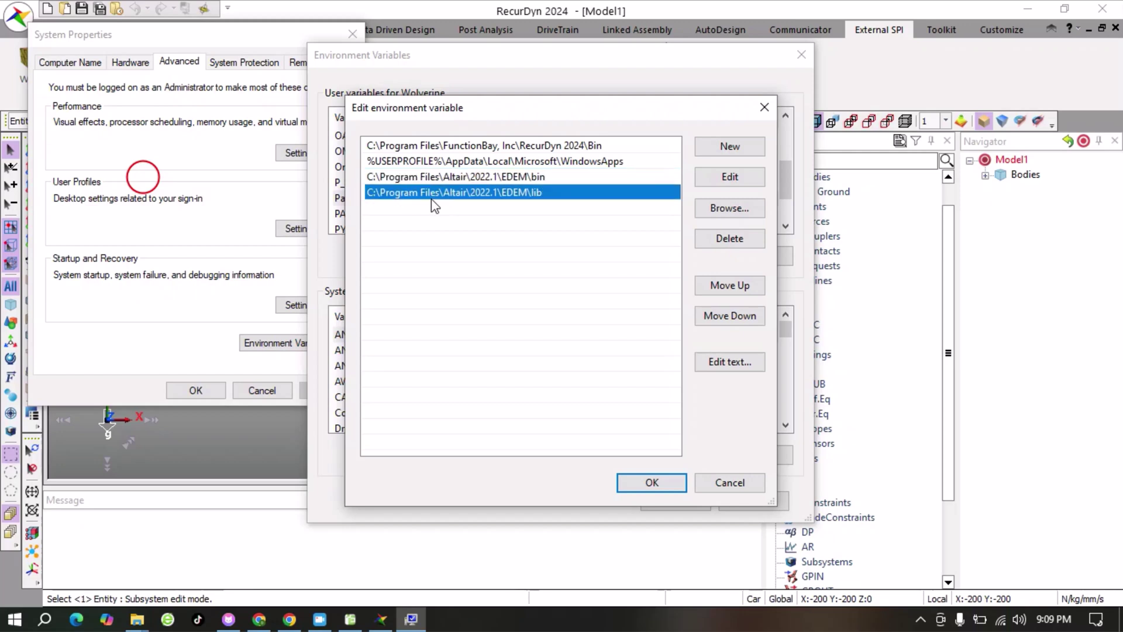
left_click(429, 178)
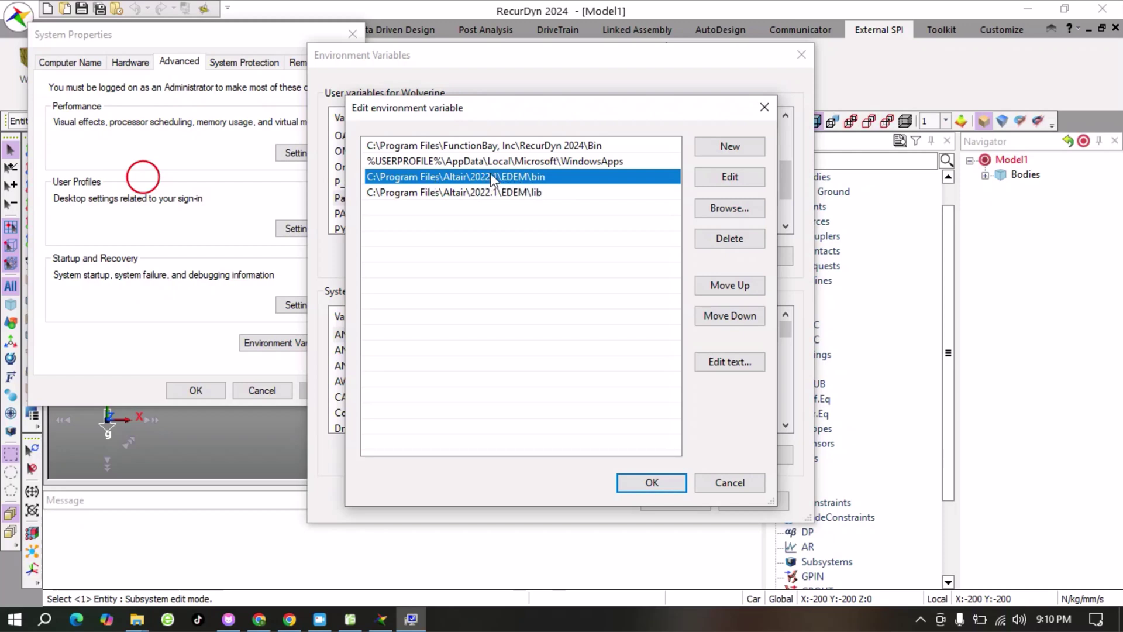
left_click(650, 483)
Step: Inspect the system Path environment variable for the EDEM 2022.1 bin and lib folder entries
scroll(480, 351, "down", 2)
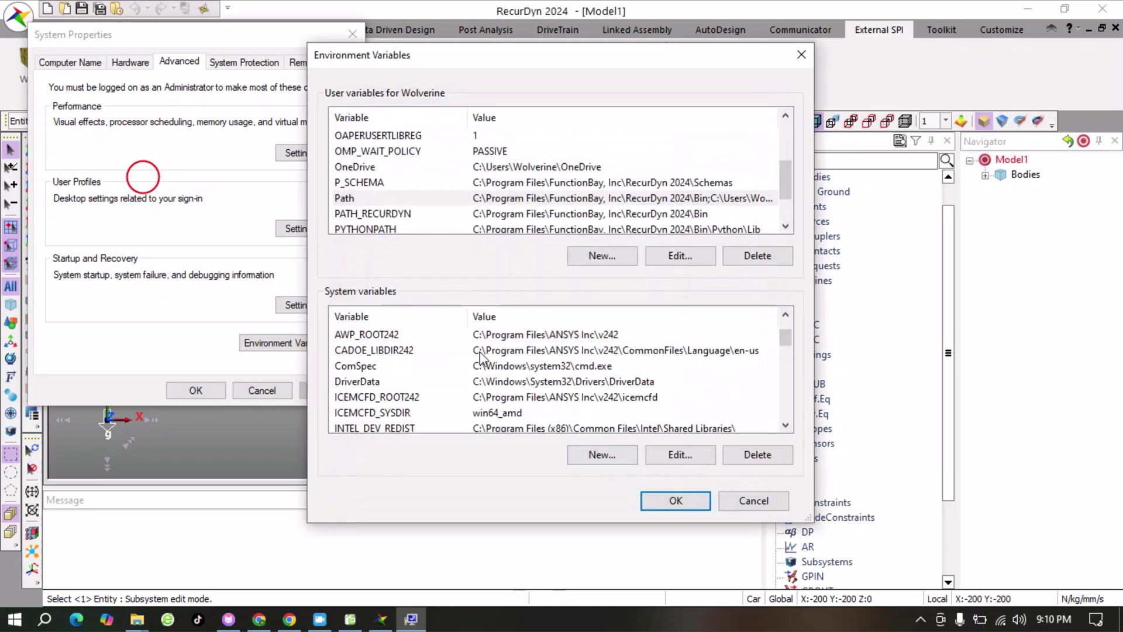
scroll(540, 354, "down", 2)
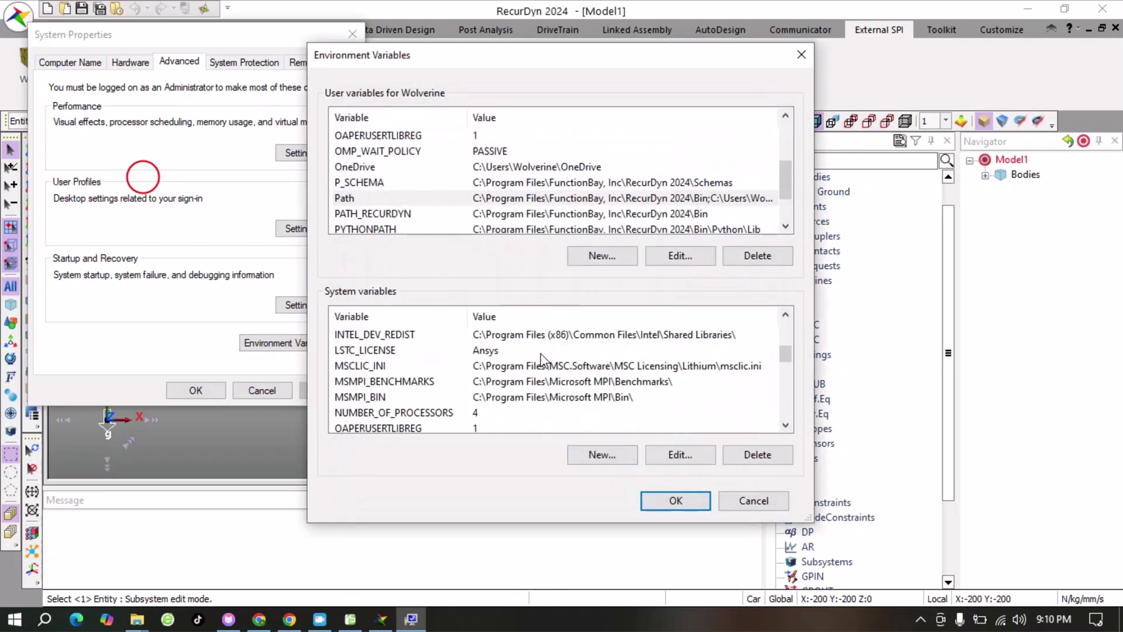
scroll(541, 354, "down", 1)
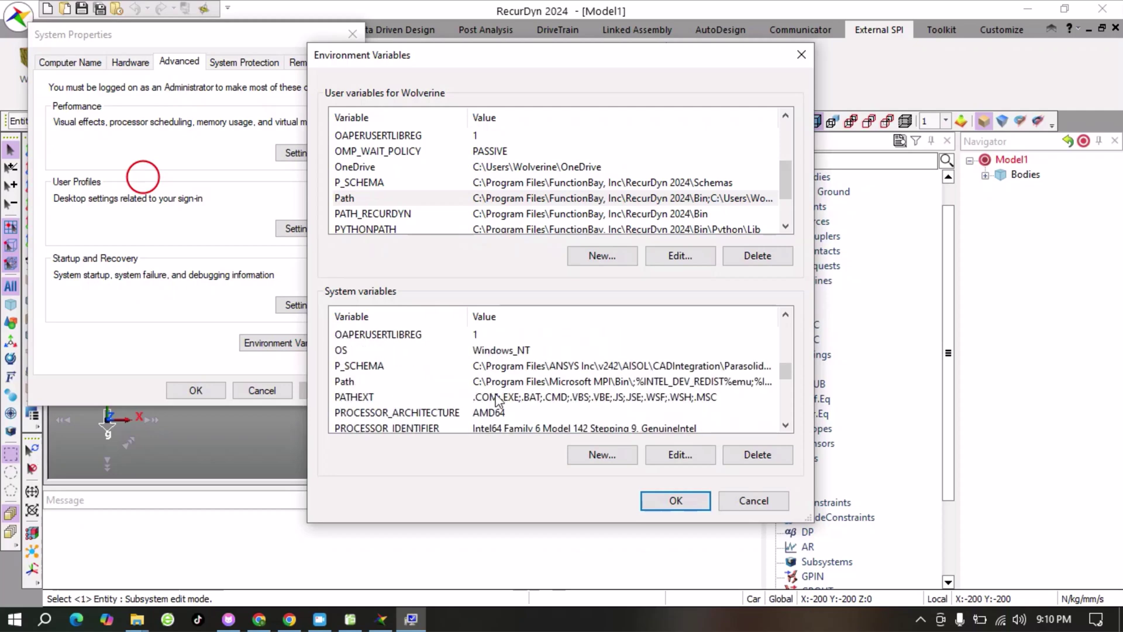
double_click(509, 385)
scroll(555, 281, "down", 1)
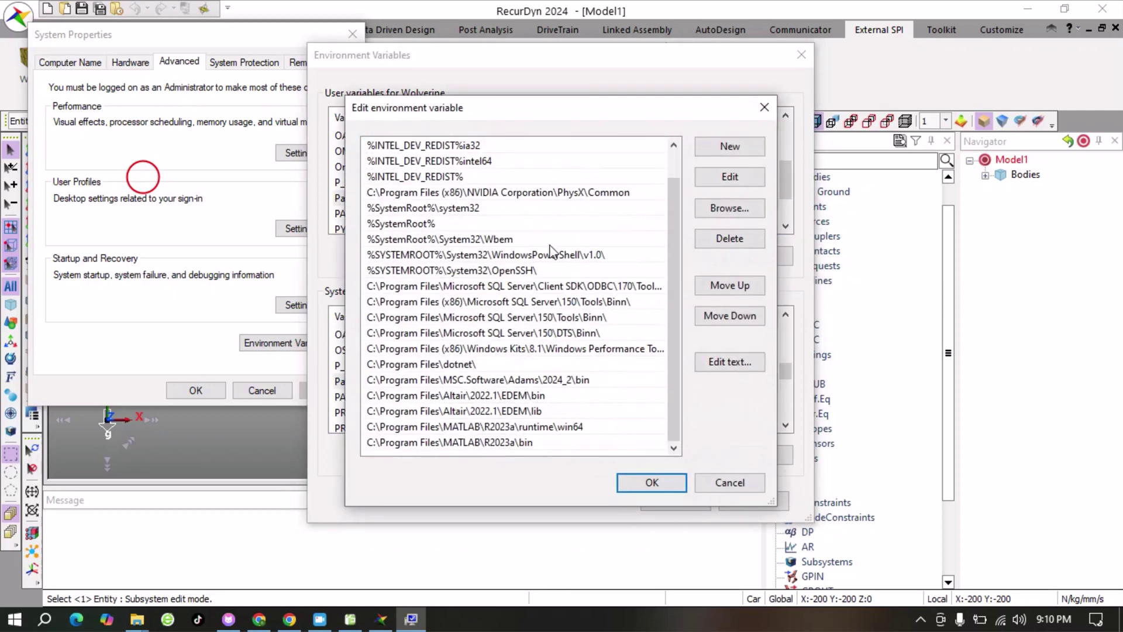
left_click(517, 401)
left_click(497, 409)
left_click(490, 398)
left_click(490, 416)
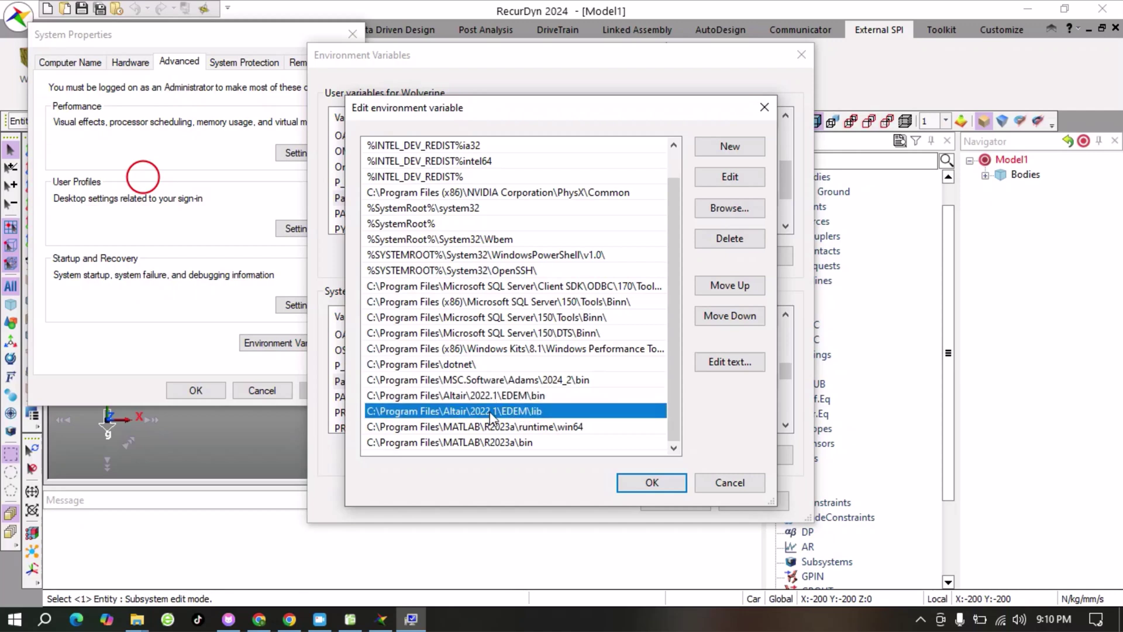
left_click(489, 398)
left_click(503, 413)
left_click(500, 396)
left_click(496, 410)
left_click(491, 396)
left_click(486, 410)
left_click(730, 148)
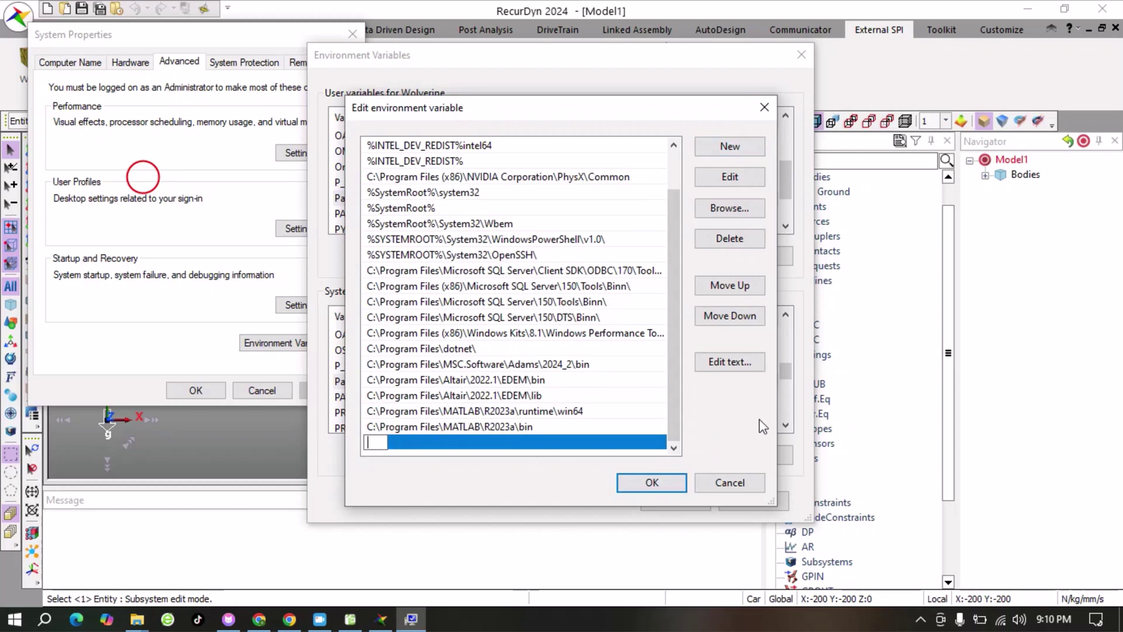
key("Escape")
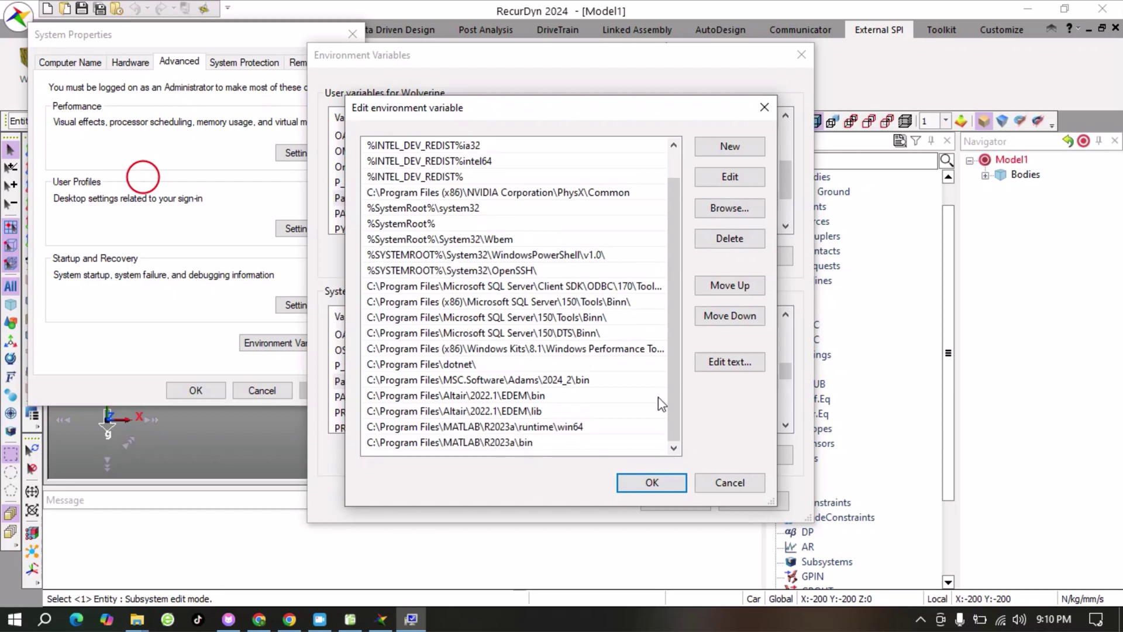
scroll(569, 320, "up", 1)
scroll(537, 372, "down", 1)
left_click(764, 107)
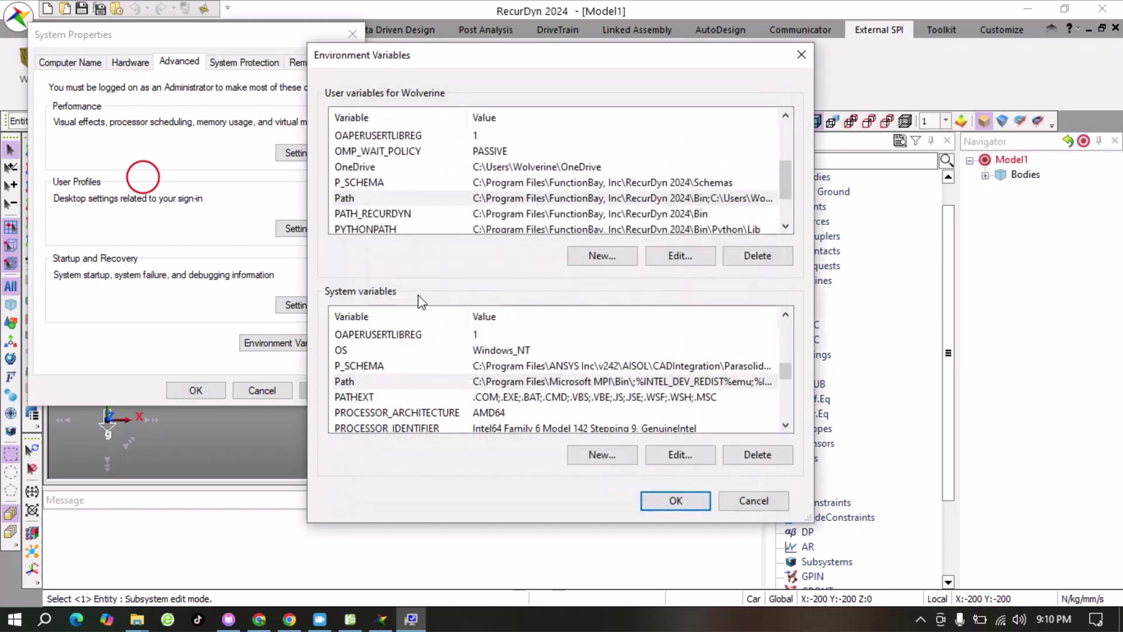
Step: Find the SPI_PATH_EDEM system variable and examine its name and the coupling client DLL path in its value
scroll(445, 360, "down", 1)
scroll(468, 395, "down", 1)
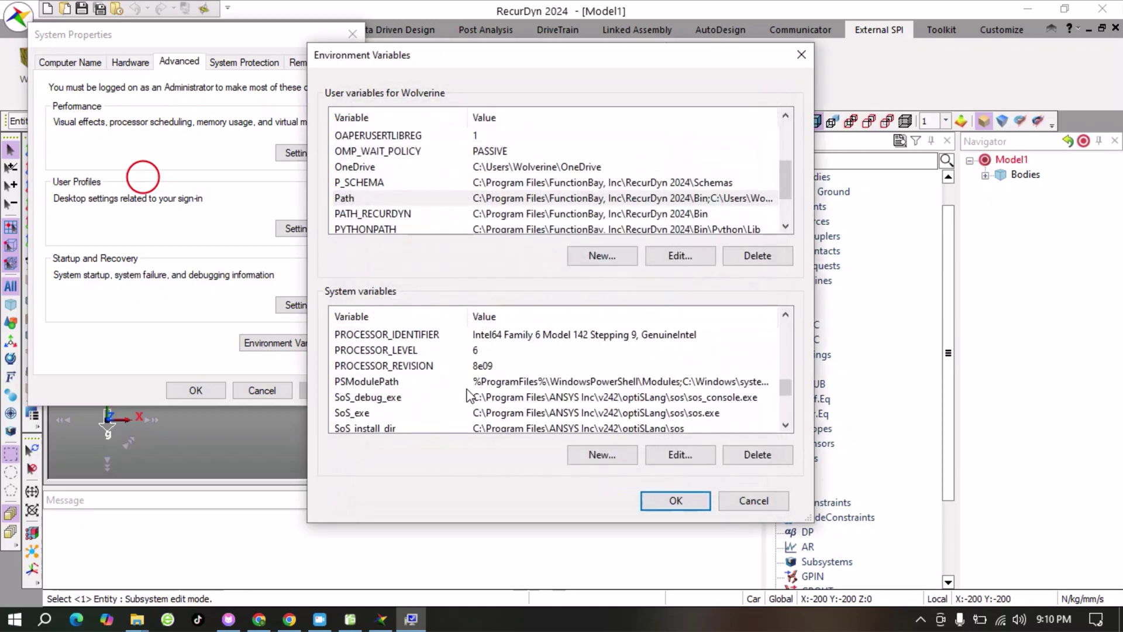
scroll(468, 396, "down", 1)
scroll(468, 396, "down", 1)
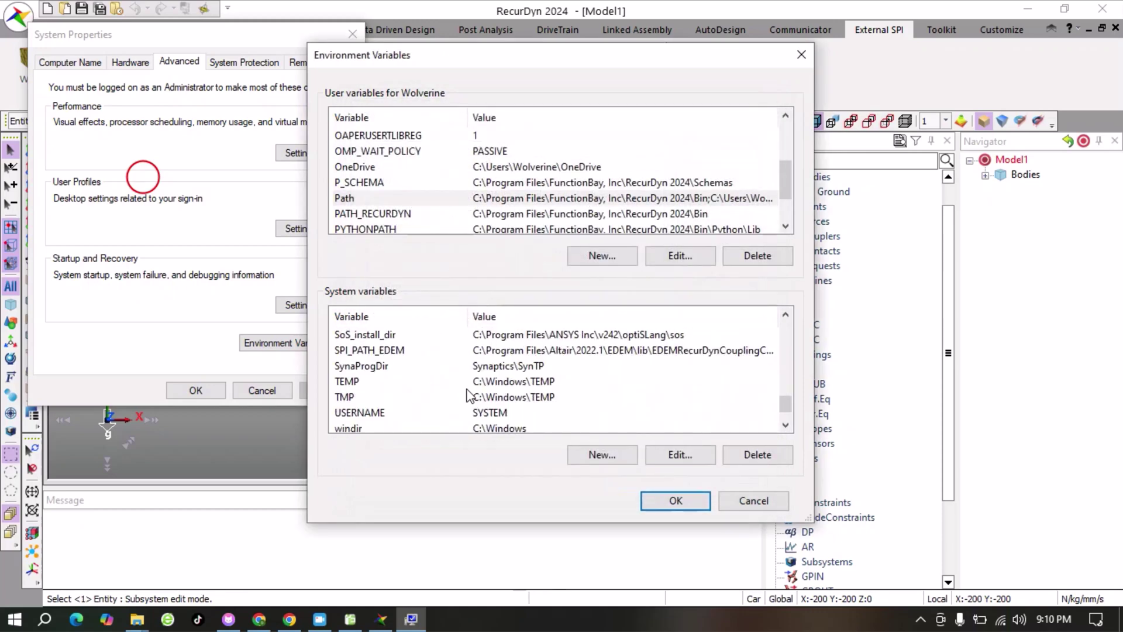
scroll(468, 396, "down", 1)
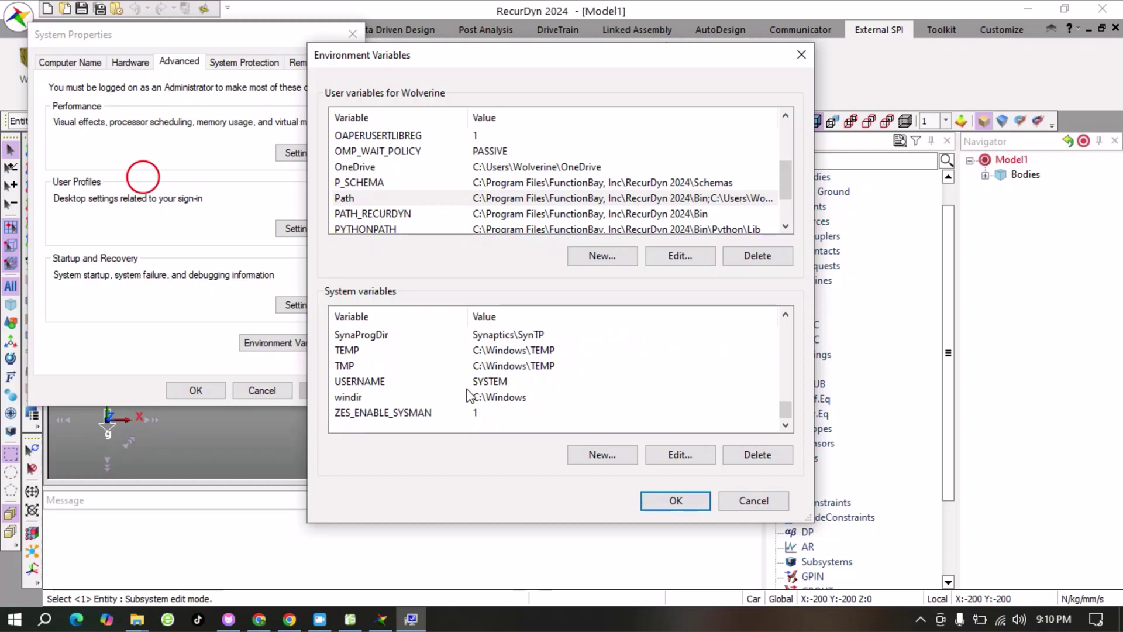
scroll(468, 396, "up", 1)
scroll(468, 396, "up", 2)
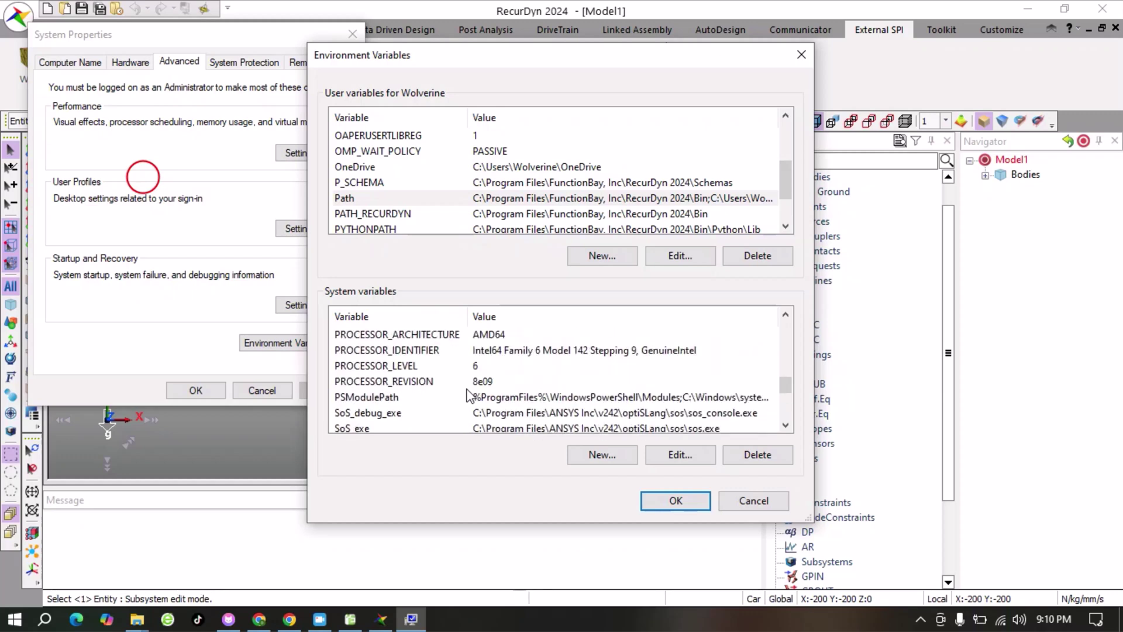
scroll(467, 396, "up", 2)
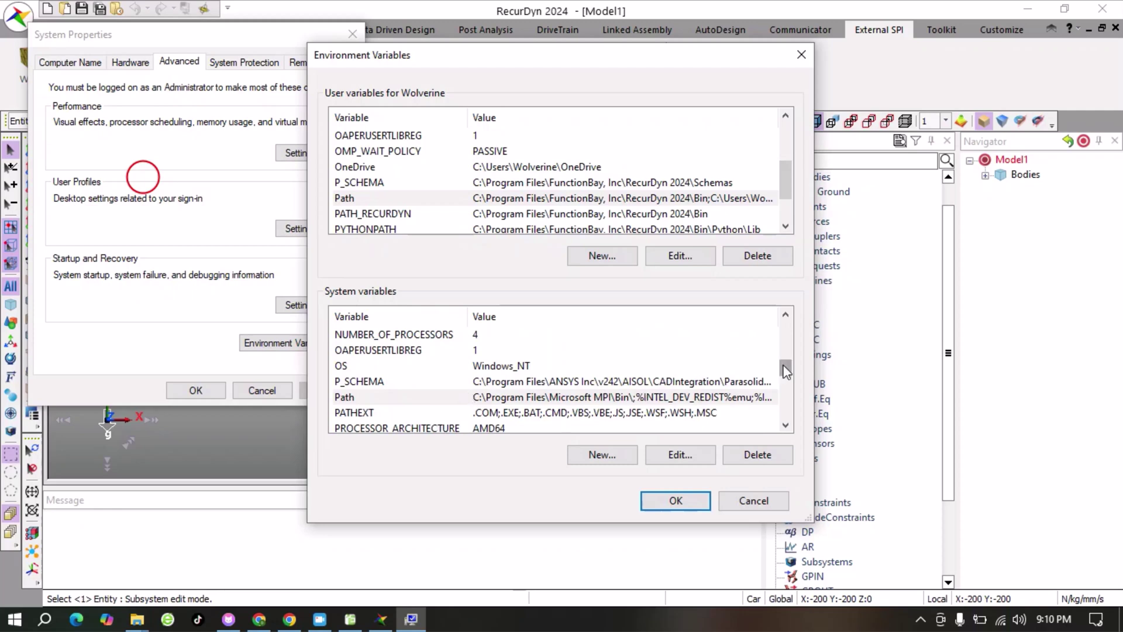
left_click_drag(786, 372, 783, 404)
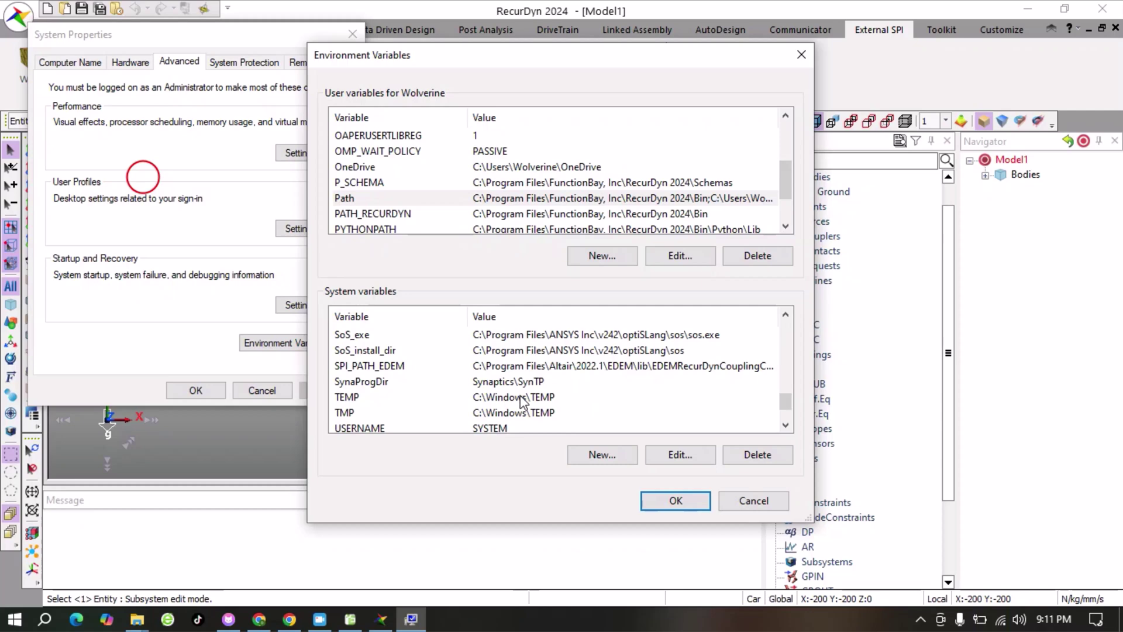
double_click(387, 368)
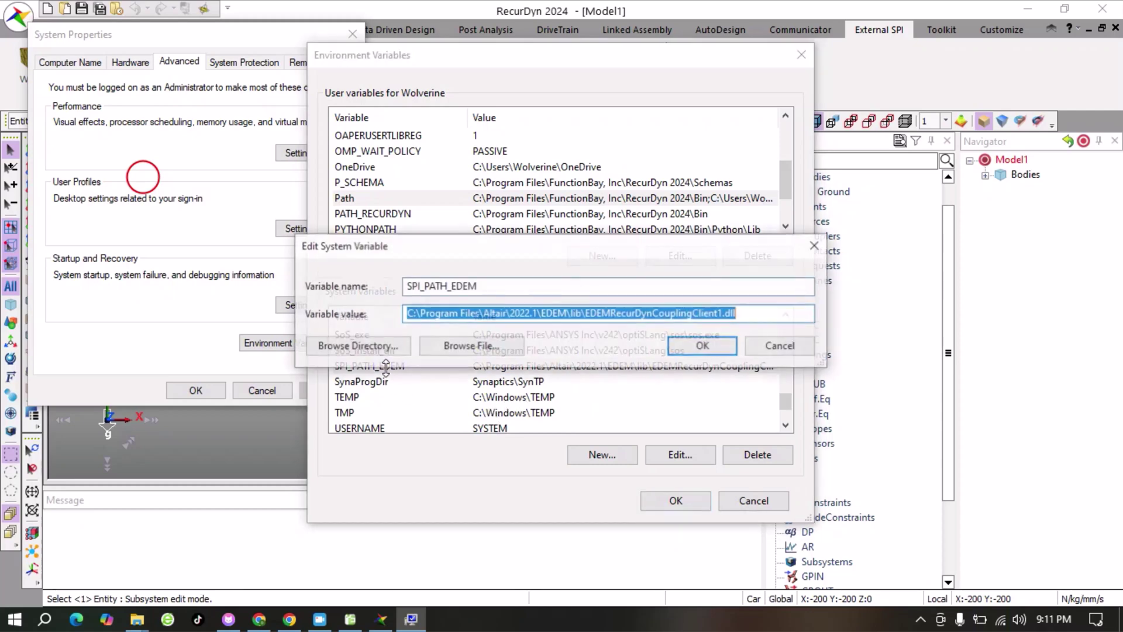
left_click(498, 285)
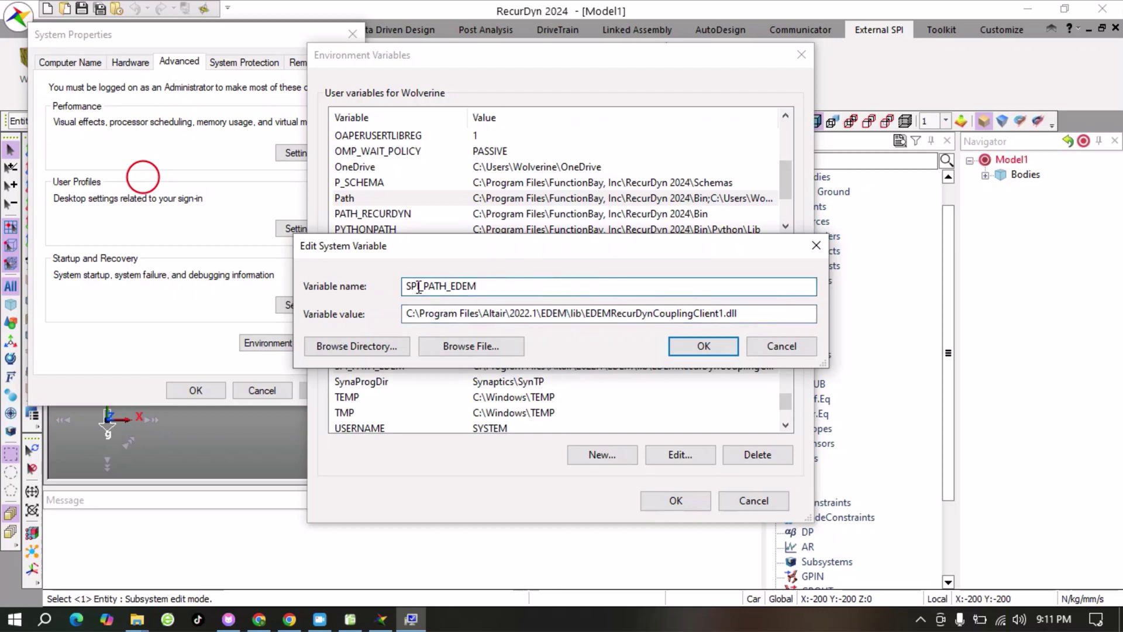
left_click_drag(492, 286, 429, 286)
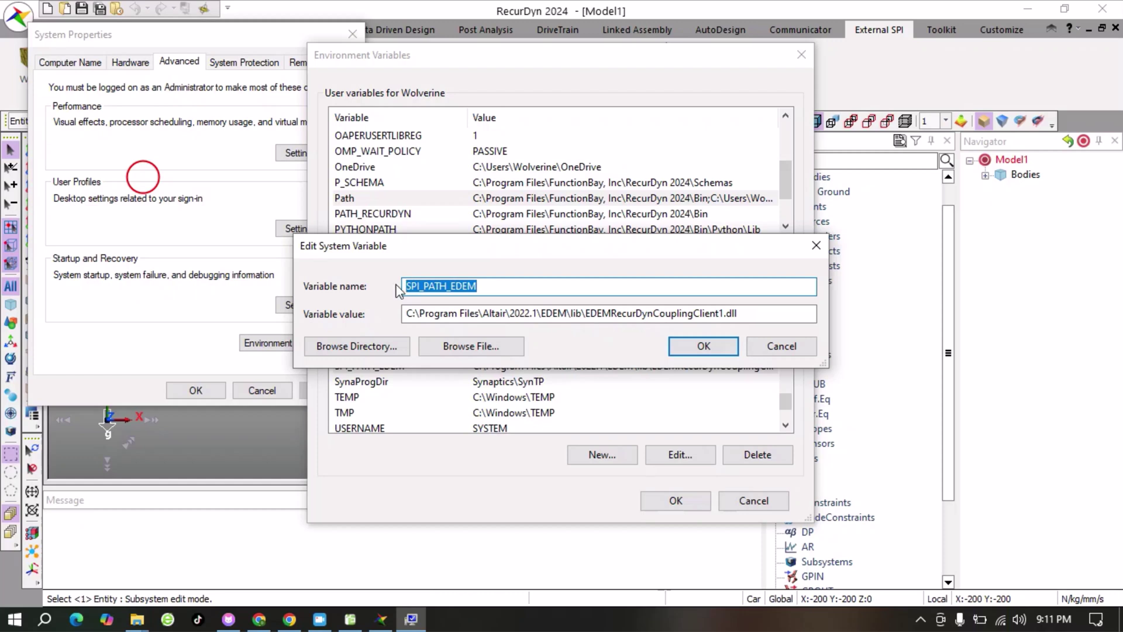
left_click_drag(746, 314, 401, 313)
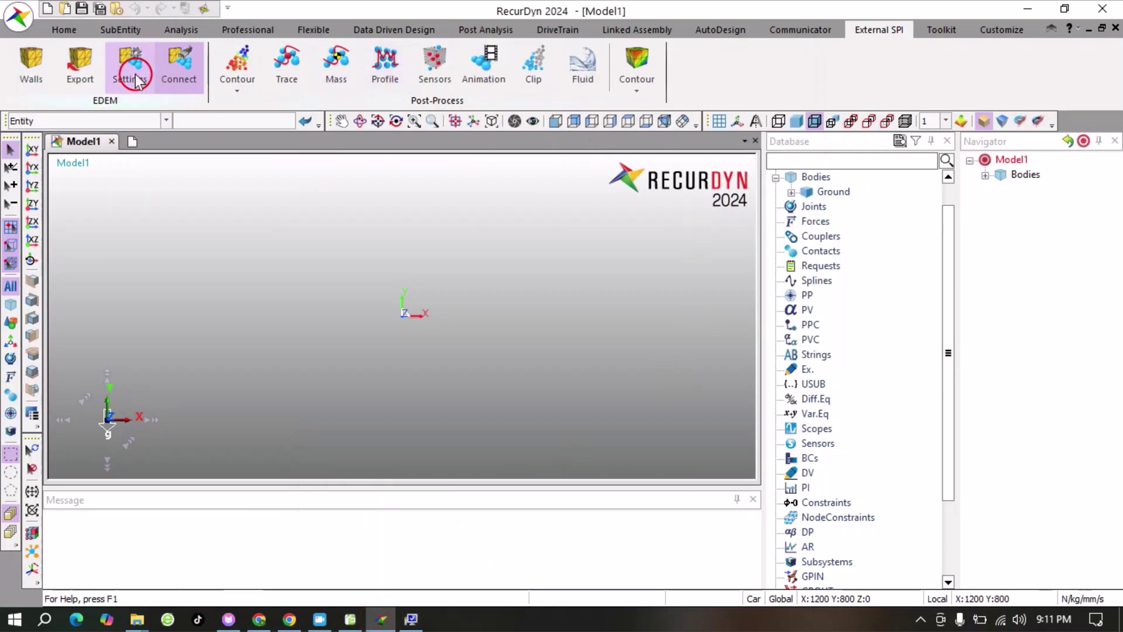
Step: Recheck the coupling client DLL path in the EDEM Info of the External SPI settings, then close the settings
left_click(136, 79)
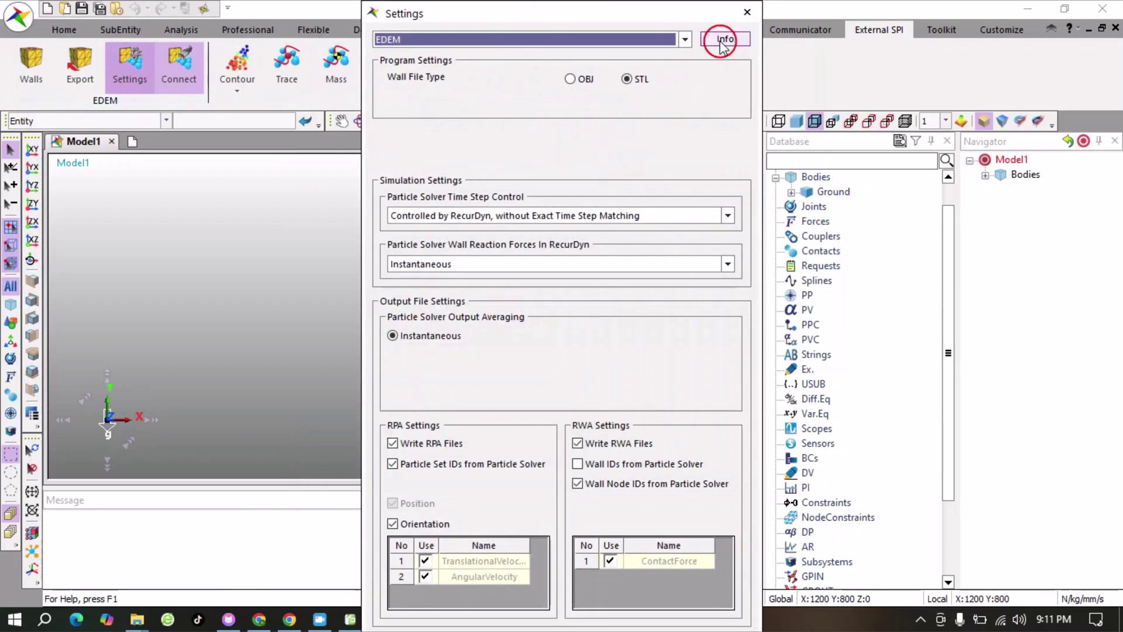
left_click(724, 40)
left_click_drag(457, 365, 781, 370)
left_click(741, 221)
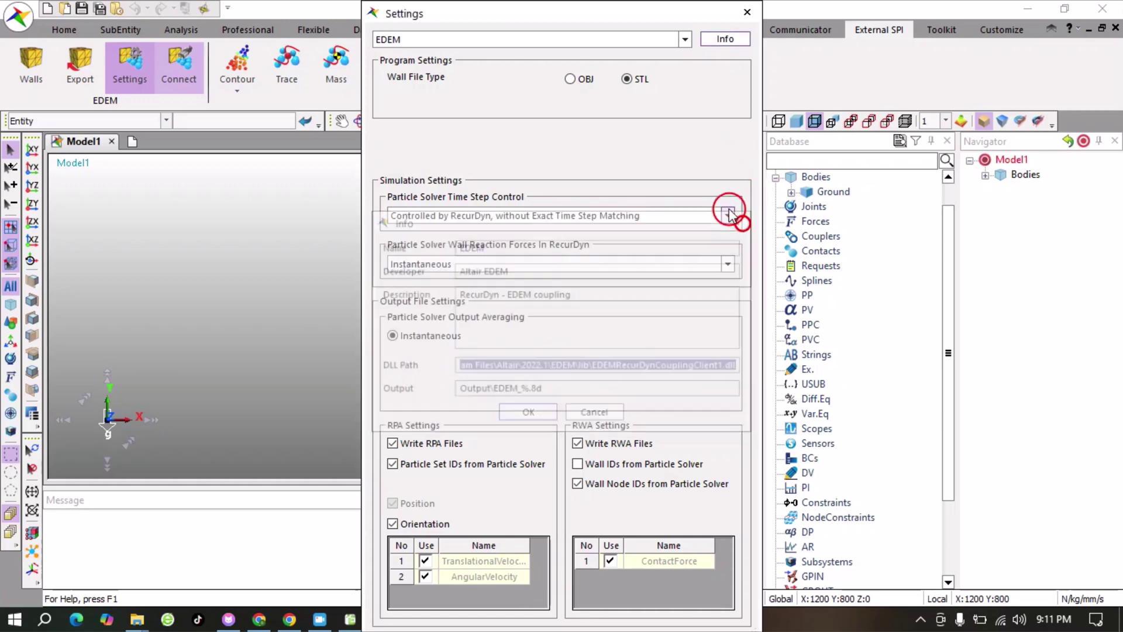
left_click(747, 11)
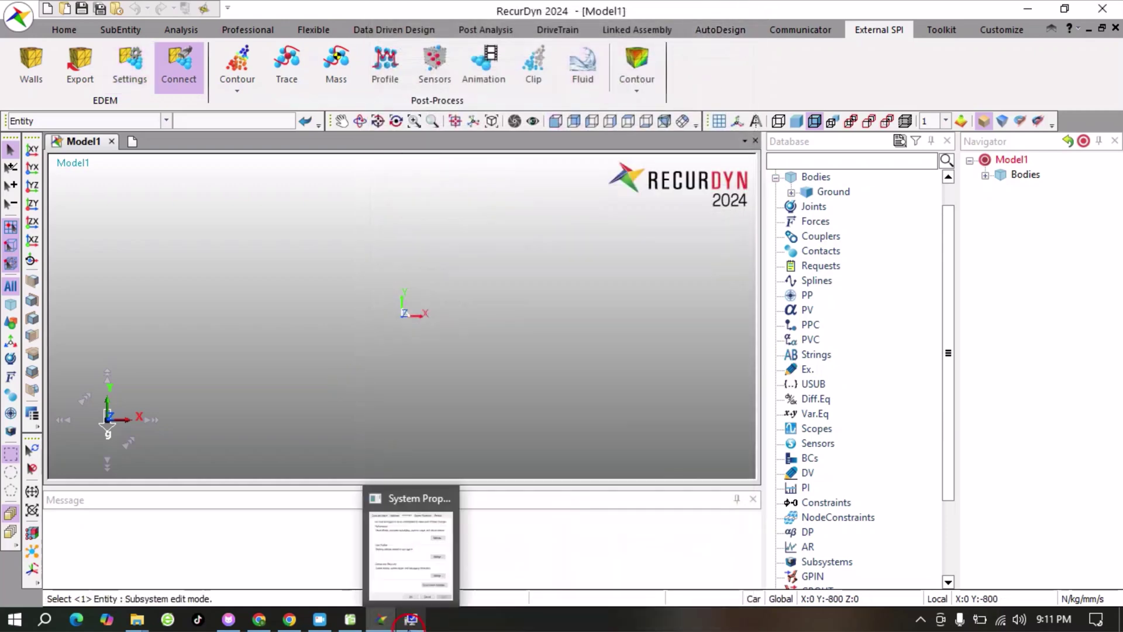
Step: Review the name and DLL path value of the SPI_PATH_EDEM system variable and close the Windows system settings
left_click(411, 620)
left_click_drag(492, 286, 390, 284)
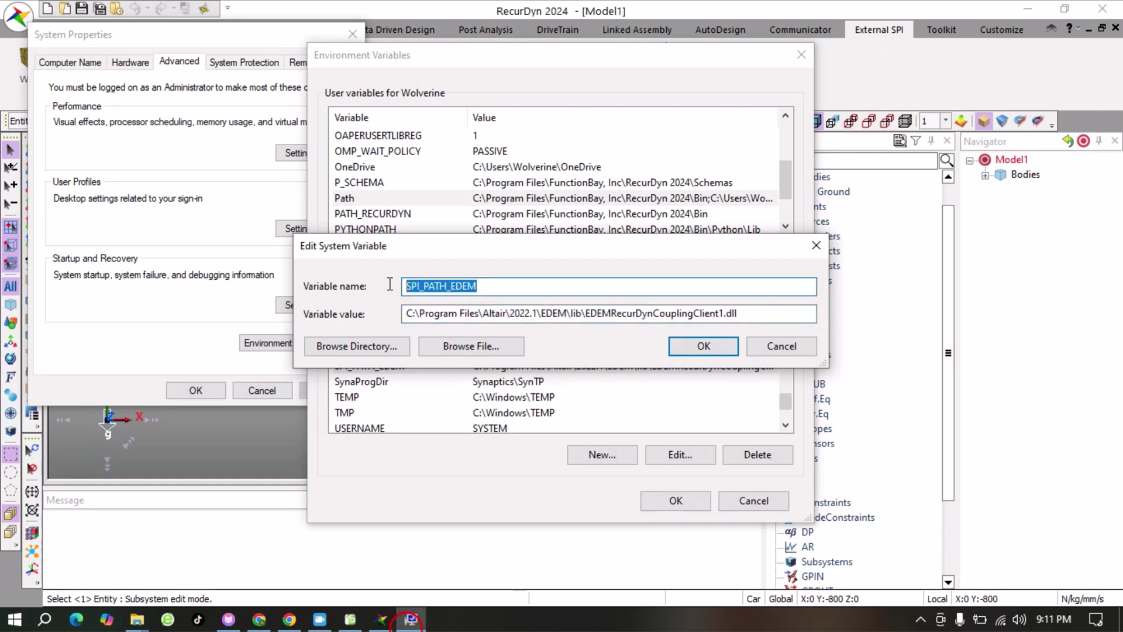
left_click_drag(752, 314, 389, 311)
left_click(708, 347)
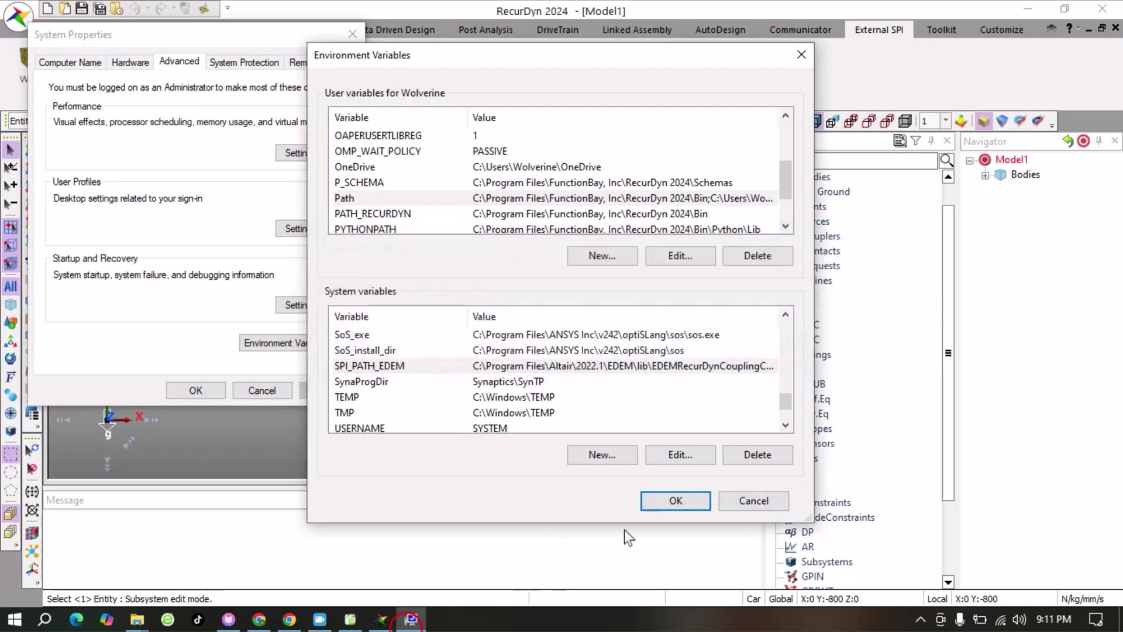
left_click(674, 502)
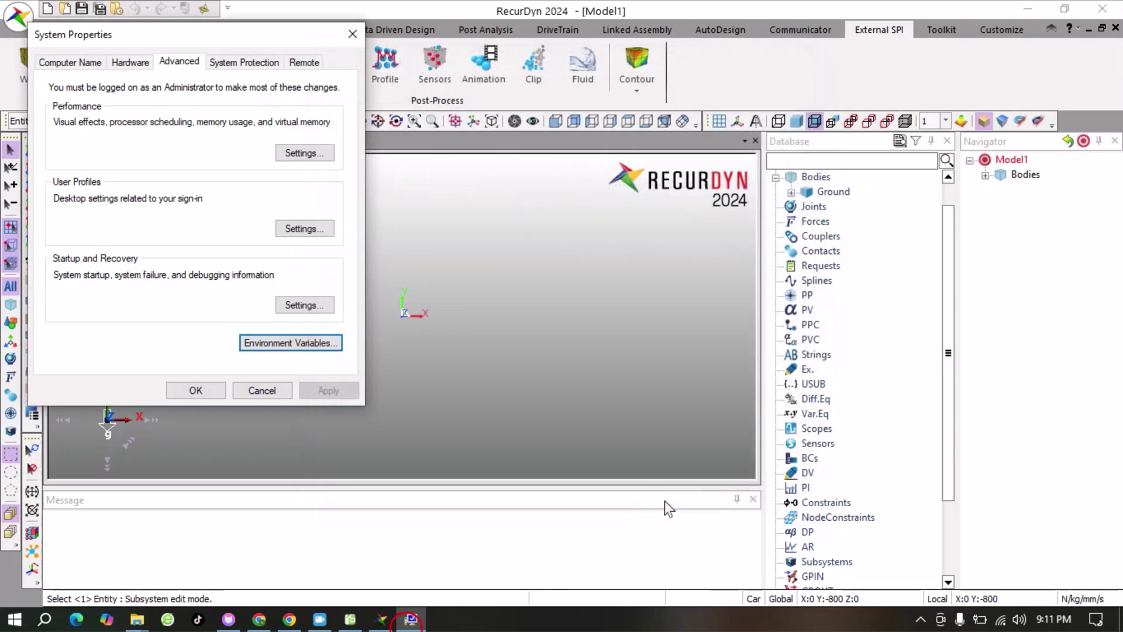
left_click(193, 391)
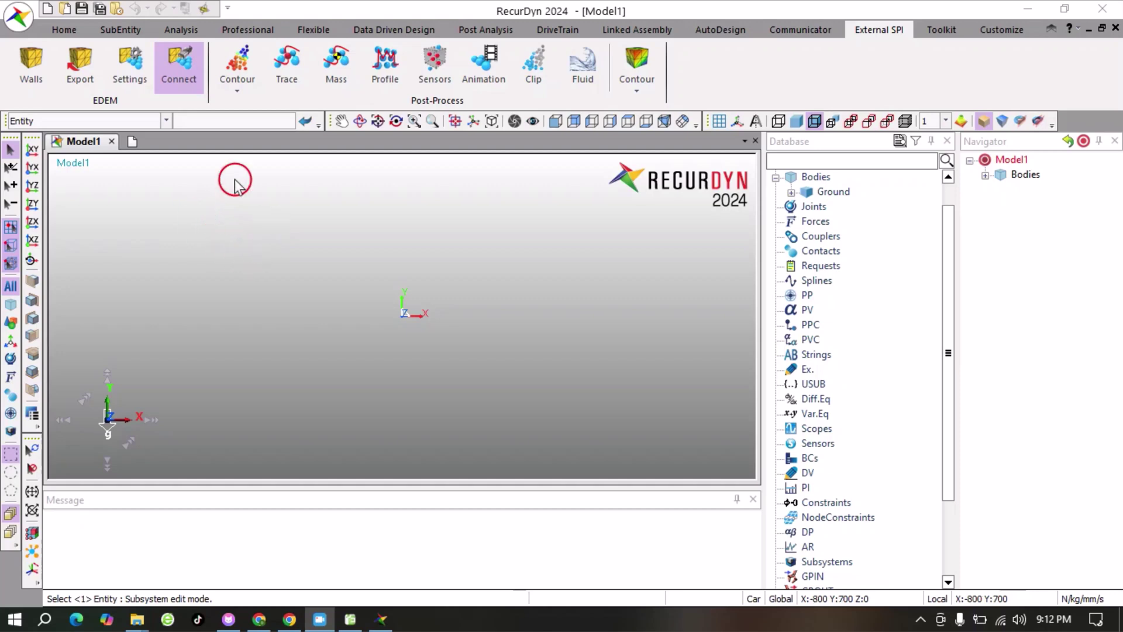
Step: Open the RecurDyn model edem_recur_co from the recurdyn folder inside EDEM_Recurdyn on drive F
left_click(18, 16)
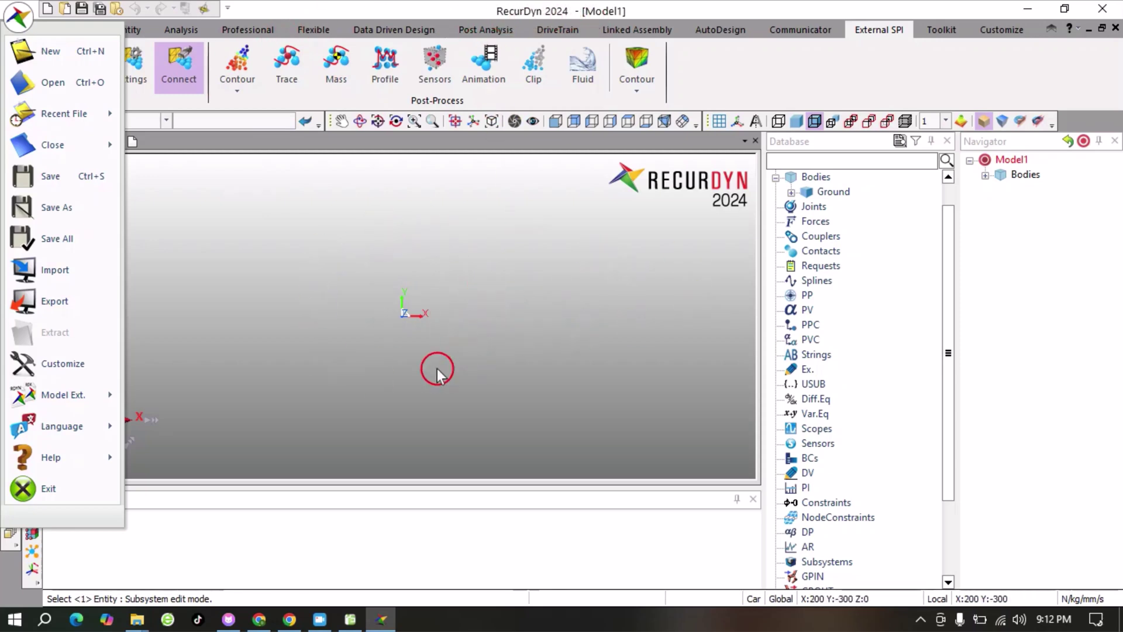
left_click(52, 84)
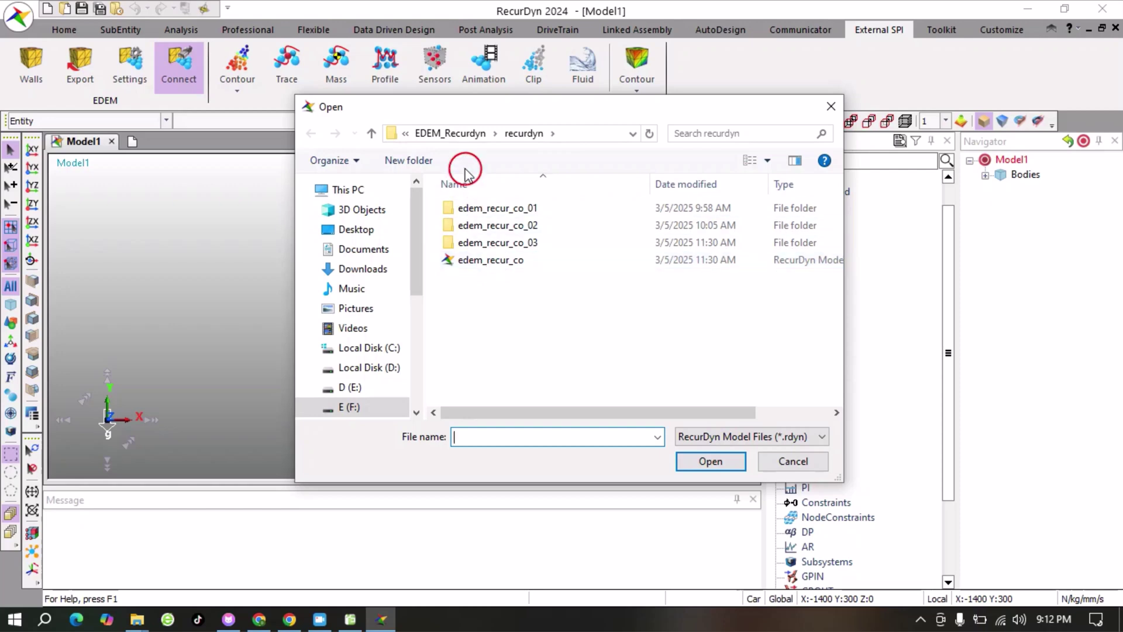
left_click(448, 133)
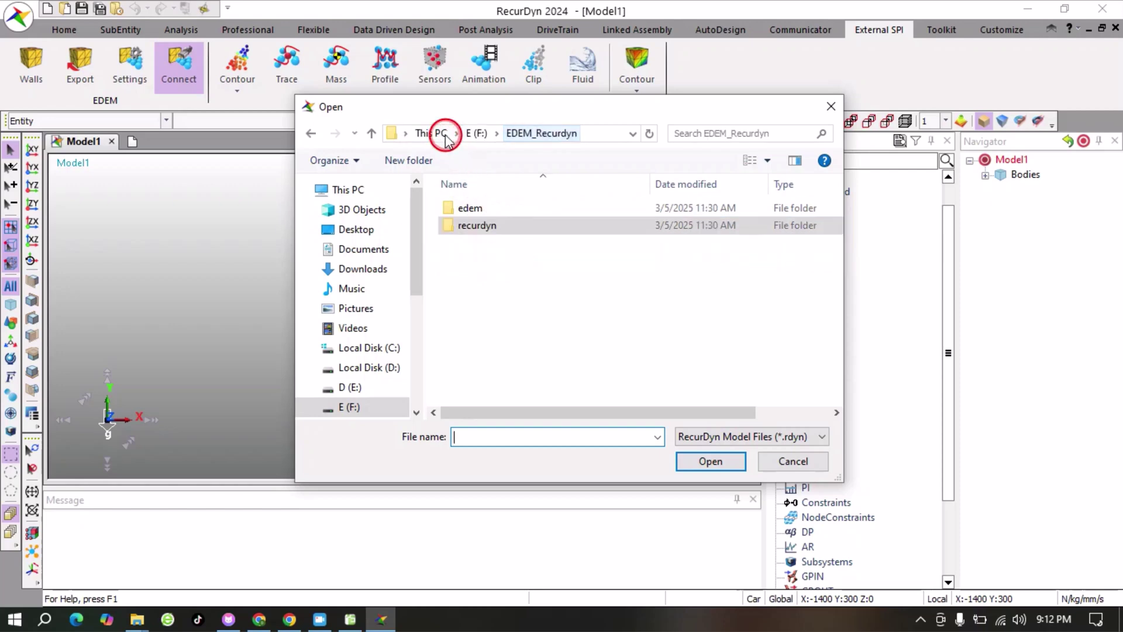
double_click(502, 229)
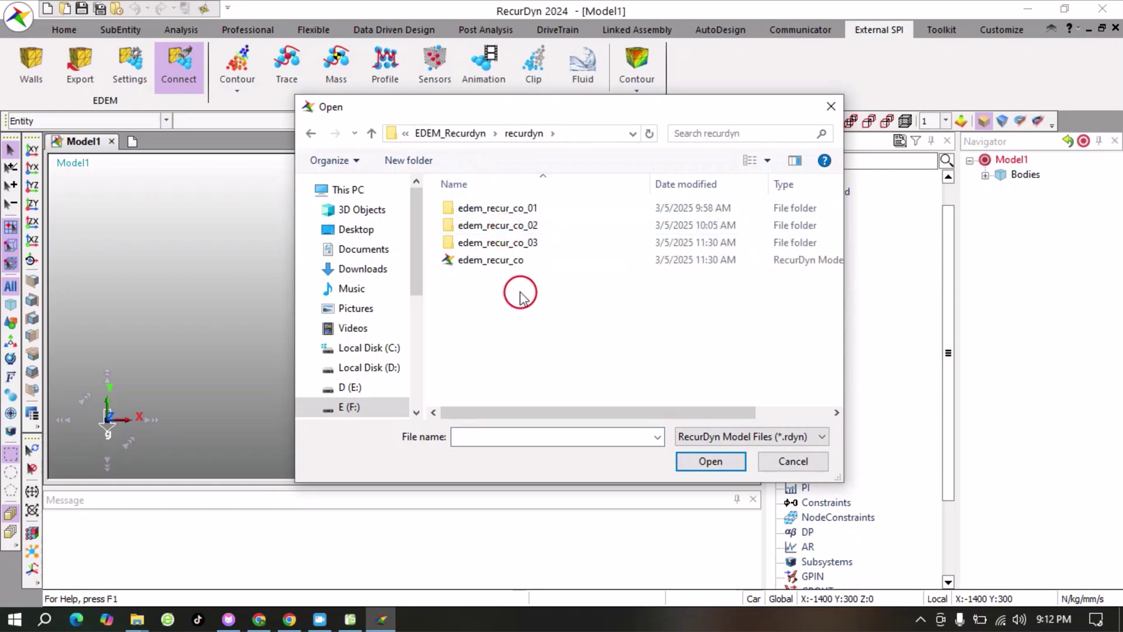
left_click(372, 135)
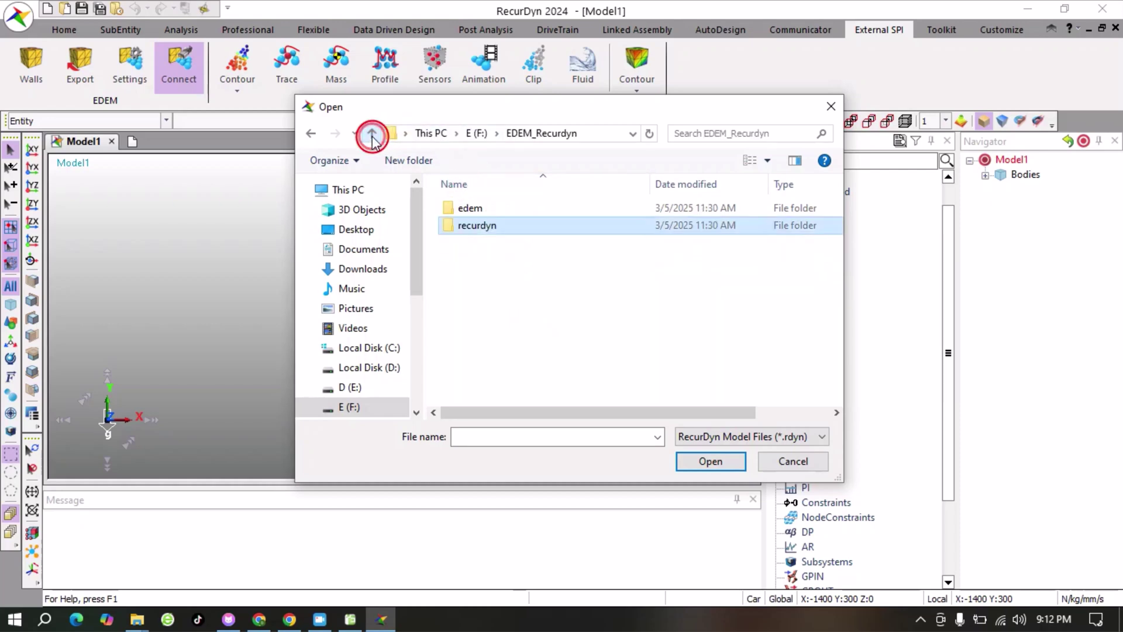
left_click(372, 135)
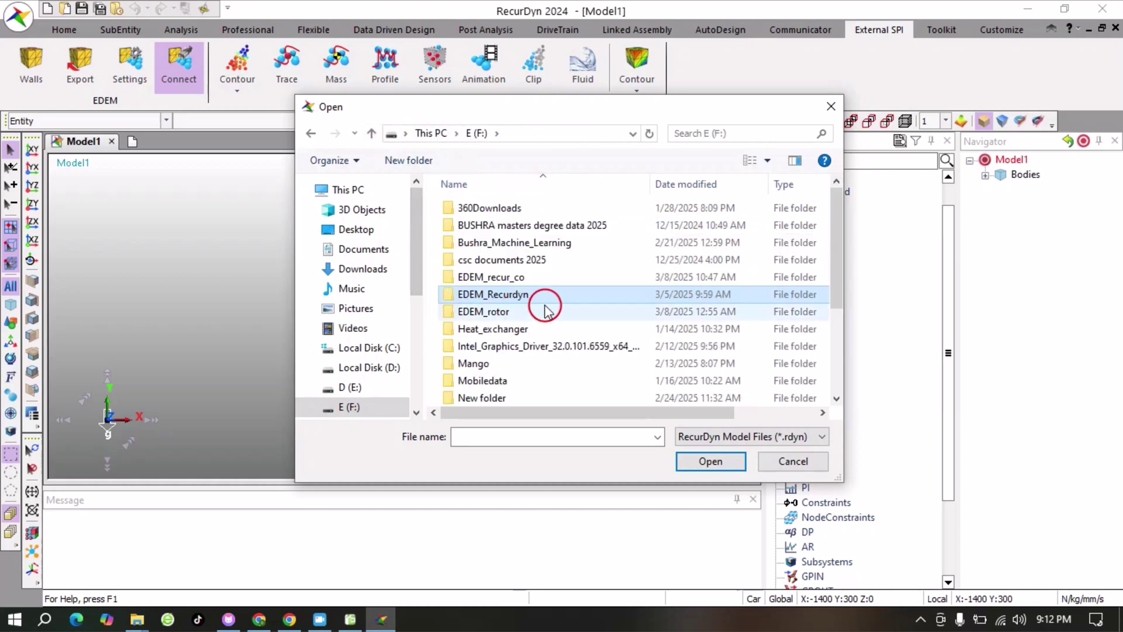
double_click(521, 276)
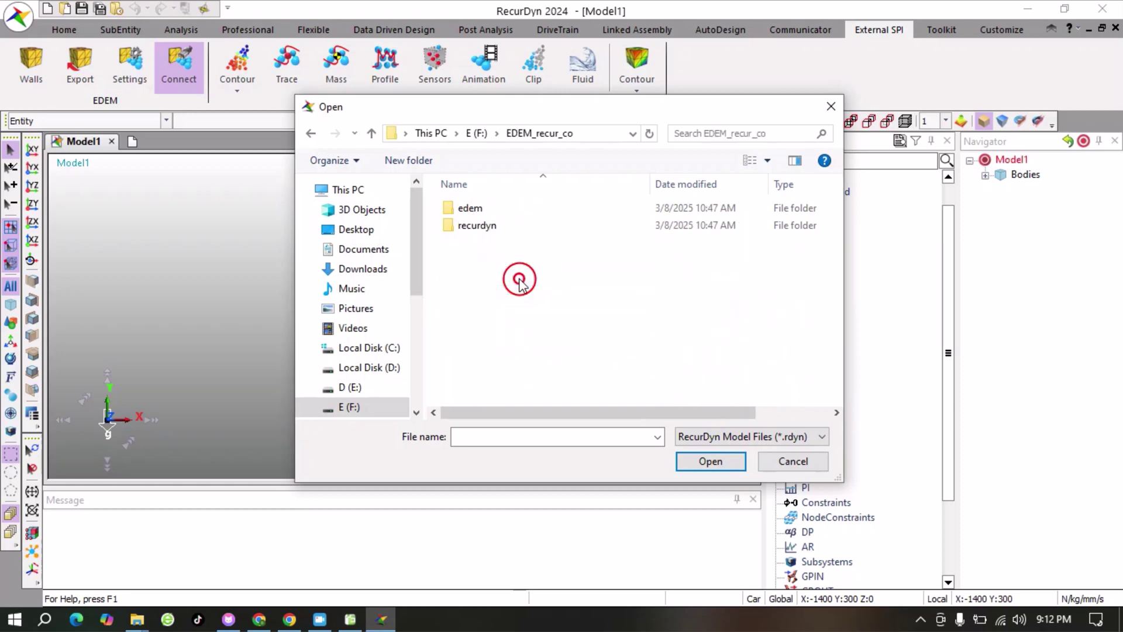
left_click(385, 134)
double_click(518, 293)
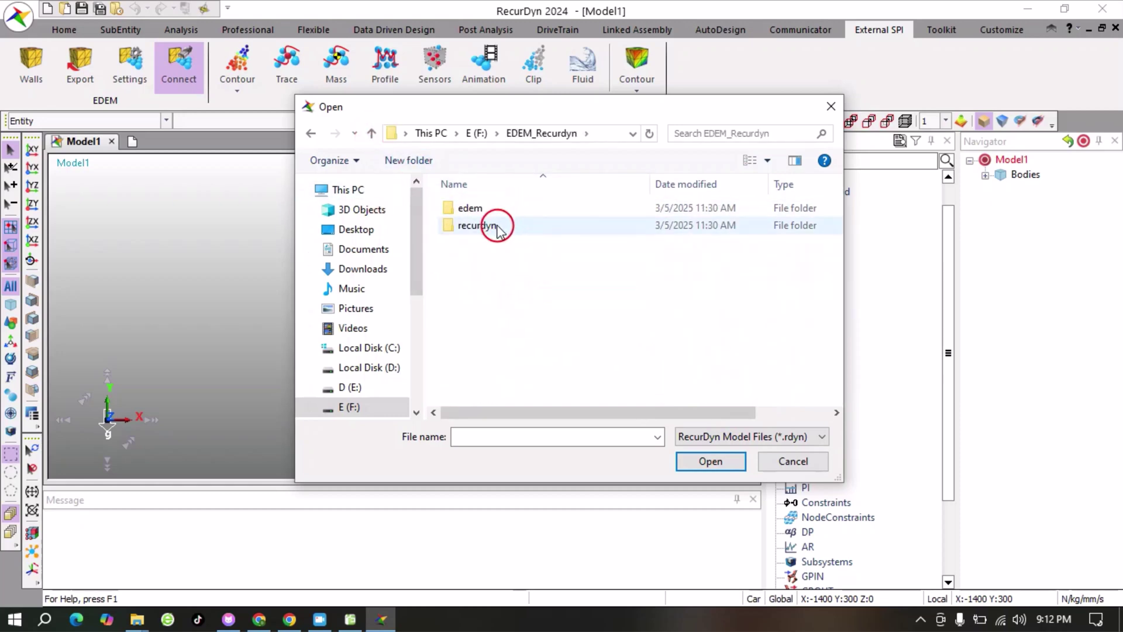
double_click(498, 227)
left_click(519, 259)
left_click(703, 466)
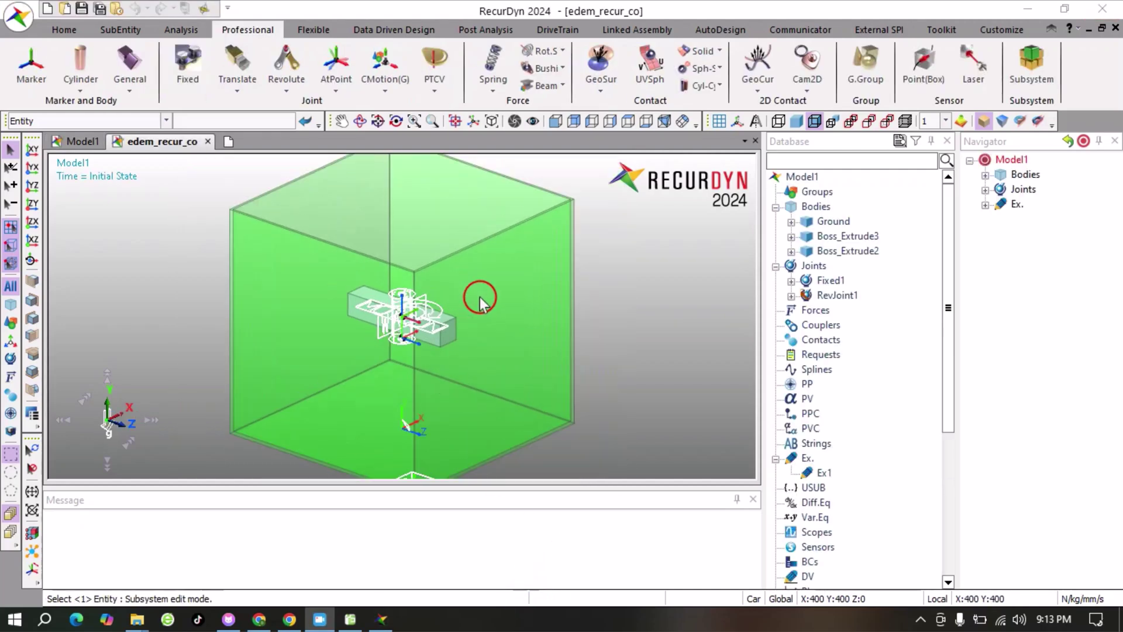
Step: Create an EDEM wall on the outer box body Boss_Extrude2
scroll(480, 298, "down", 3)
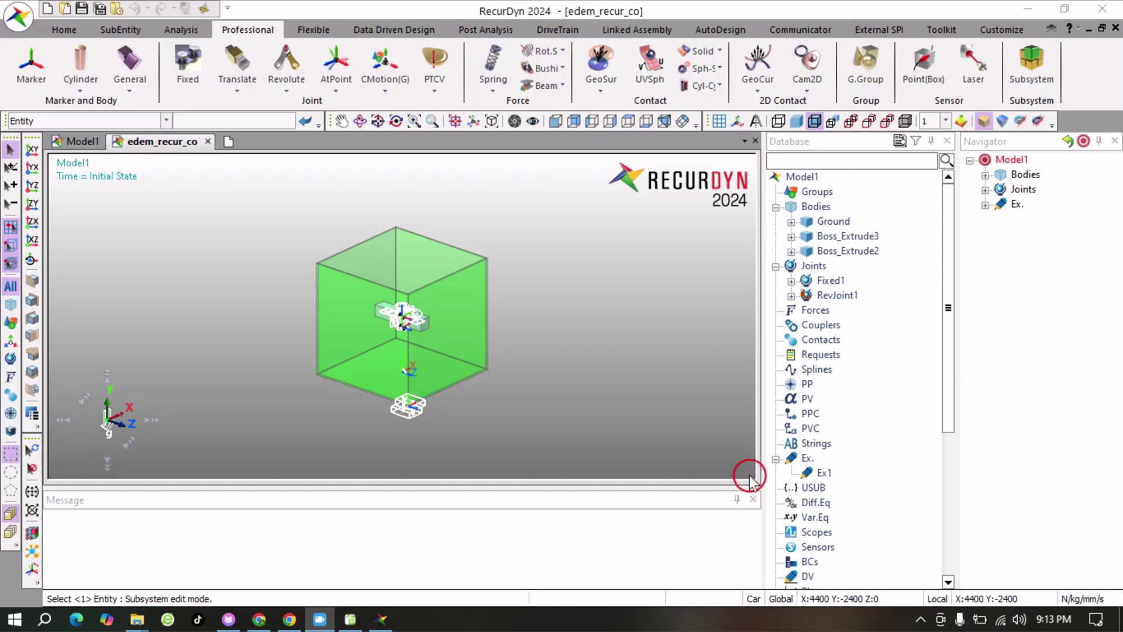
scroll(464, 360, "down", 2)
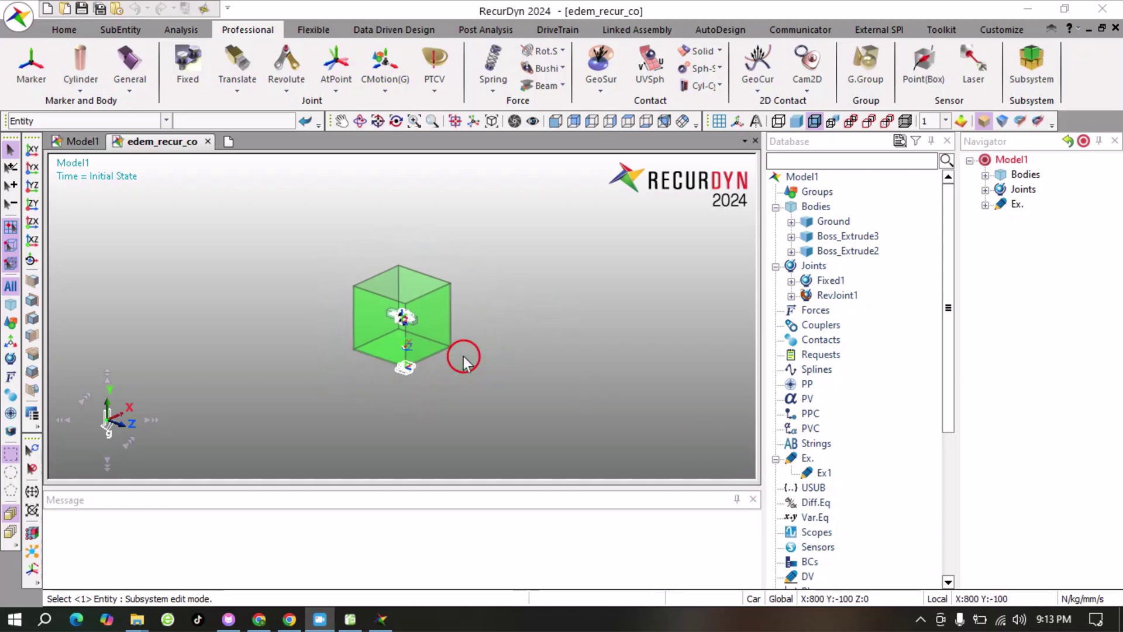
scroll(388, 326, "up", 4)
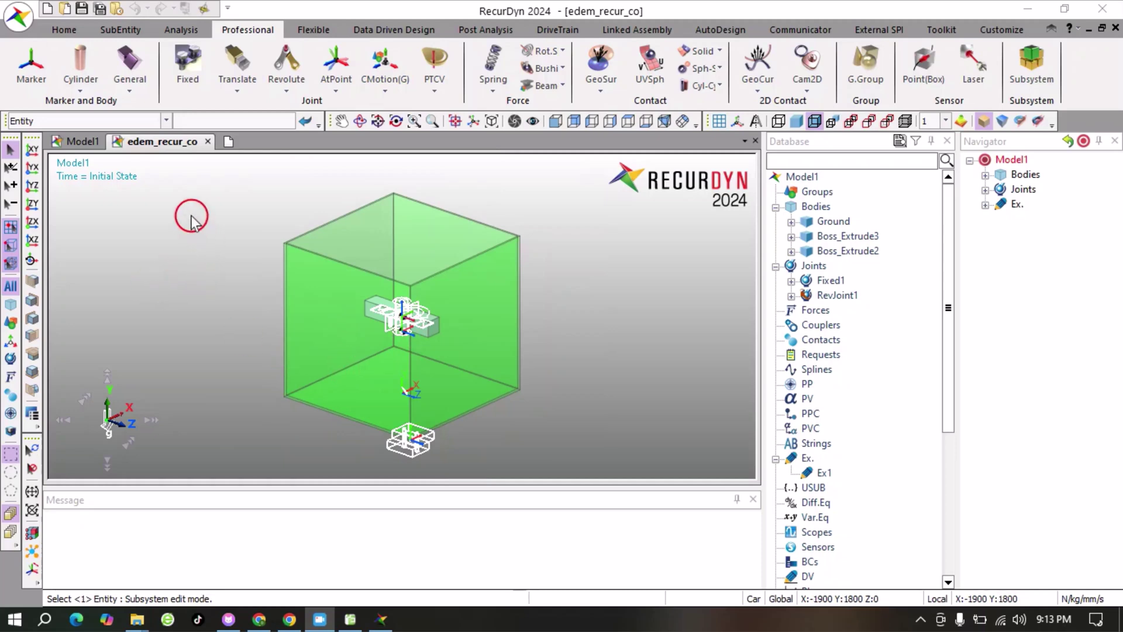
left_click(878, 30)
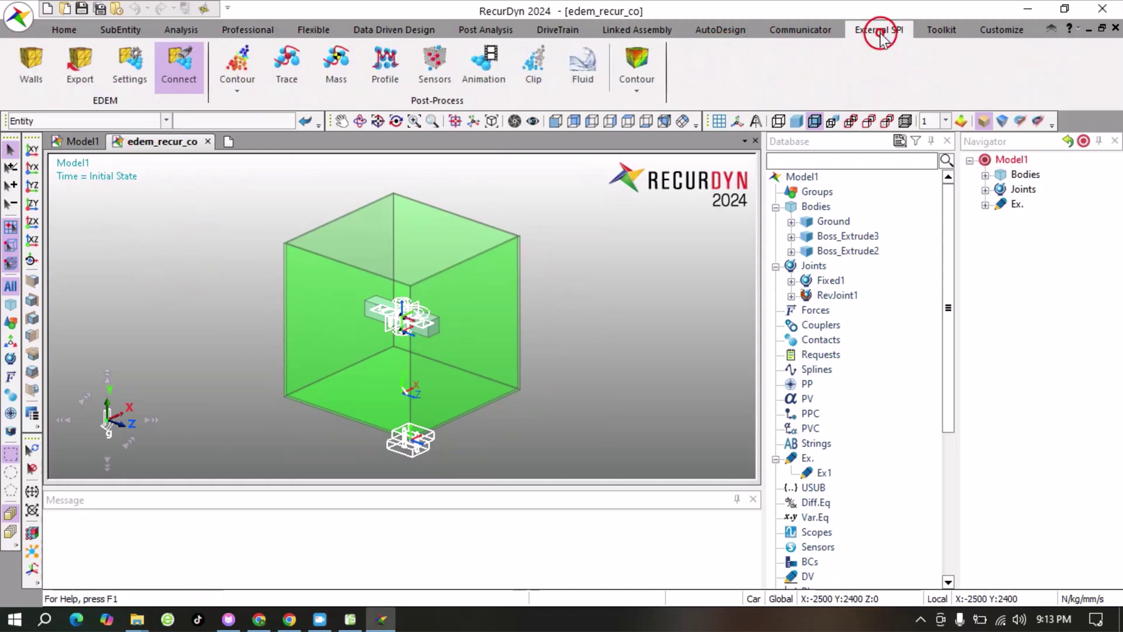
left_click(32, 76)
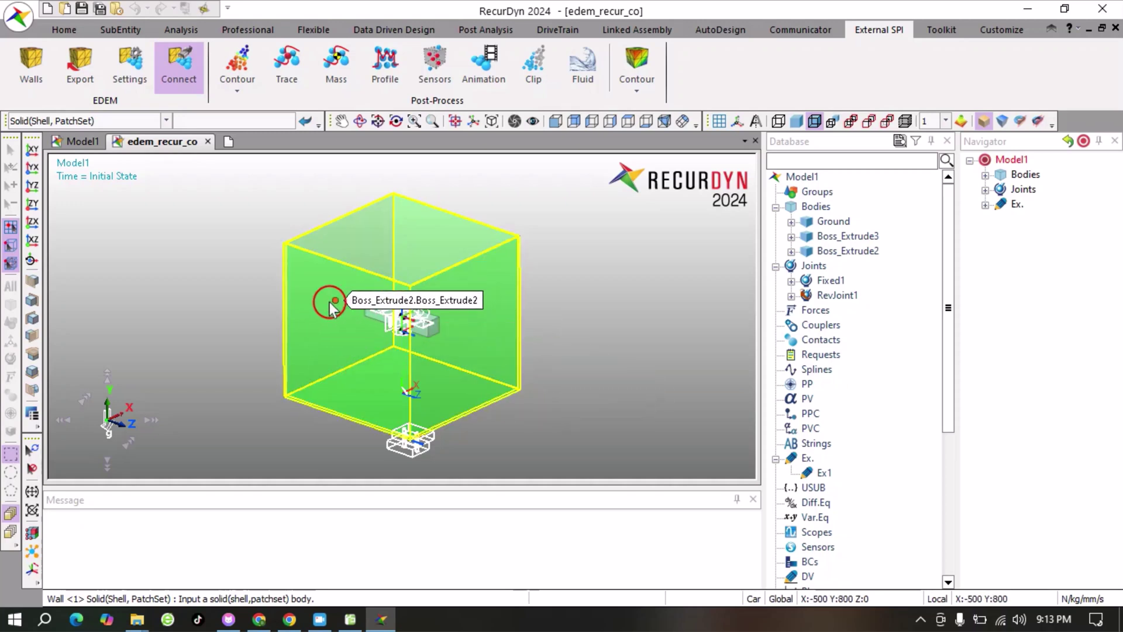
left_click(318, 286)
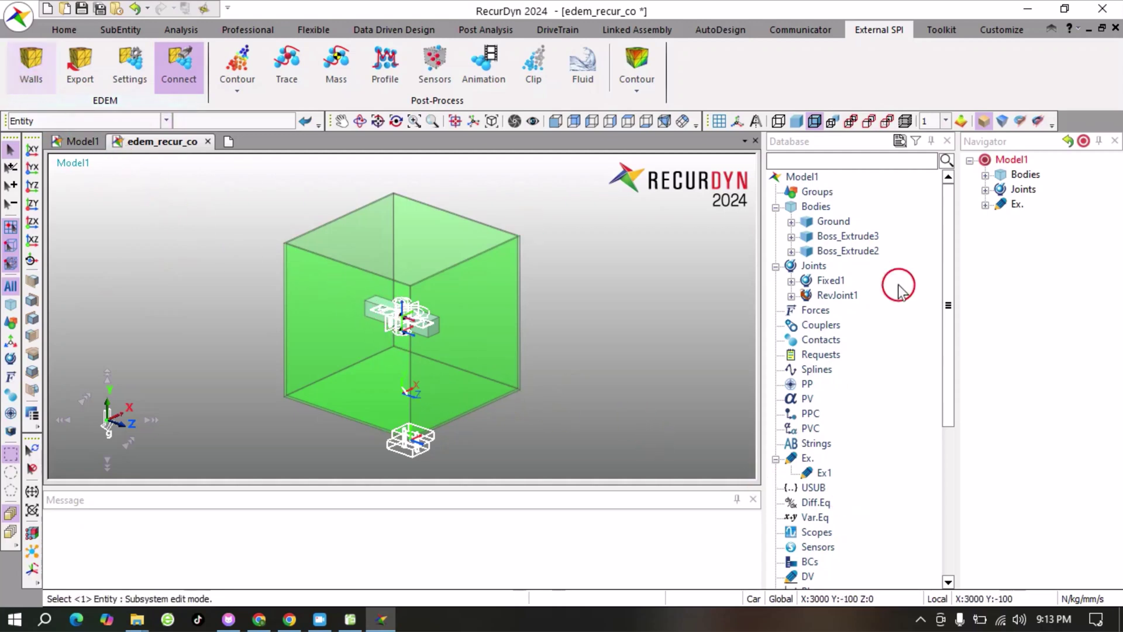
Step: Delete the extra wall Wall3 from the model's walls, keeping Wall1 and Wall2
left_click_drag(948, 227, 947, 409)
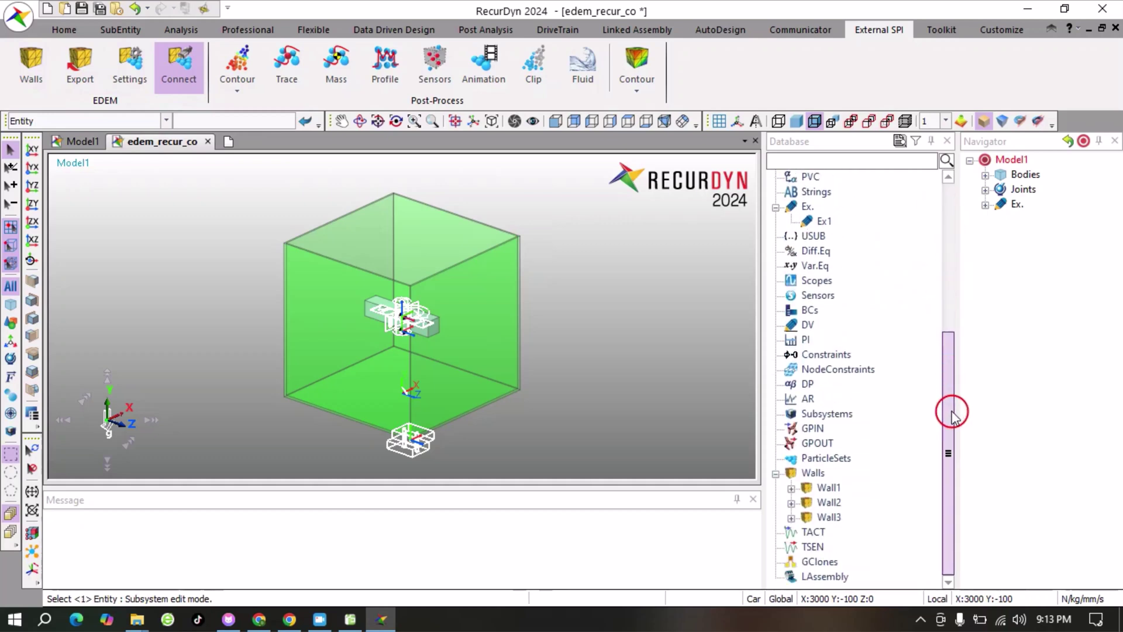
left_click(826, 517)
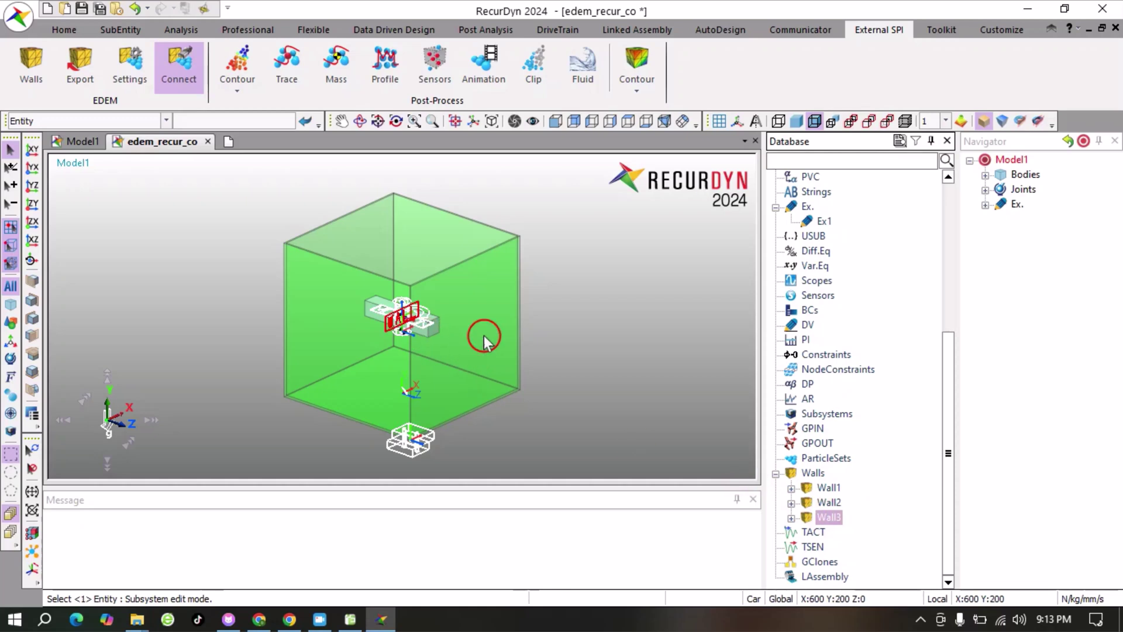
left_click(827, 517)
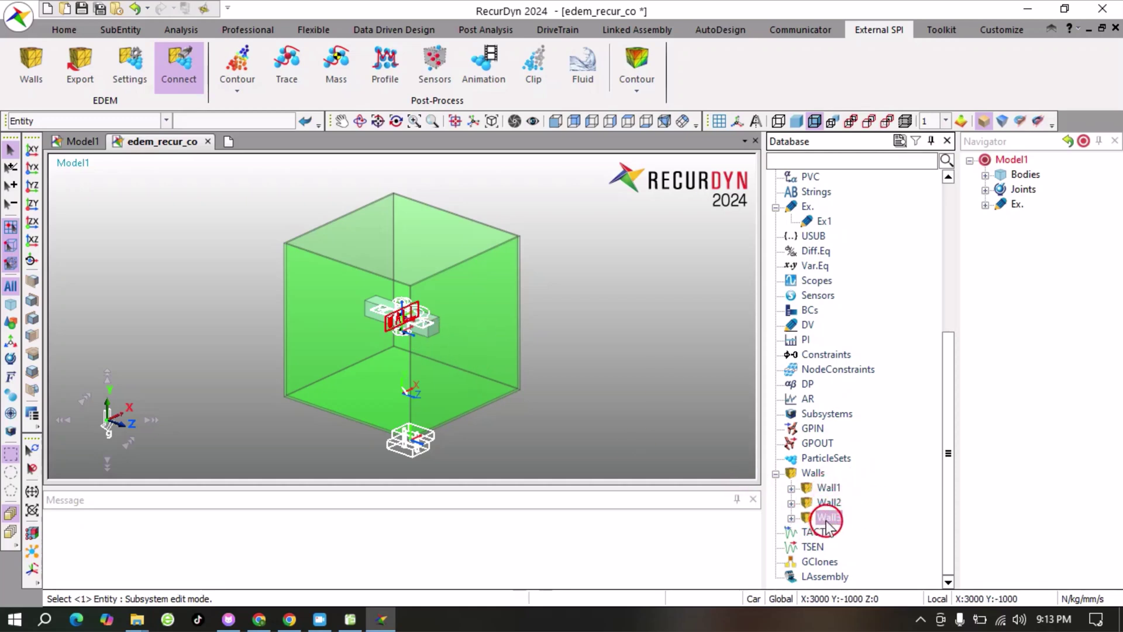
right_click(827, 518)
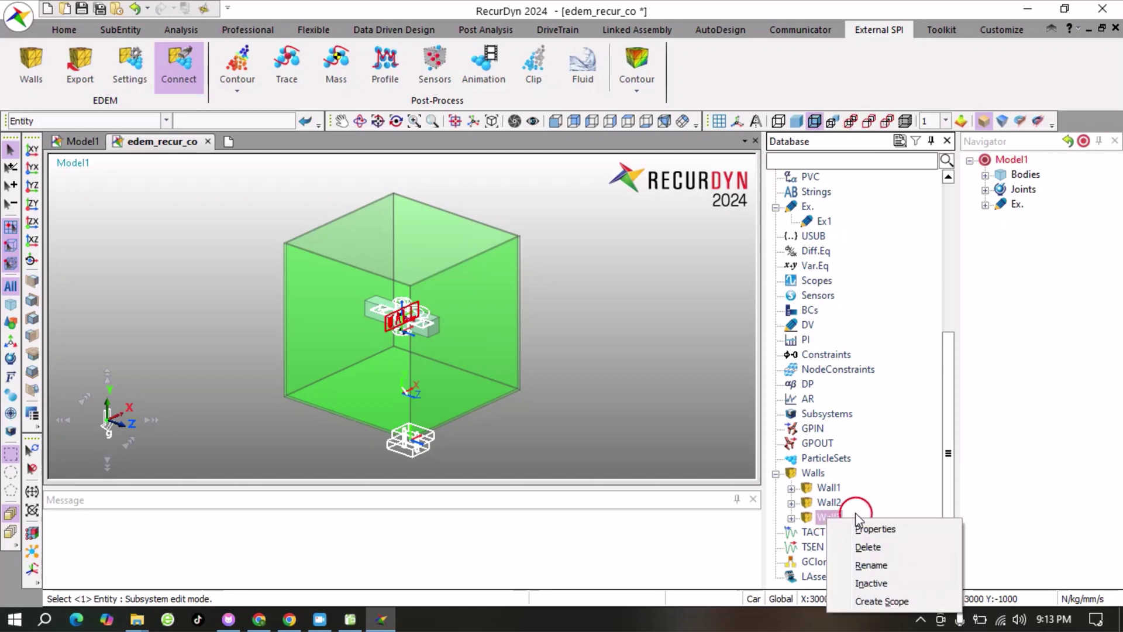
left_click(890, 548)
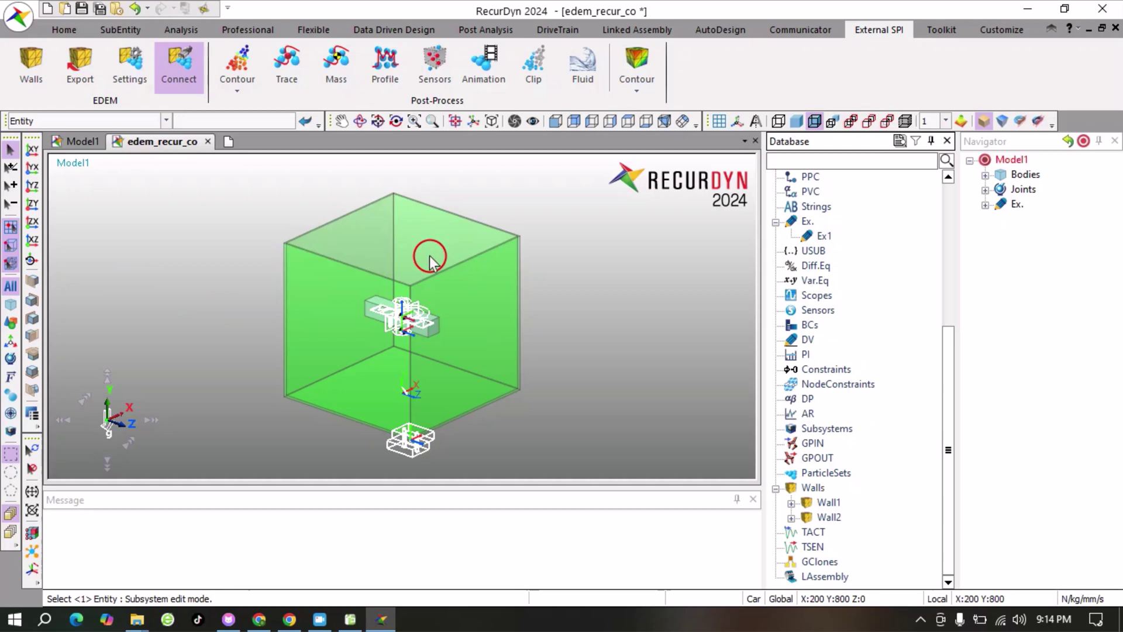
Step: Look for the EDEM.wall file in the EDEM_Recurdyn folder through the wall export and leave without exporting
left_click(87, 70)
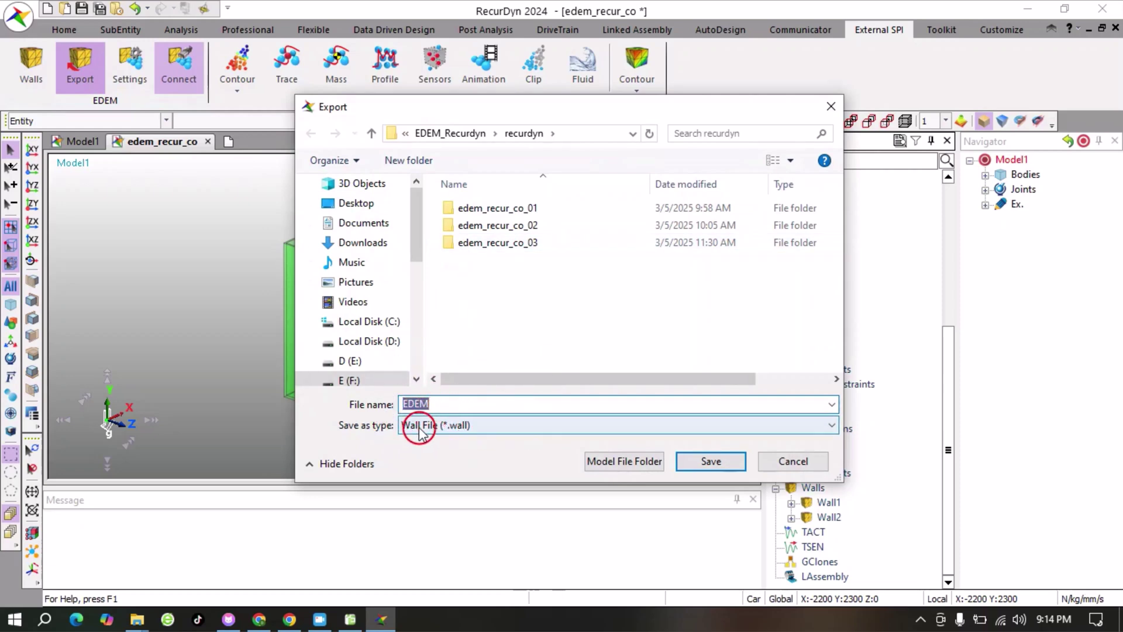
left_click(491, 276)
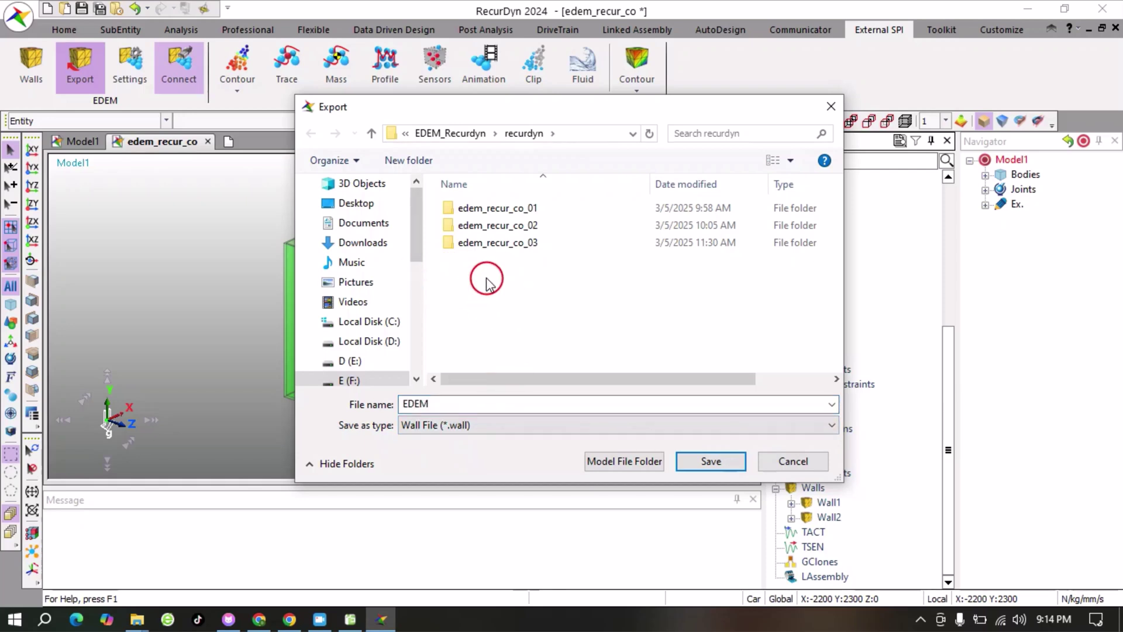
left_click(460, 133)
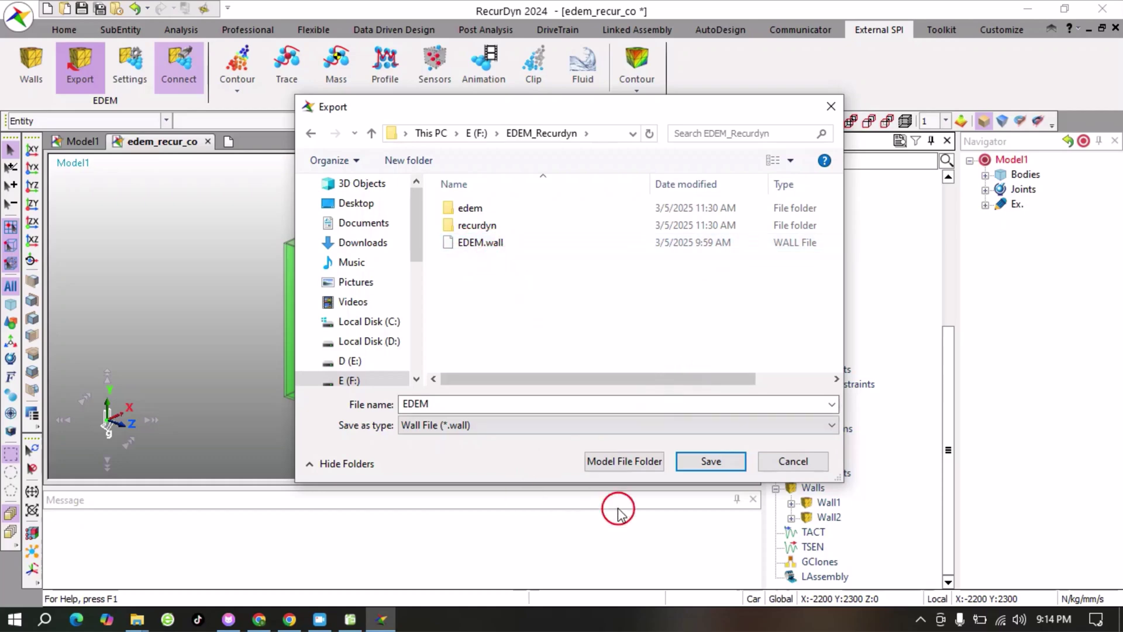
left_click(797, 462)
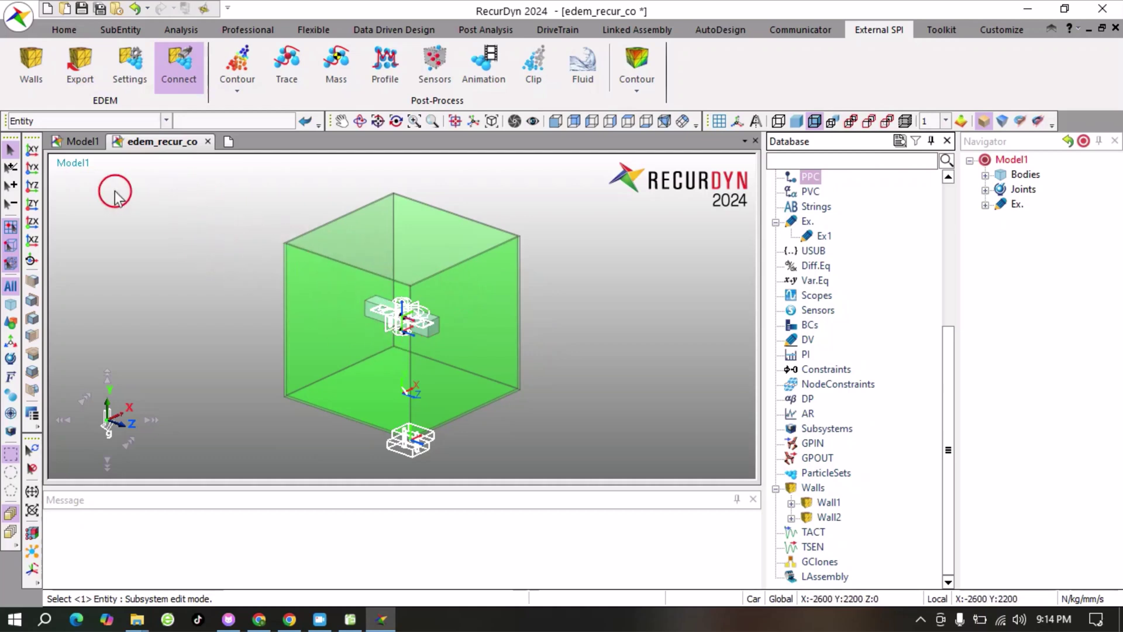
Step: Switch to EDEM and open the simulation deck New EDEM input deck from the EDEM_Recurdyn edem folder
left_click(351, 622)
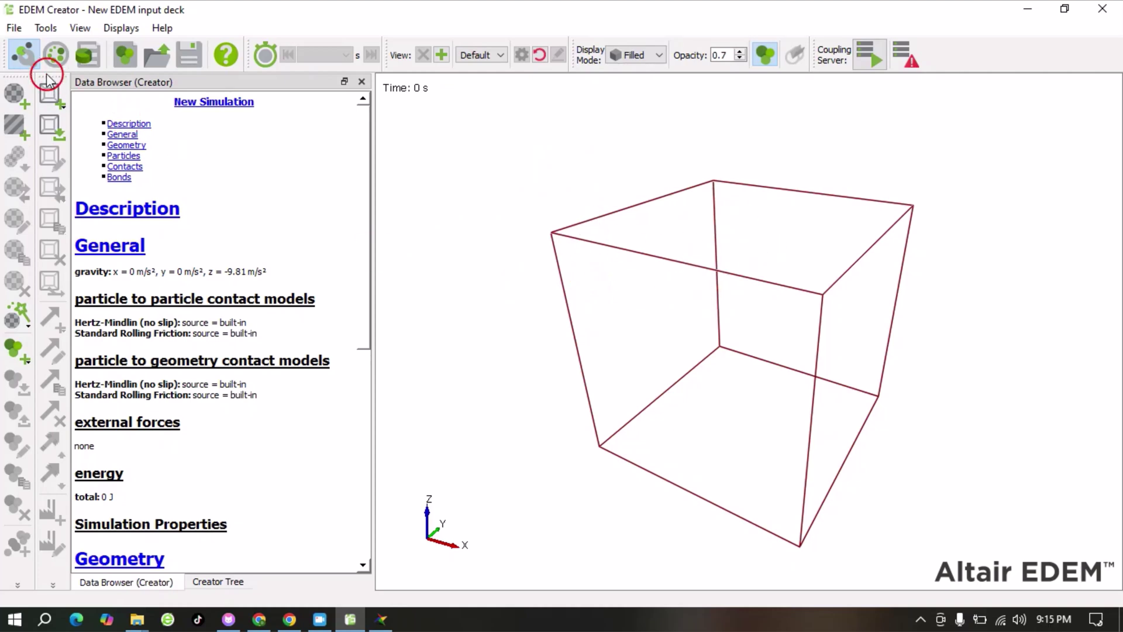
left_click(14, 27)
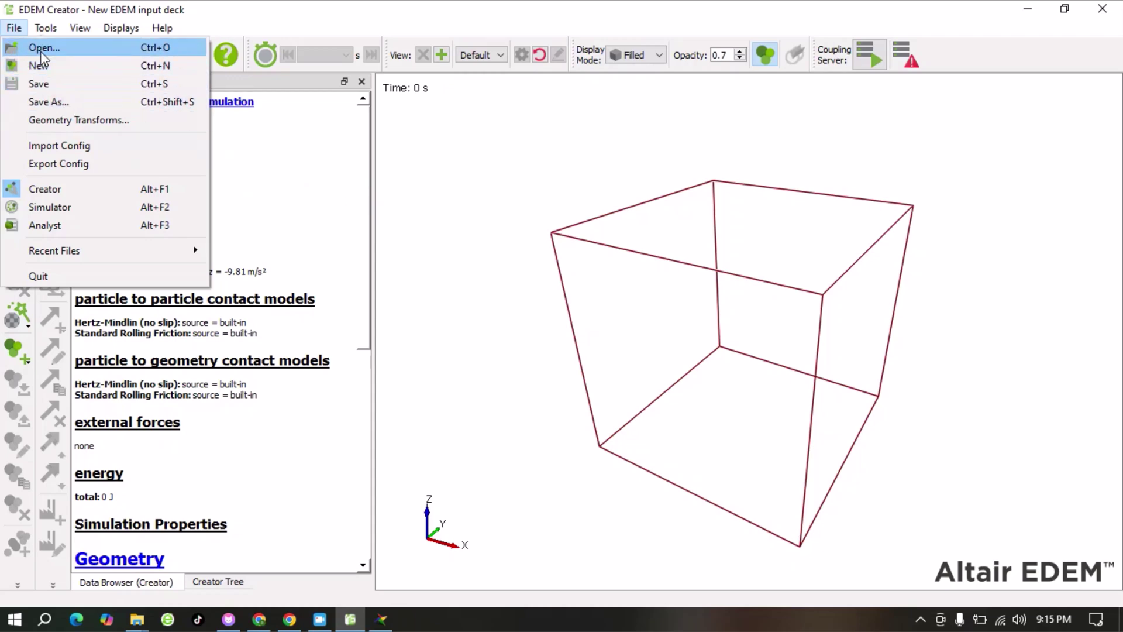
left_click(60, 48)
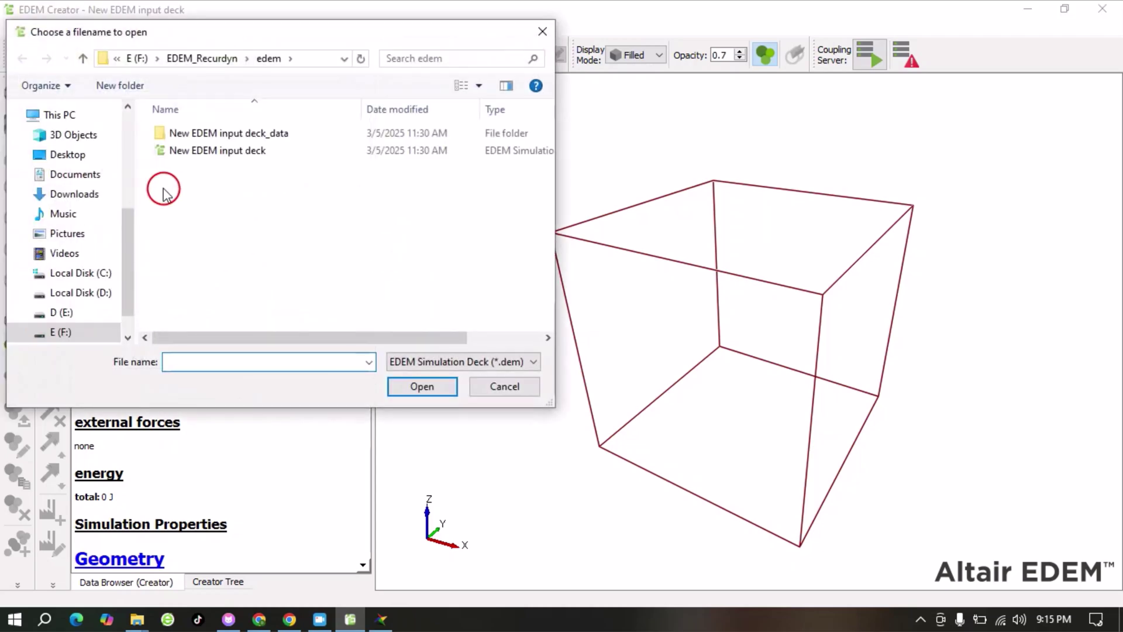
left_click(201, 155)
left_click(422, 387)
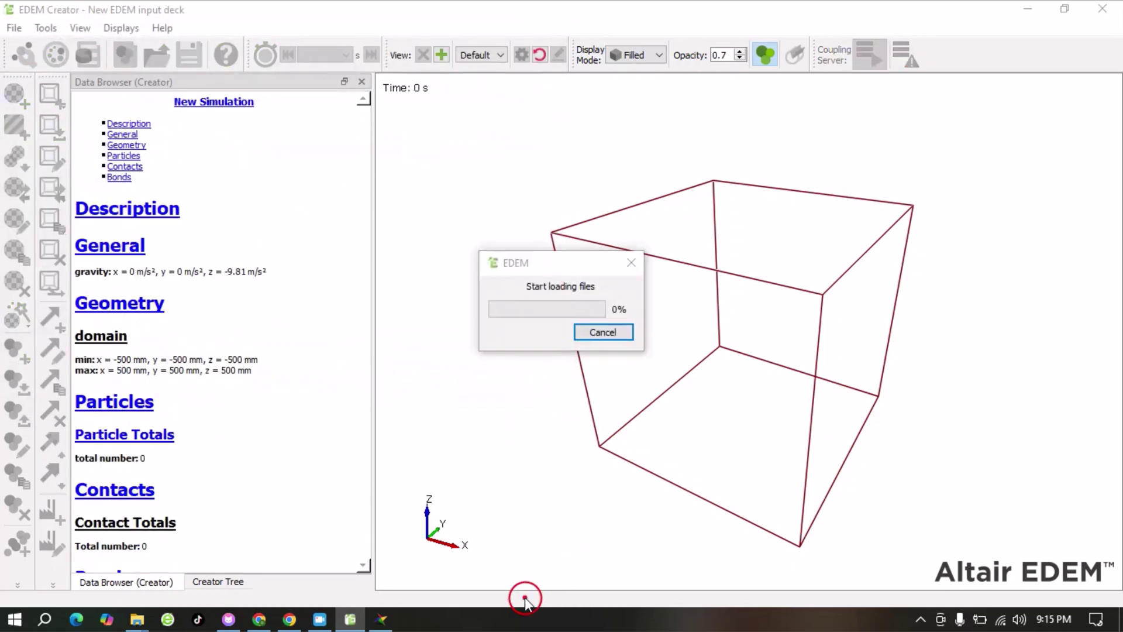
Step: Rewind the deck to time 0 s and view the inner bar inside the box geometry
left_click(287, 54)
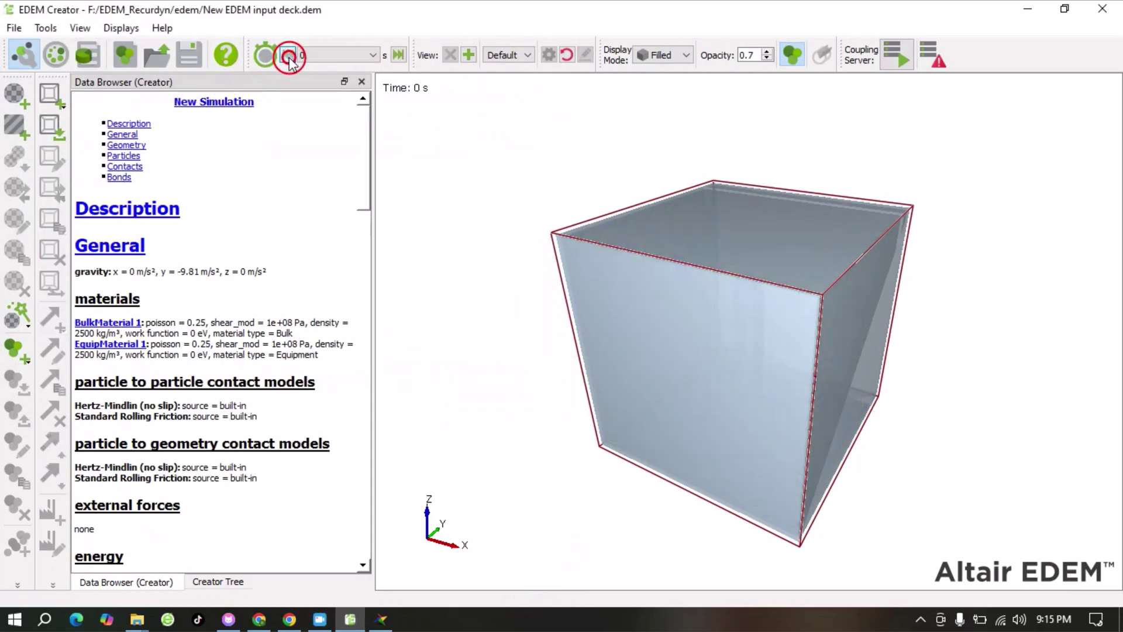
left_click(665, 351)
left_click_drag(786, 218, 672, 316)
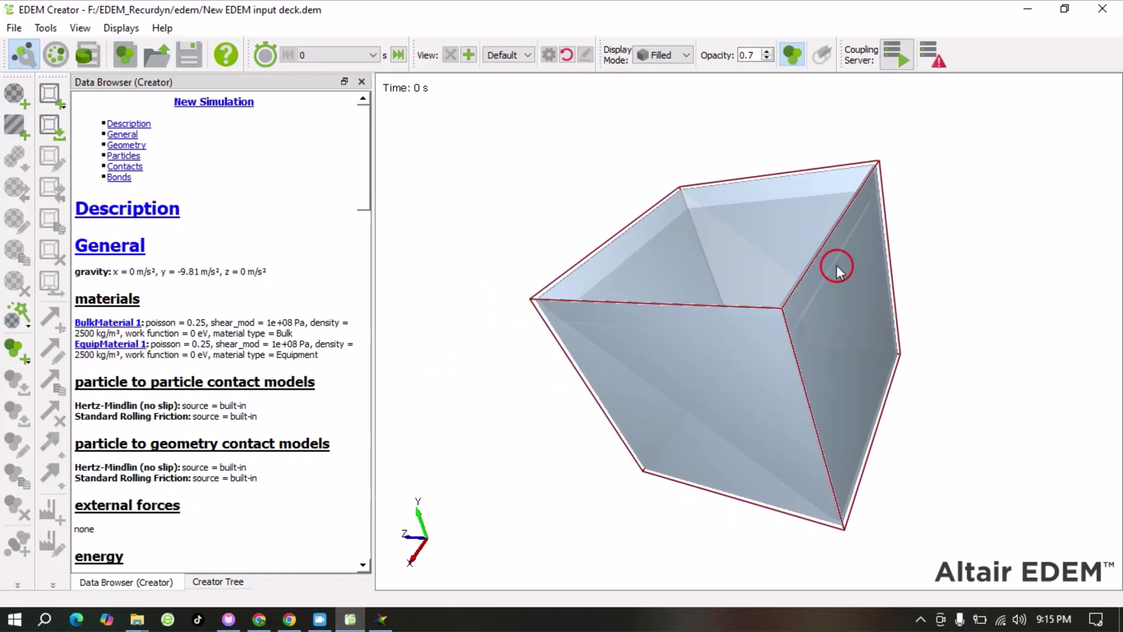
left_click_drag(837, 270, 917, 376)
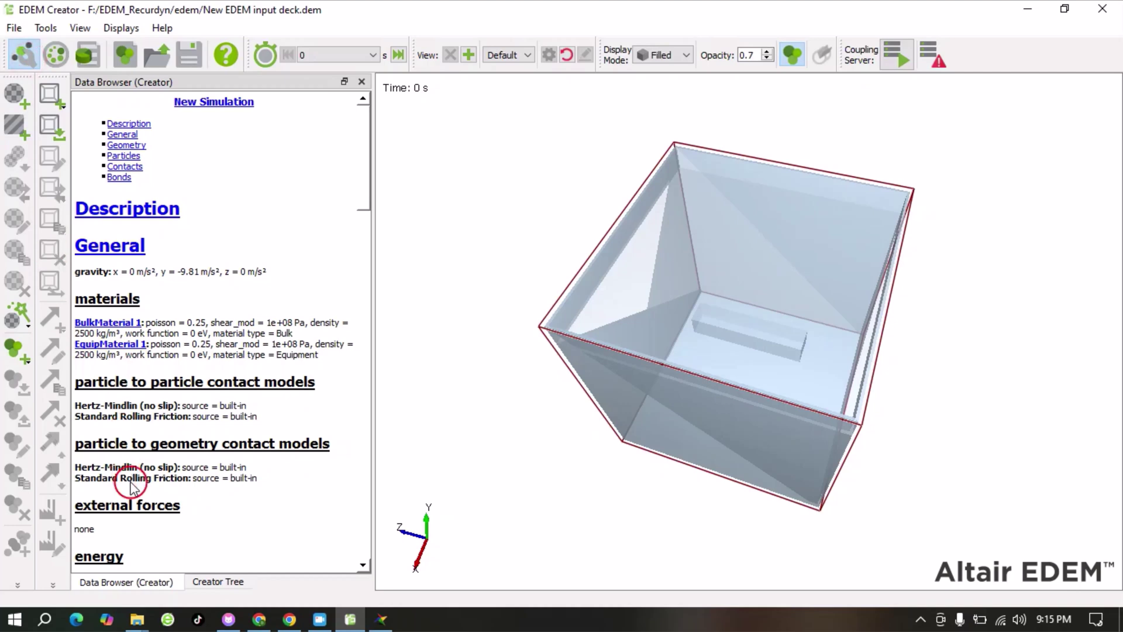
Step: Review the properties of BulkMaterial 1 and EquipMaterial 1 and the geometries defined in the deck
left_click(221, 579)
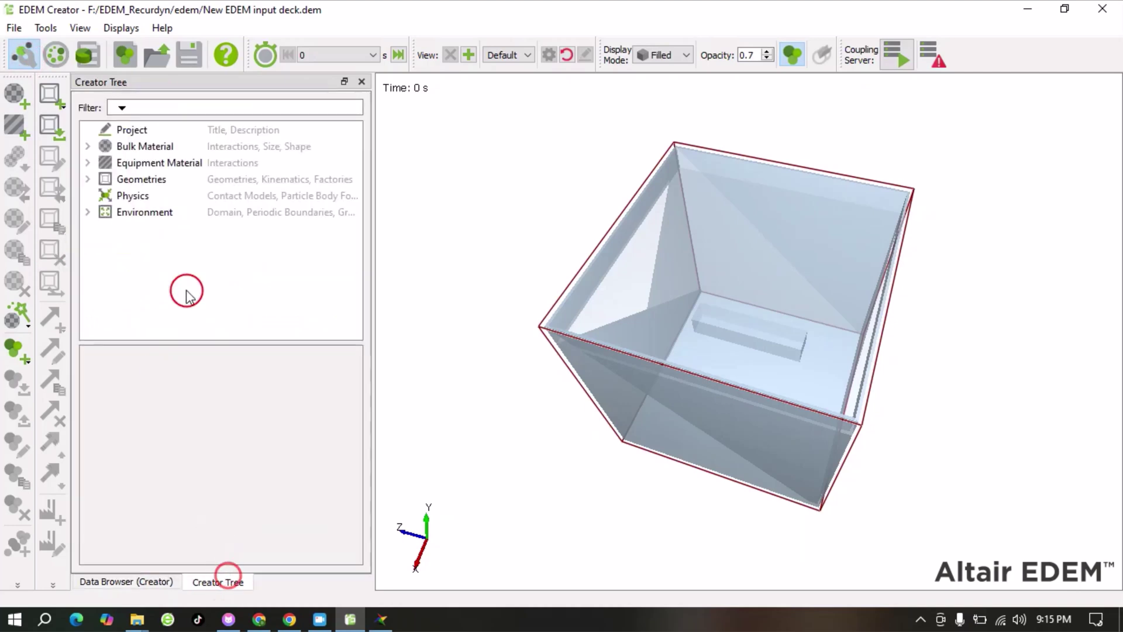
left_click(87, 147)
left_click(158, 162)
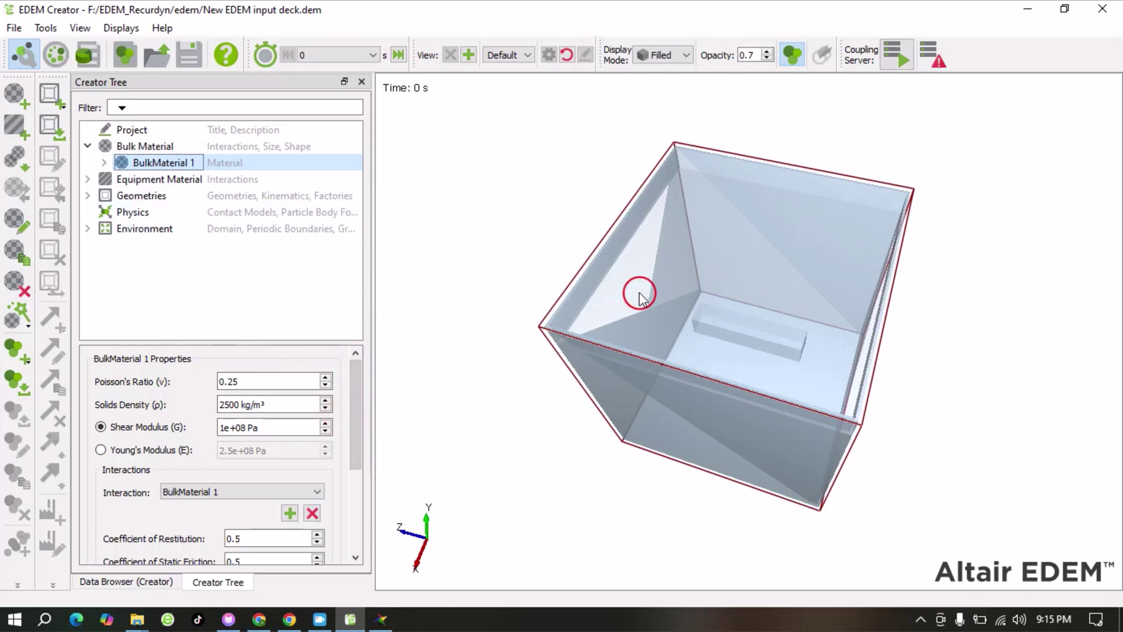
left_click(88, 179)
left_click(176, 196)
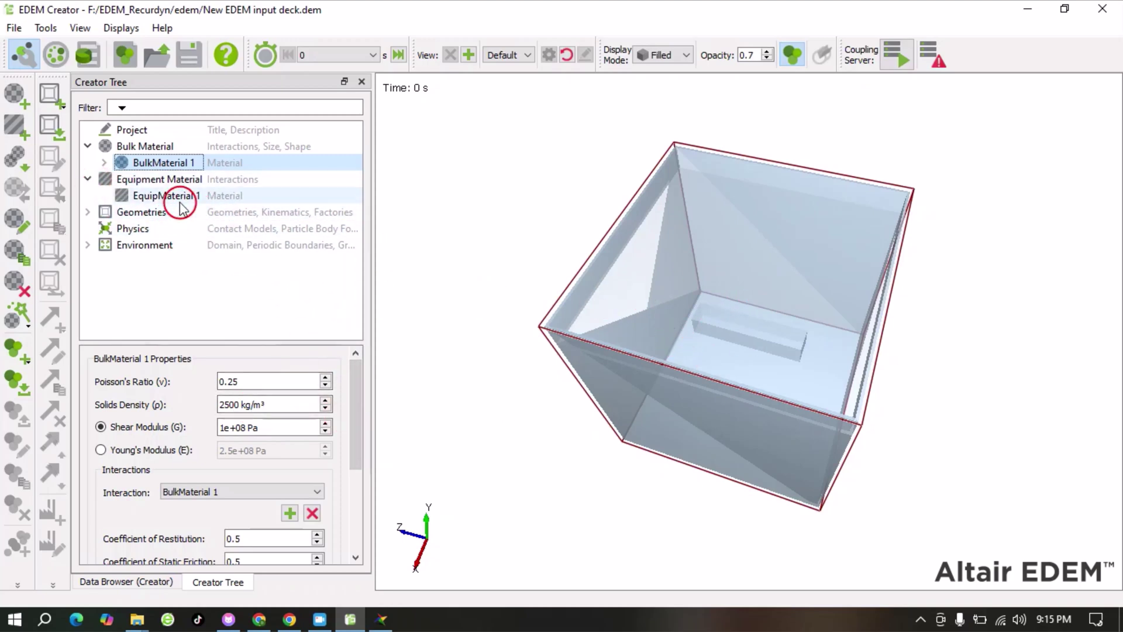
left_click(88, 212)
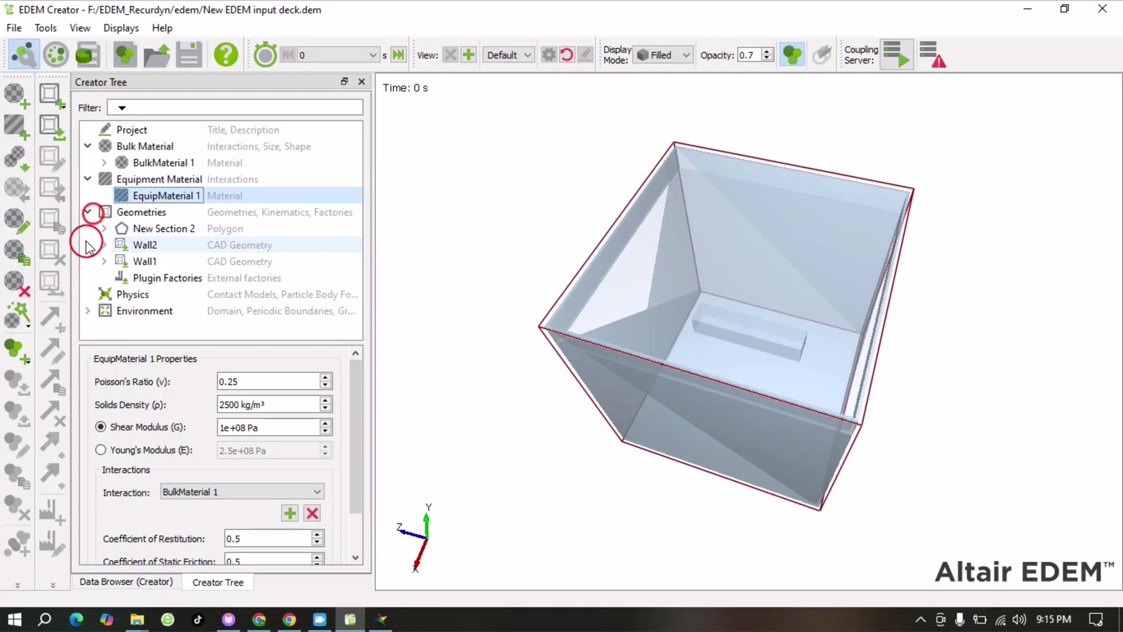
left_click(149, 212)
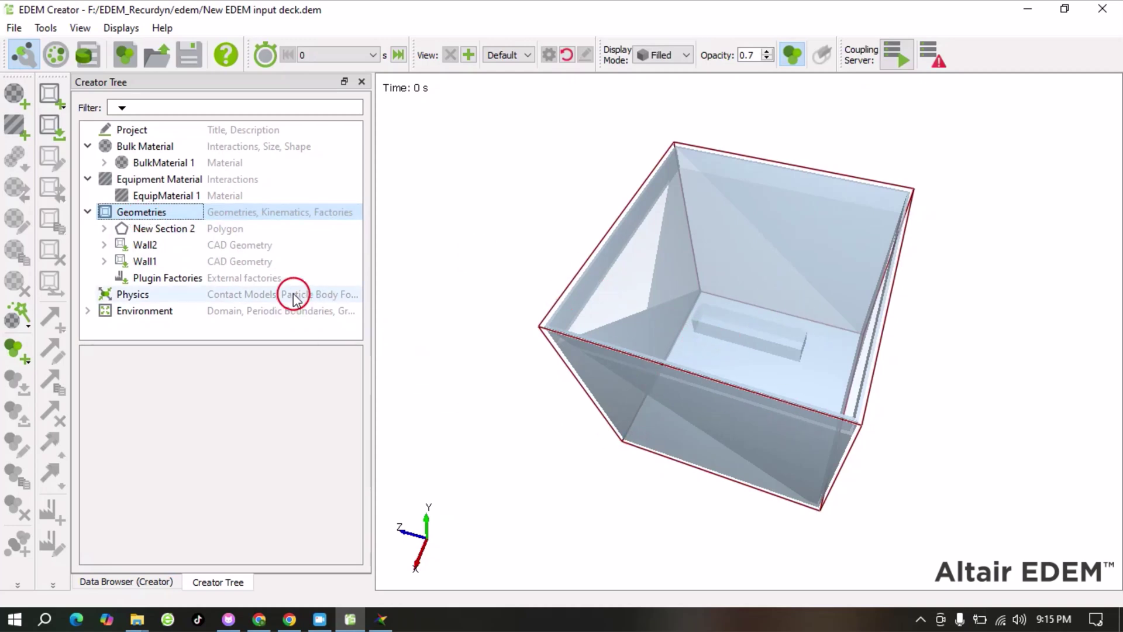
Step: Locate the EDEM.wall file in the EDEM_Recurdyn folder through the RecurDyn geometry import and leave without importing
right_click(171, 217)
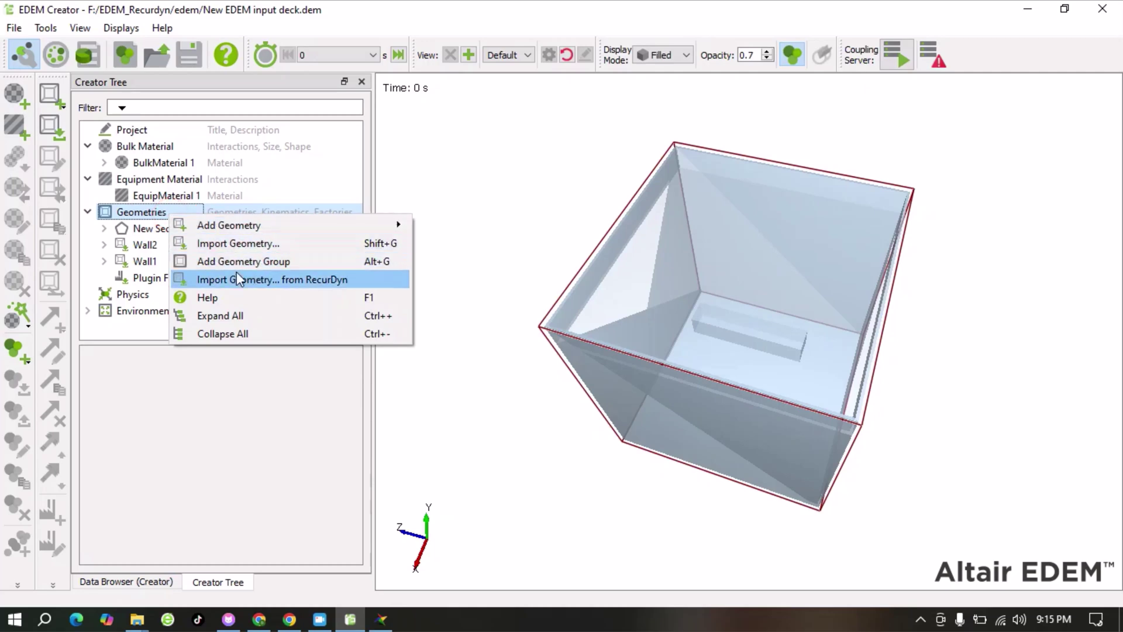
left_click(270, 280)
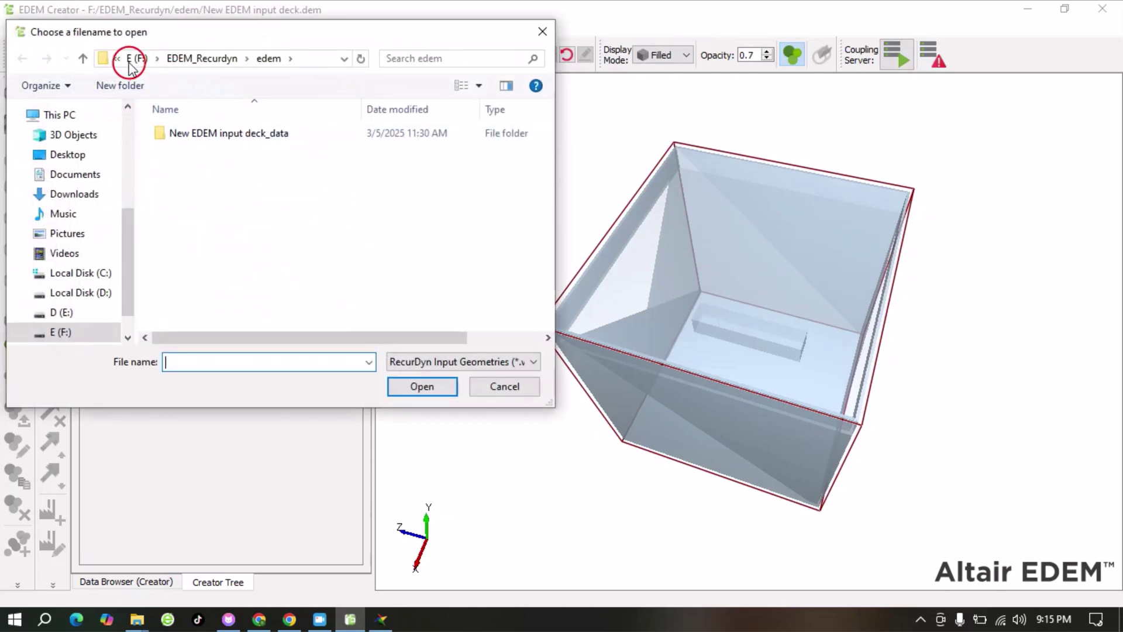
left_click(83, 59)
left_click(206, 169)
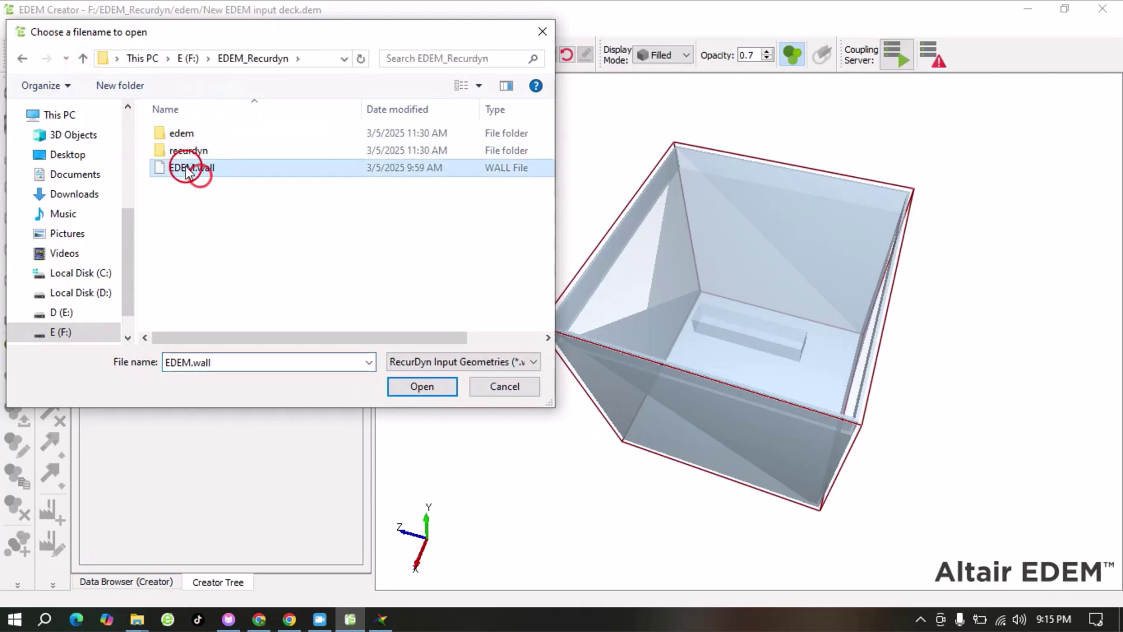
left_click(543, 31)
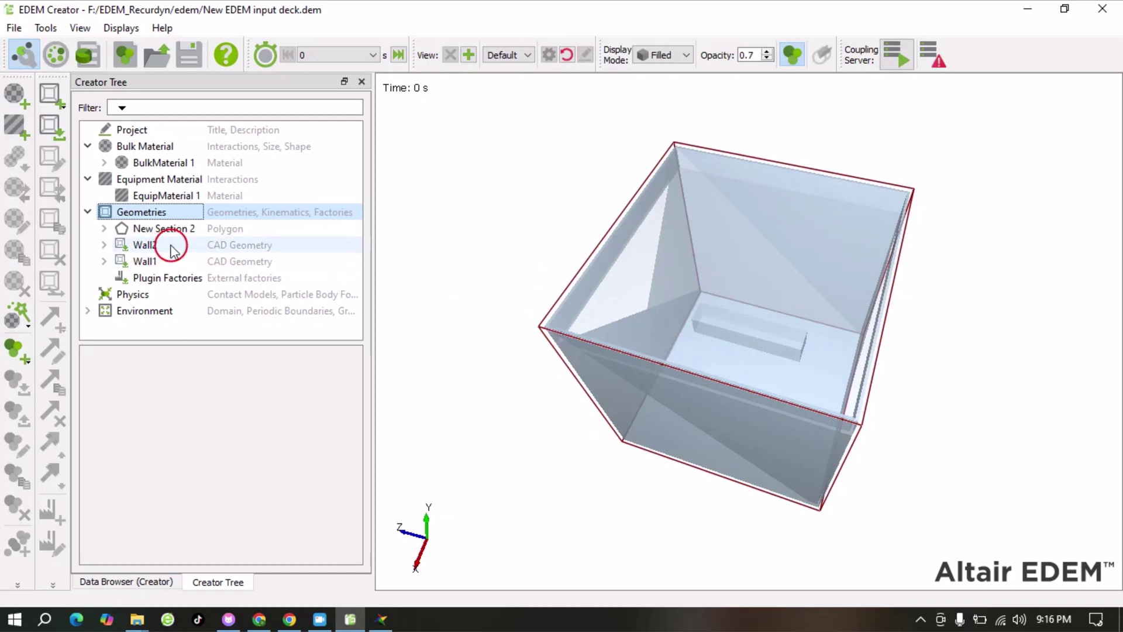
Step: Inspect the general settings and extents of the geometries Wall2, Wall1 and the New Section 2 polygon
left_click(151, 245)
left_click(151, 261)
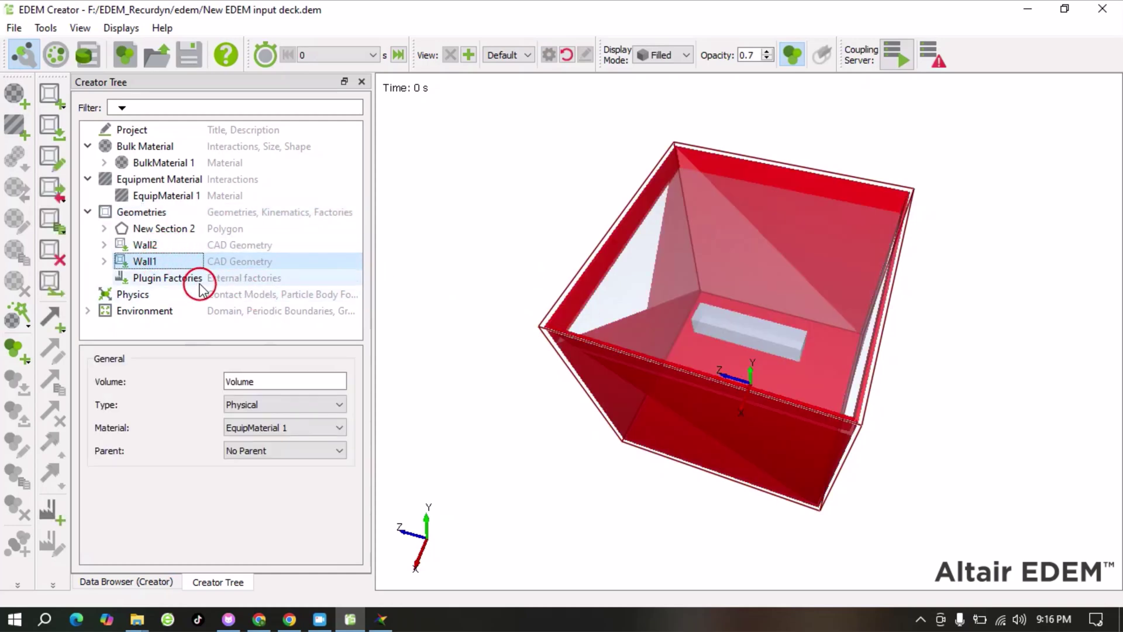
left_click(166, 228)
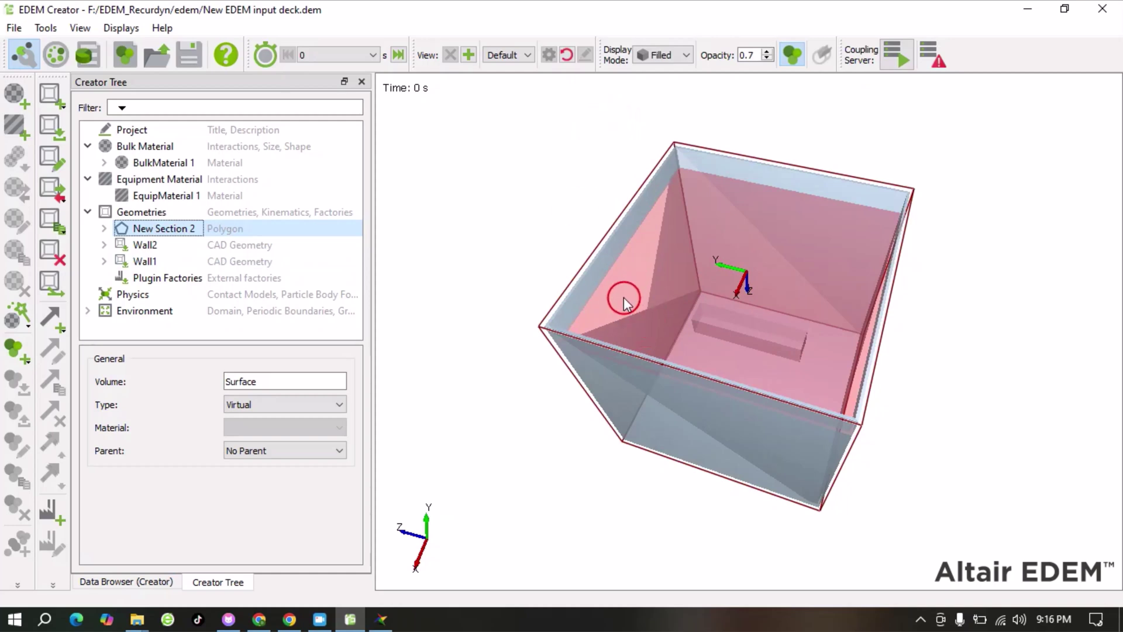
left_click_drag(623, 297, 566, 204)
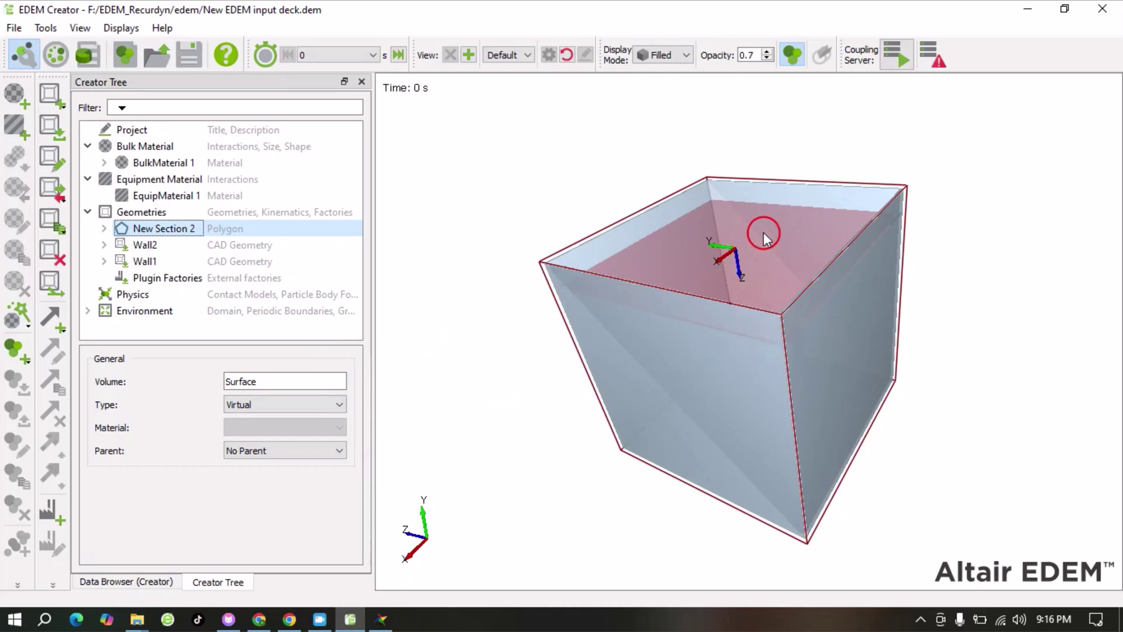
Step: Check the linear and cylindrical periodic boundary conditions in the environment settings
left_click(87, 311)
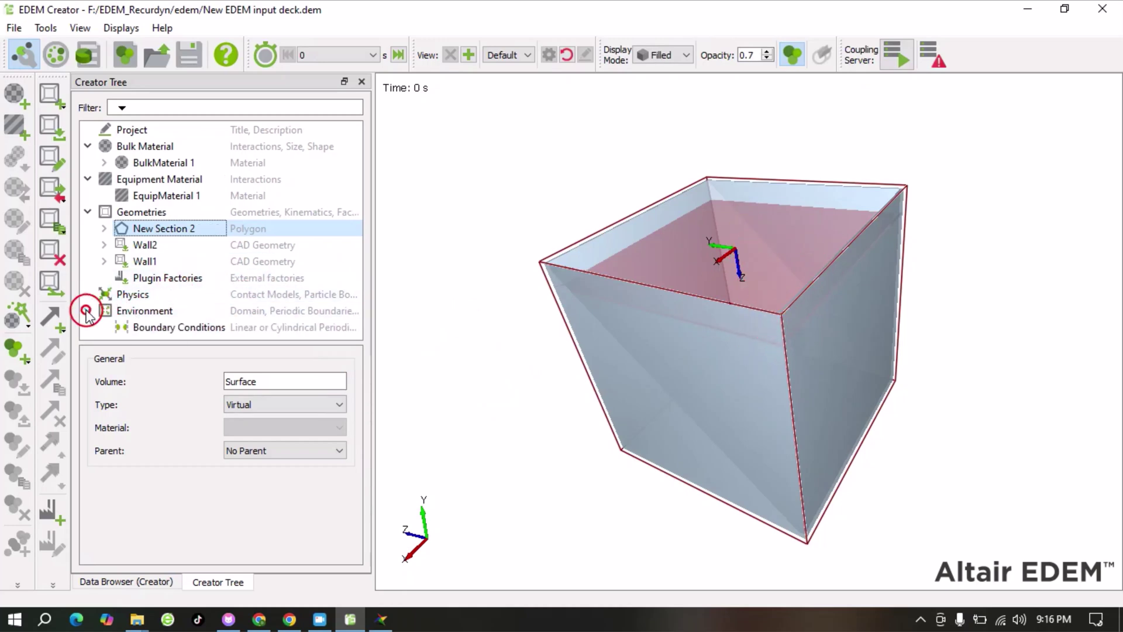
left_click(169, 327)
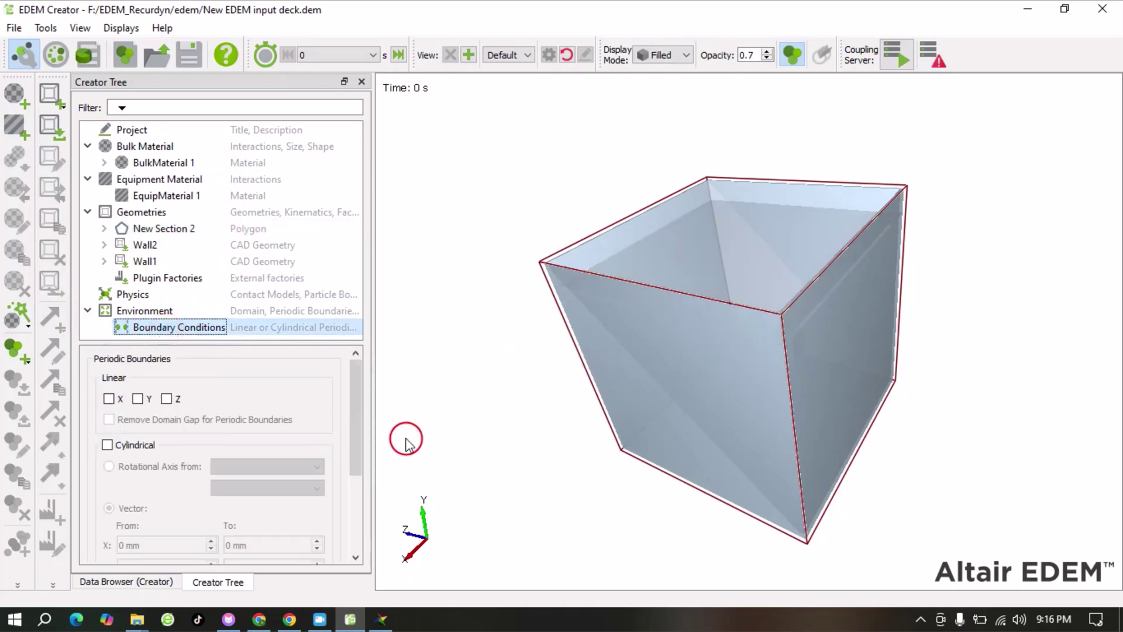
left_click_drag(349, 383, 356, 444)
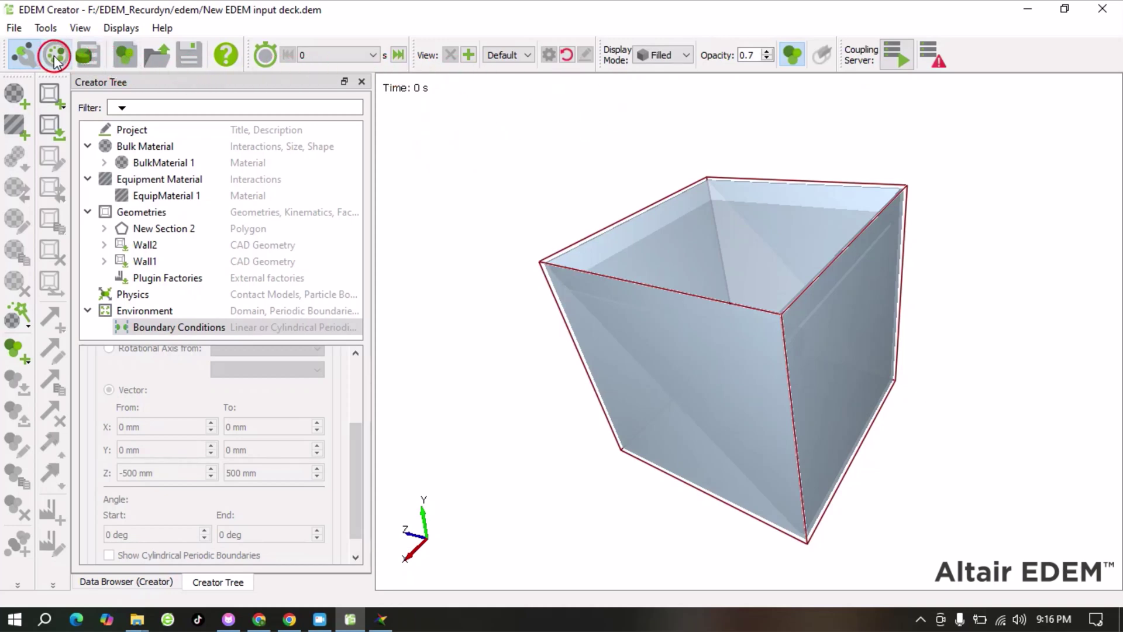
Step: Rewind the deck to 0 s in the EDEM Simulator and save it, accepting deletion of all subsequent time steps
left_click(85, 57)
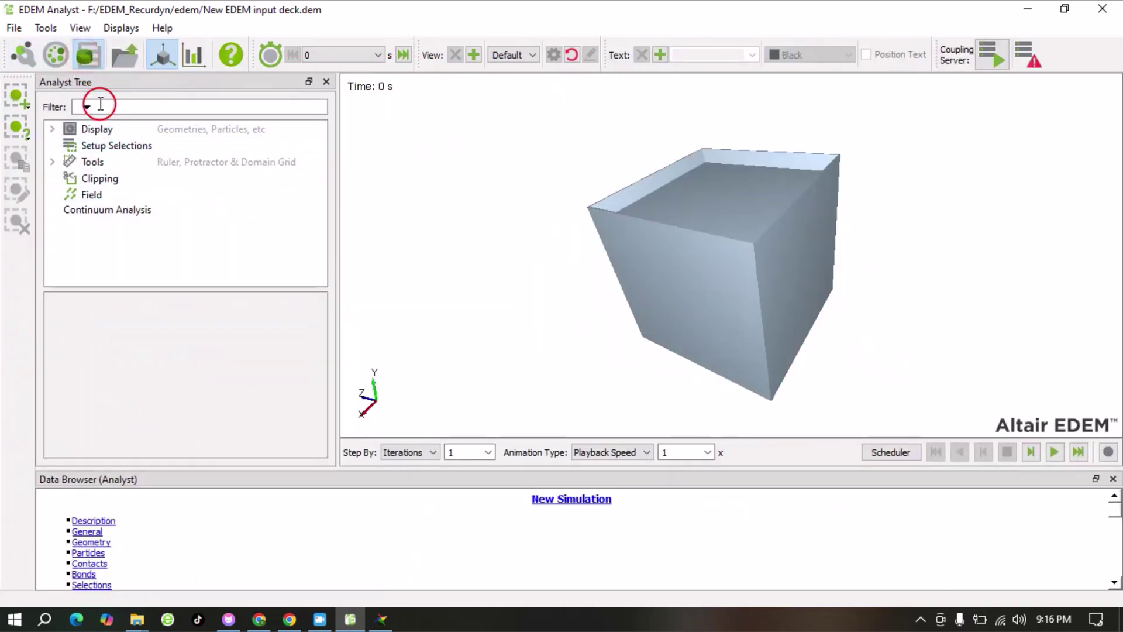
left_click(56, 54)
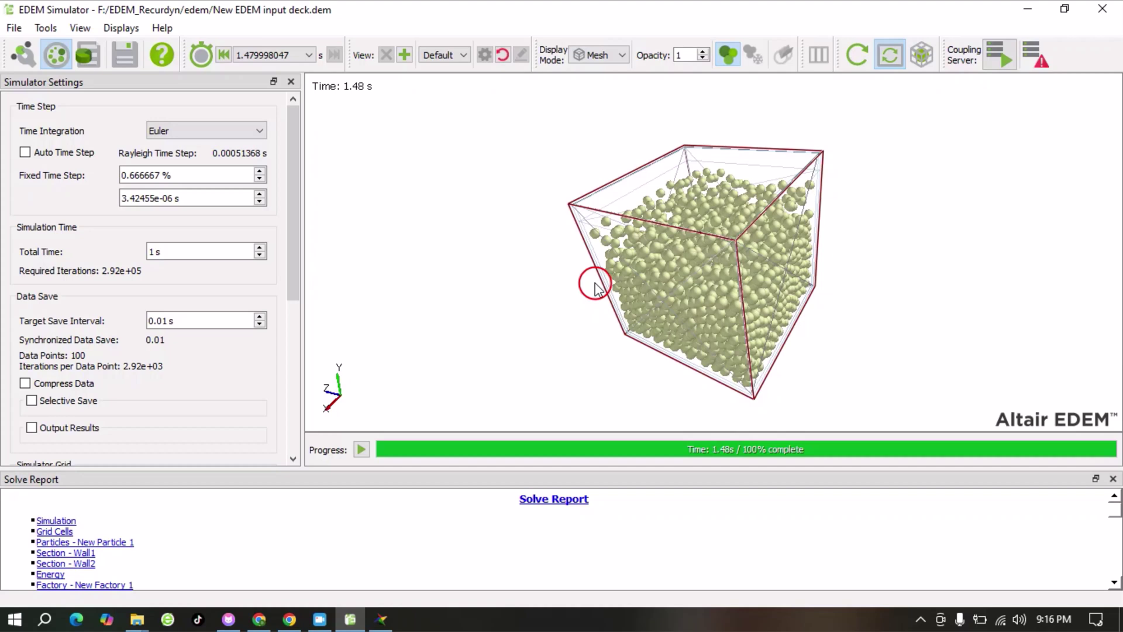
left_click(224, 55)
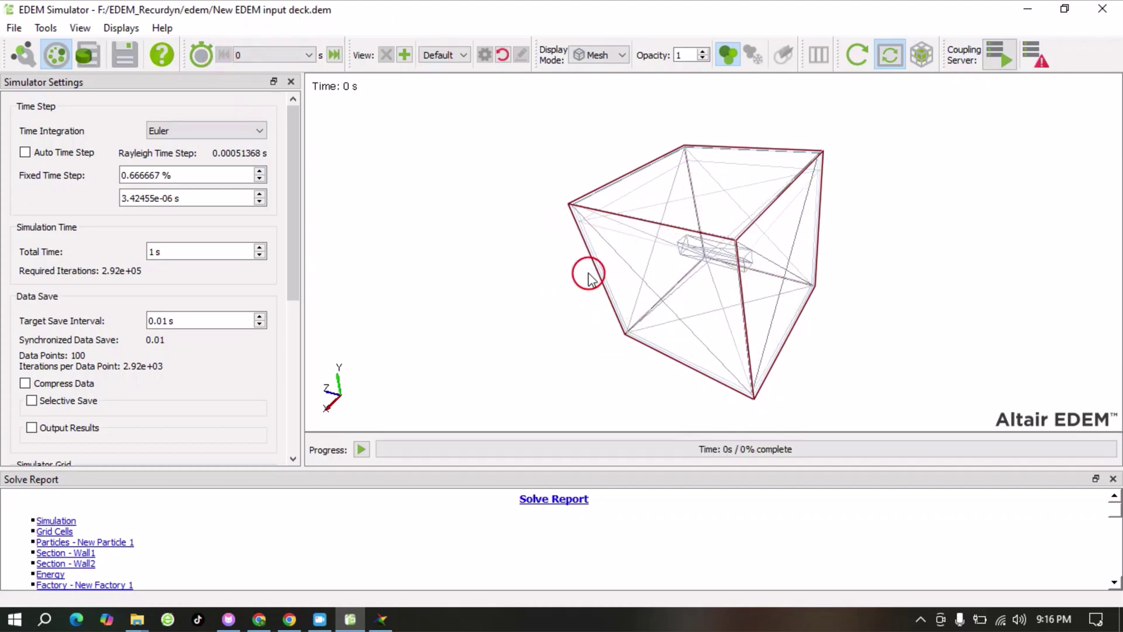
key("ctrl+s")
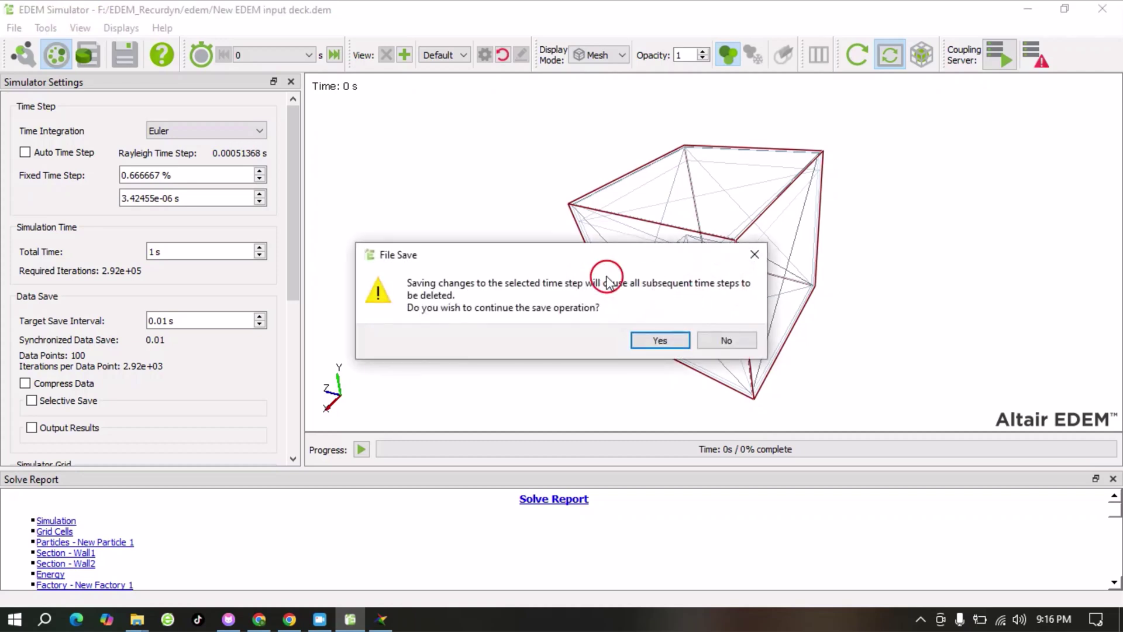
left_click(650, 338)
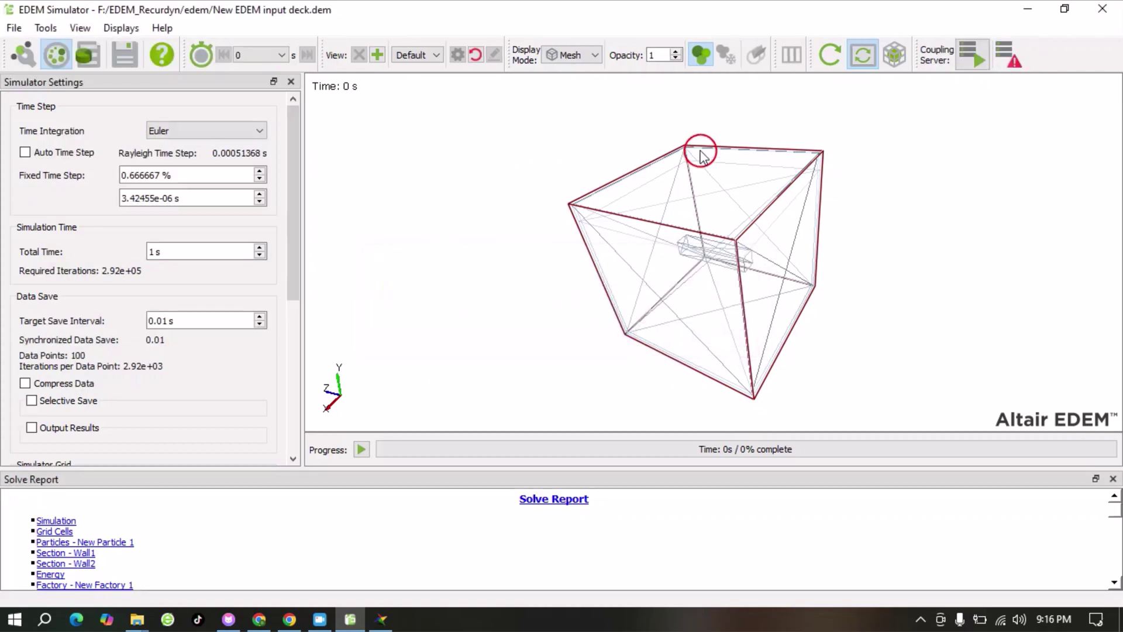
Step: Start the EDEM coupling server and switch to RecurDyn with the edem_recur_co model
left_click(969, 63)
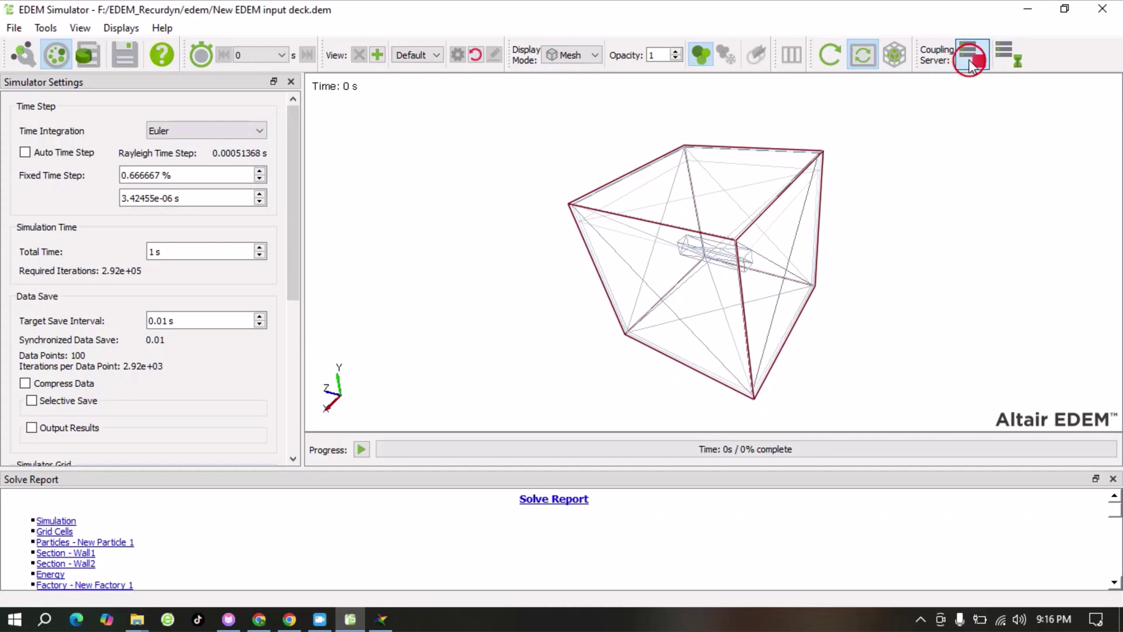
left_click(381, 619)
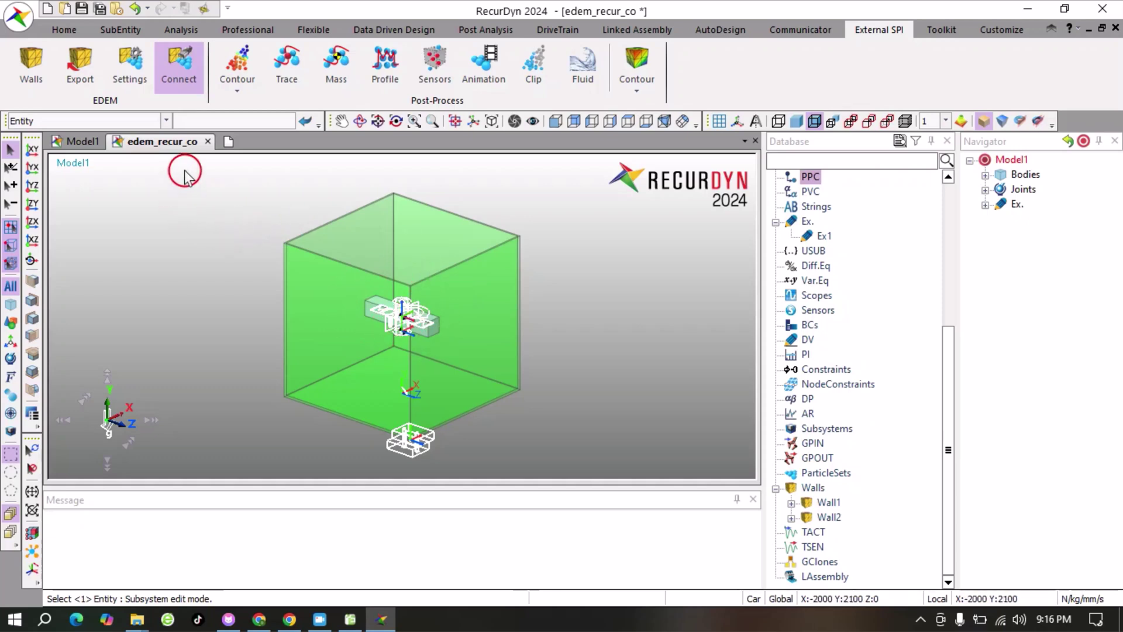
Step: Set the Dynamic/Kinematic analysis to 2000 steps and start the co-simulation
left_click(182, 30)
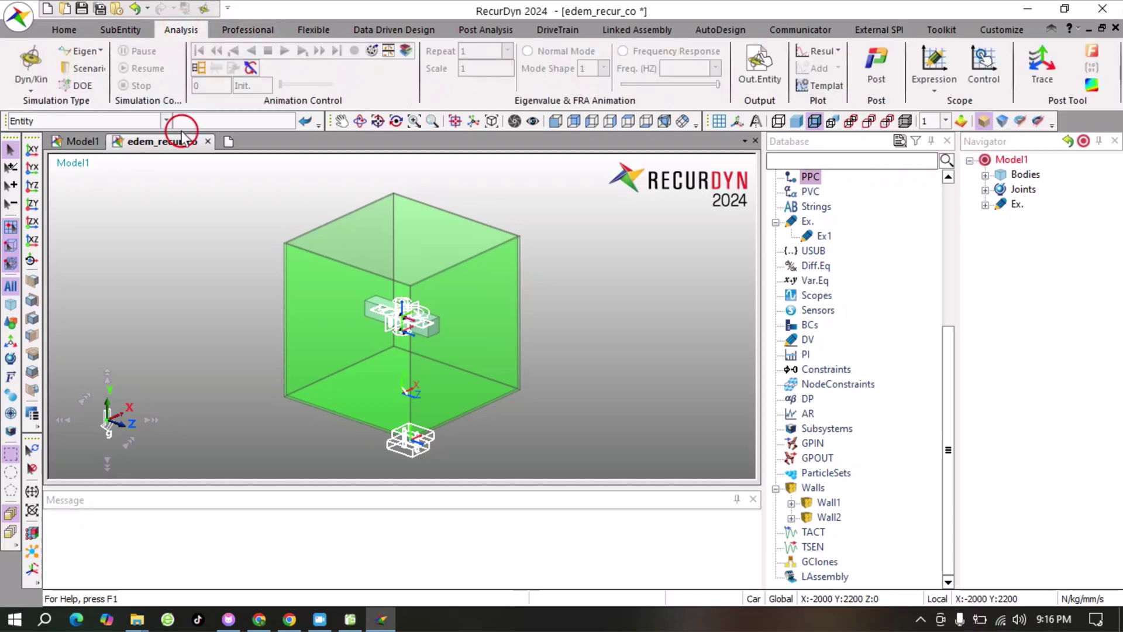
left_click(30, 64)
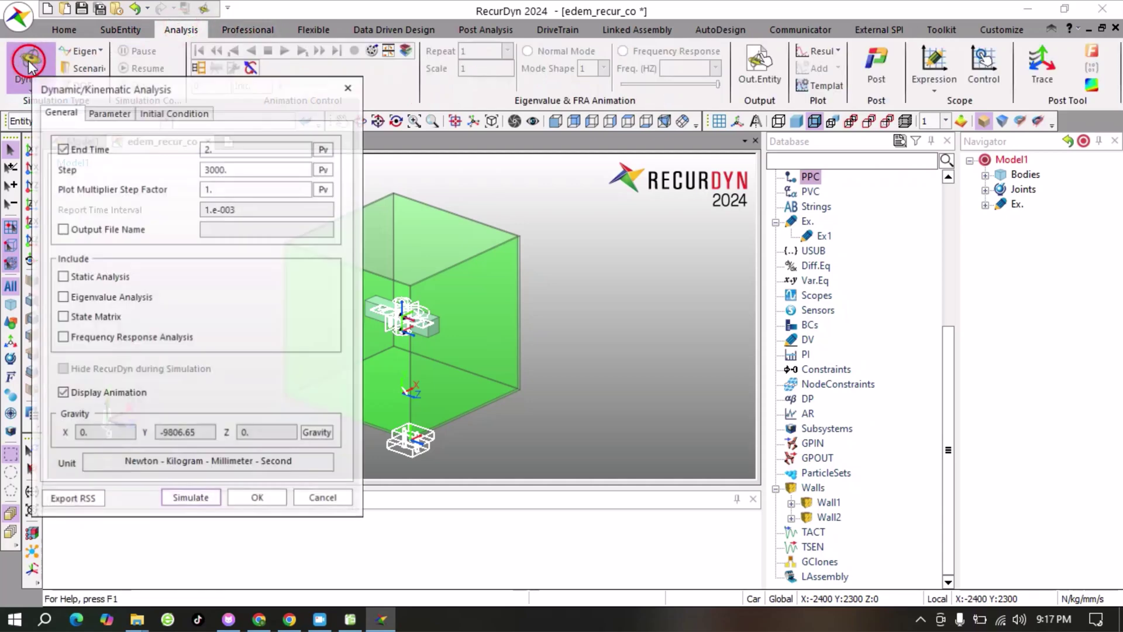
left_click_drag(255, 97, 283, 66)
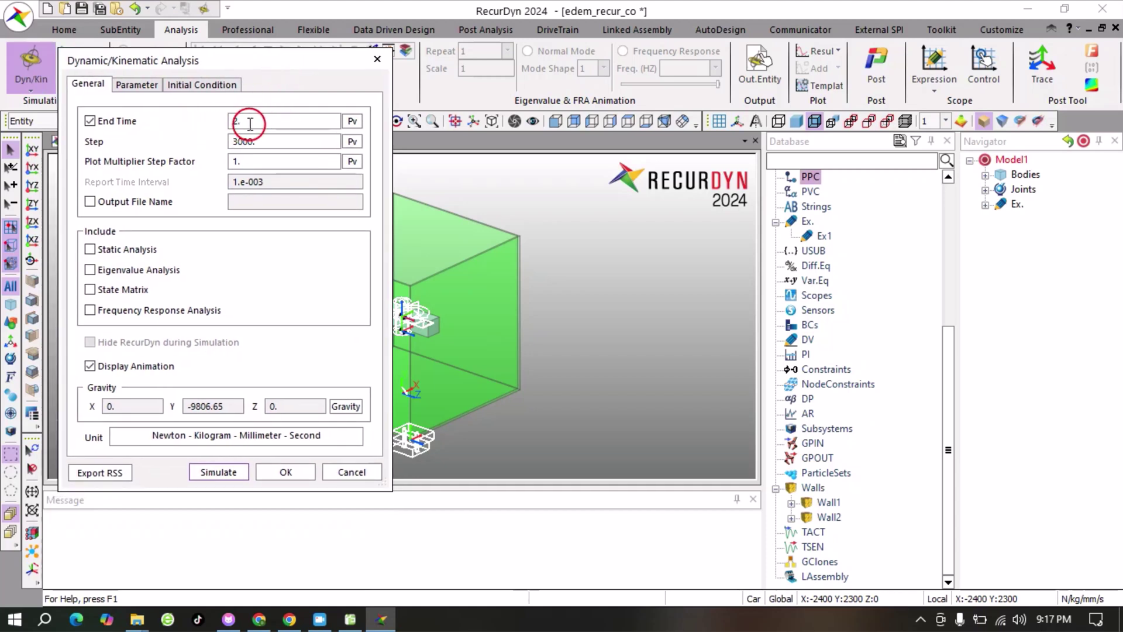
double_click(268, 143)
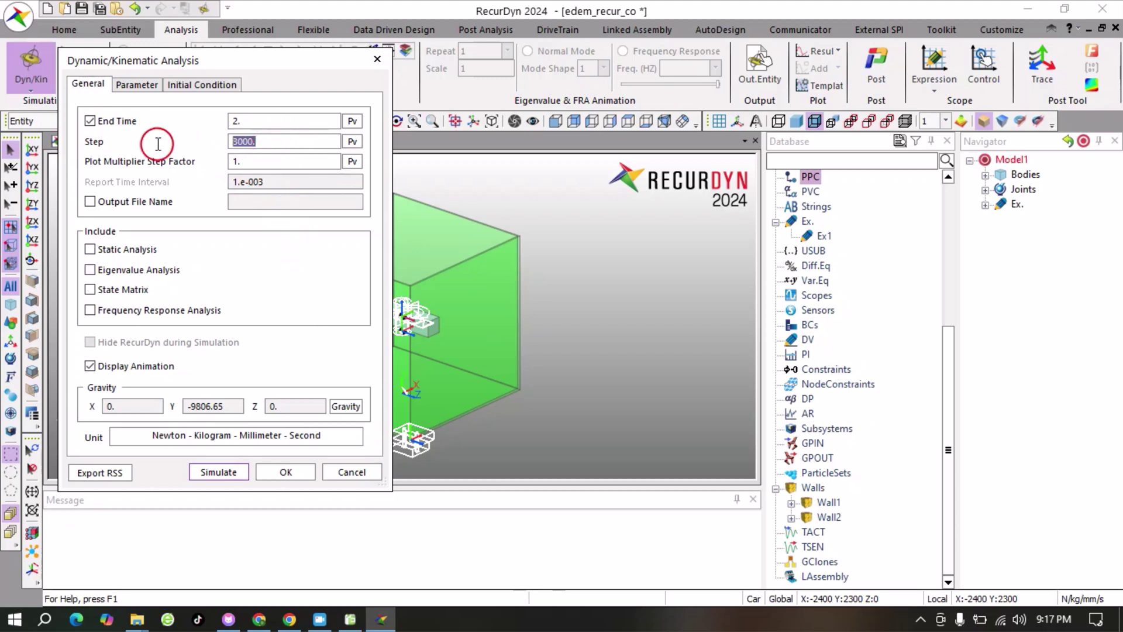
type("1")
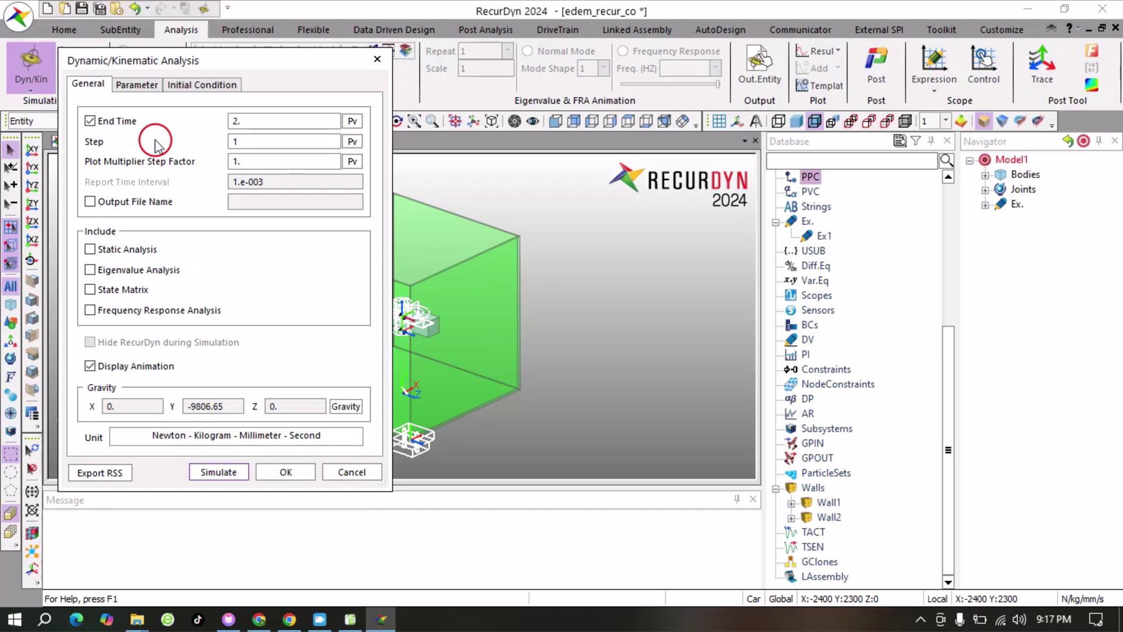
type("000")
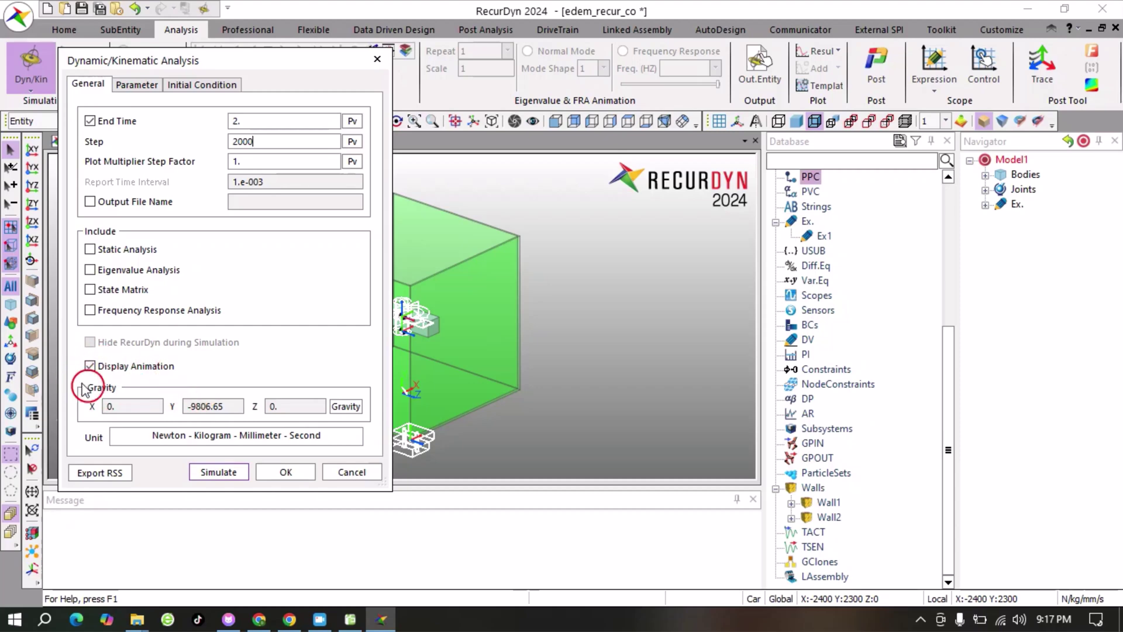
left_click(218, 477)
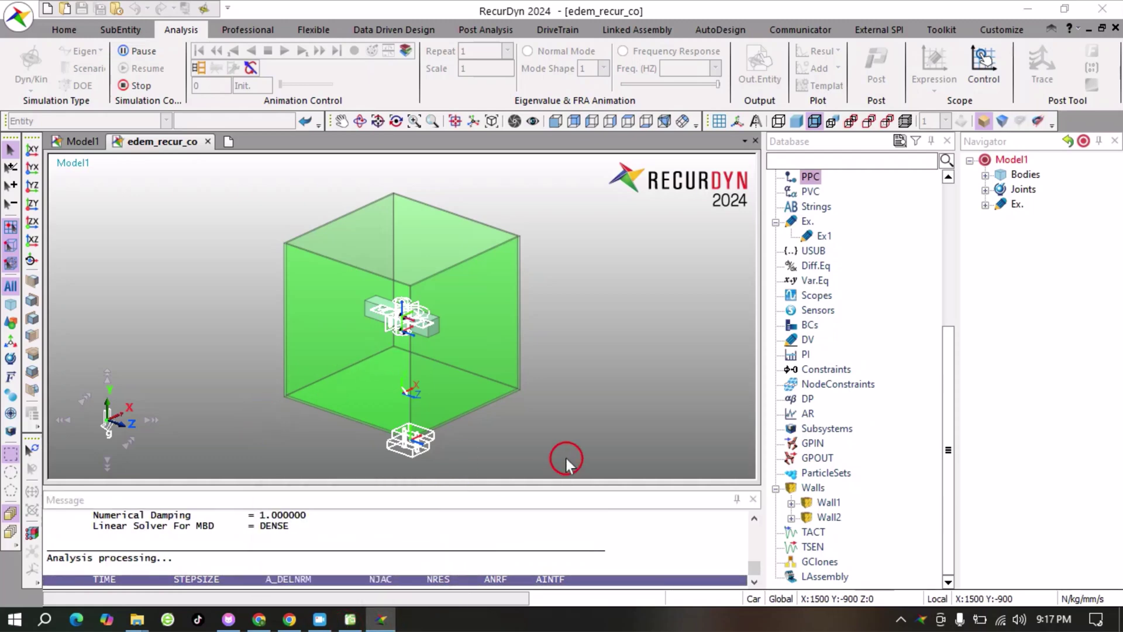
Step: Monitor the running co-simulation by comparing the particle motion in EDEM and RecurDyn
left_click(350, 619)
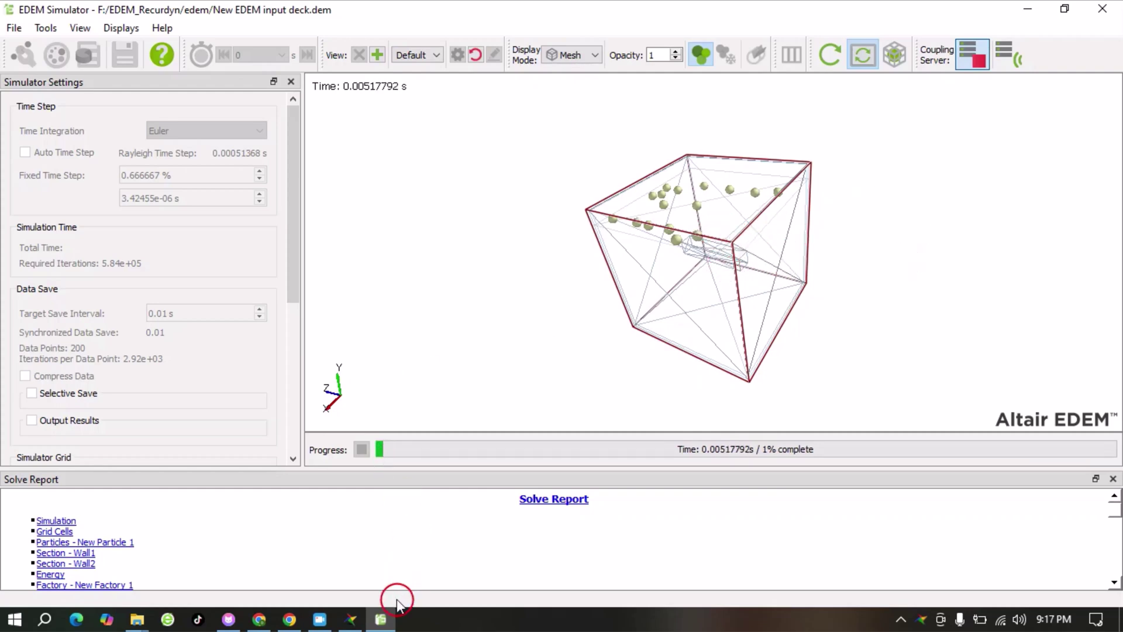
left_click(350, 621)
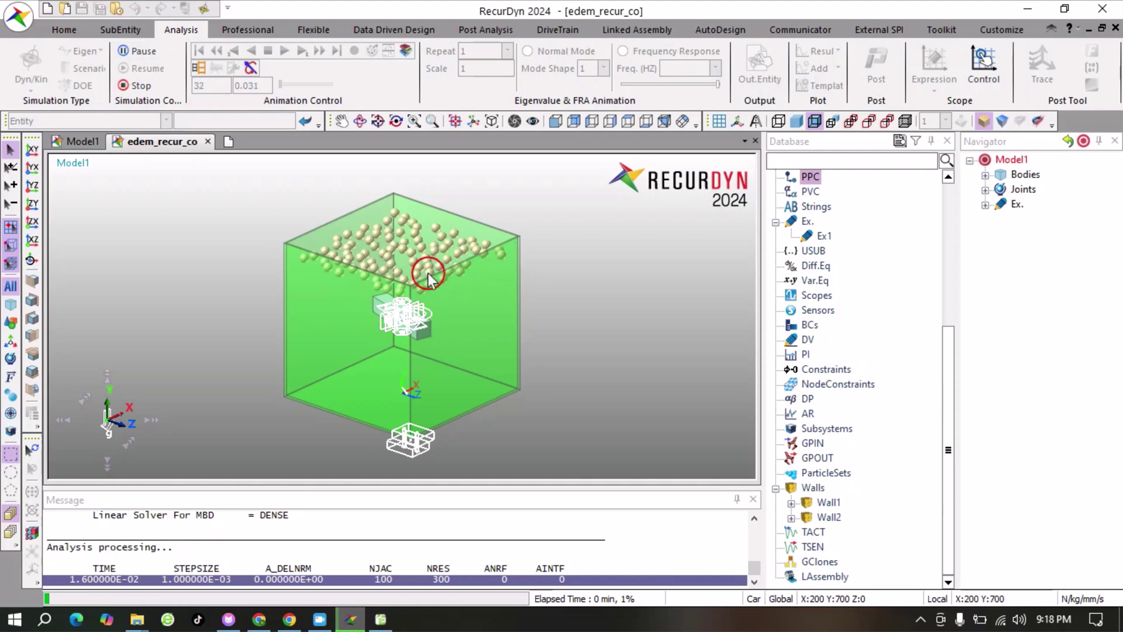
left_click(387, 621)
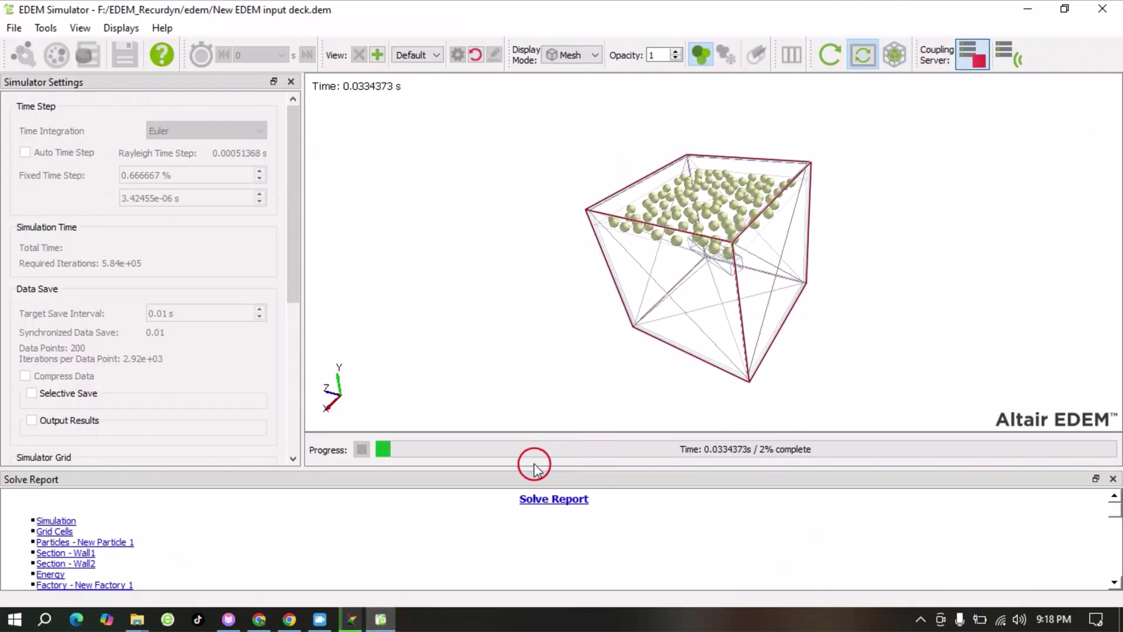
left_click(381, 620)
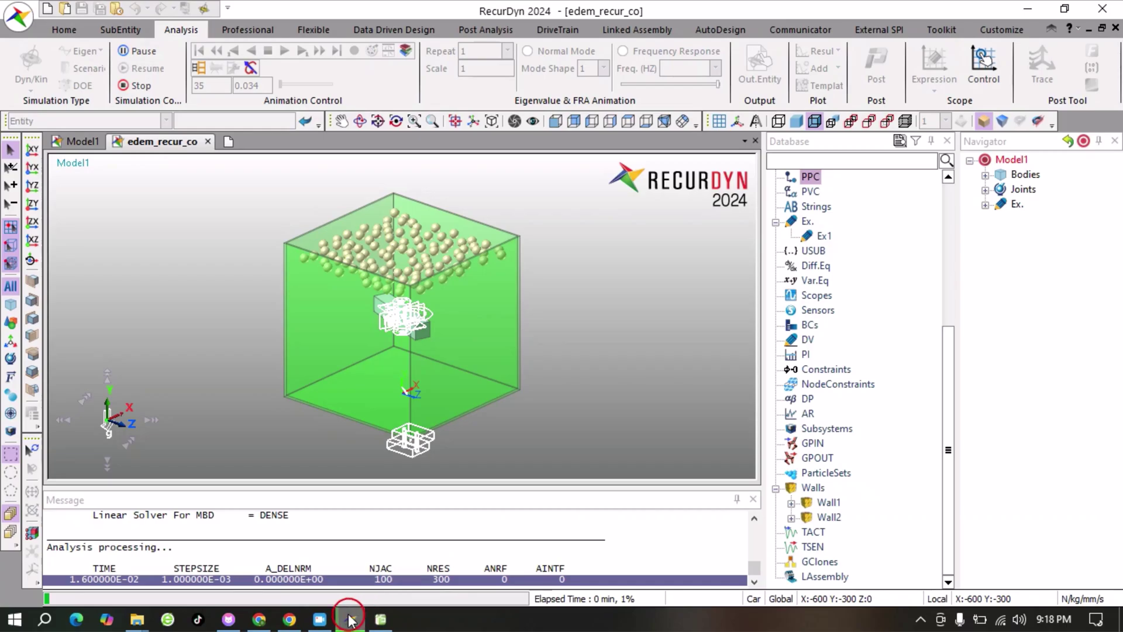
left_click(352, 619)
left_click(355, 619)
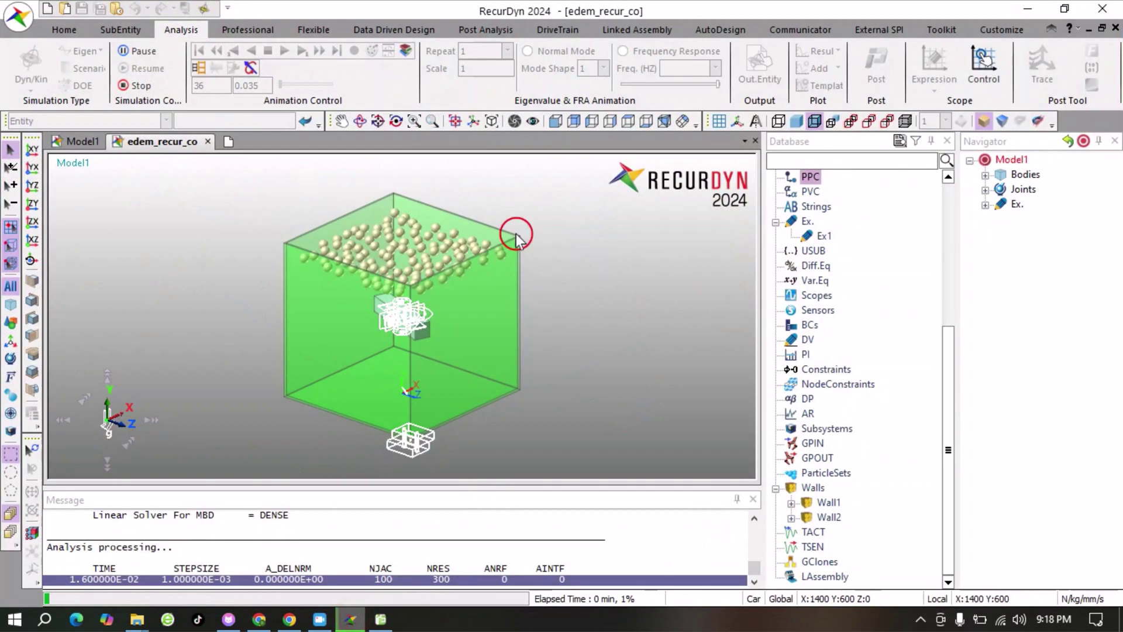